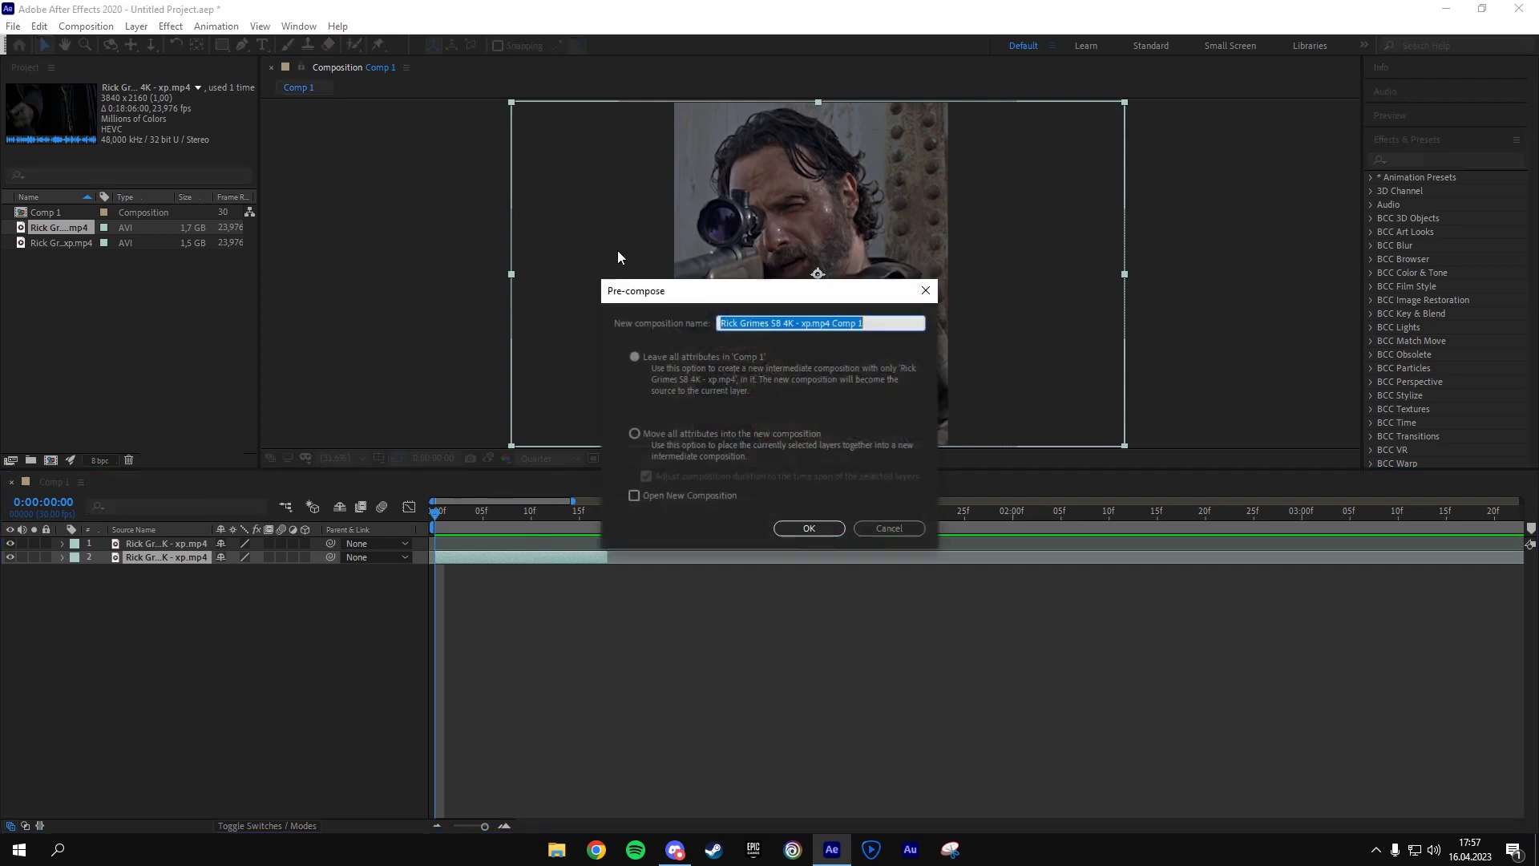
- Pre-compose each of the two clips in Comp 1 separately, moving all attributes into the new compositions
click(690, 433)
click(808, 528)
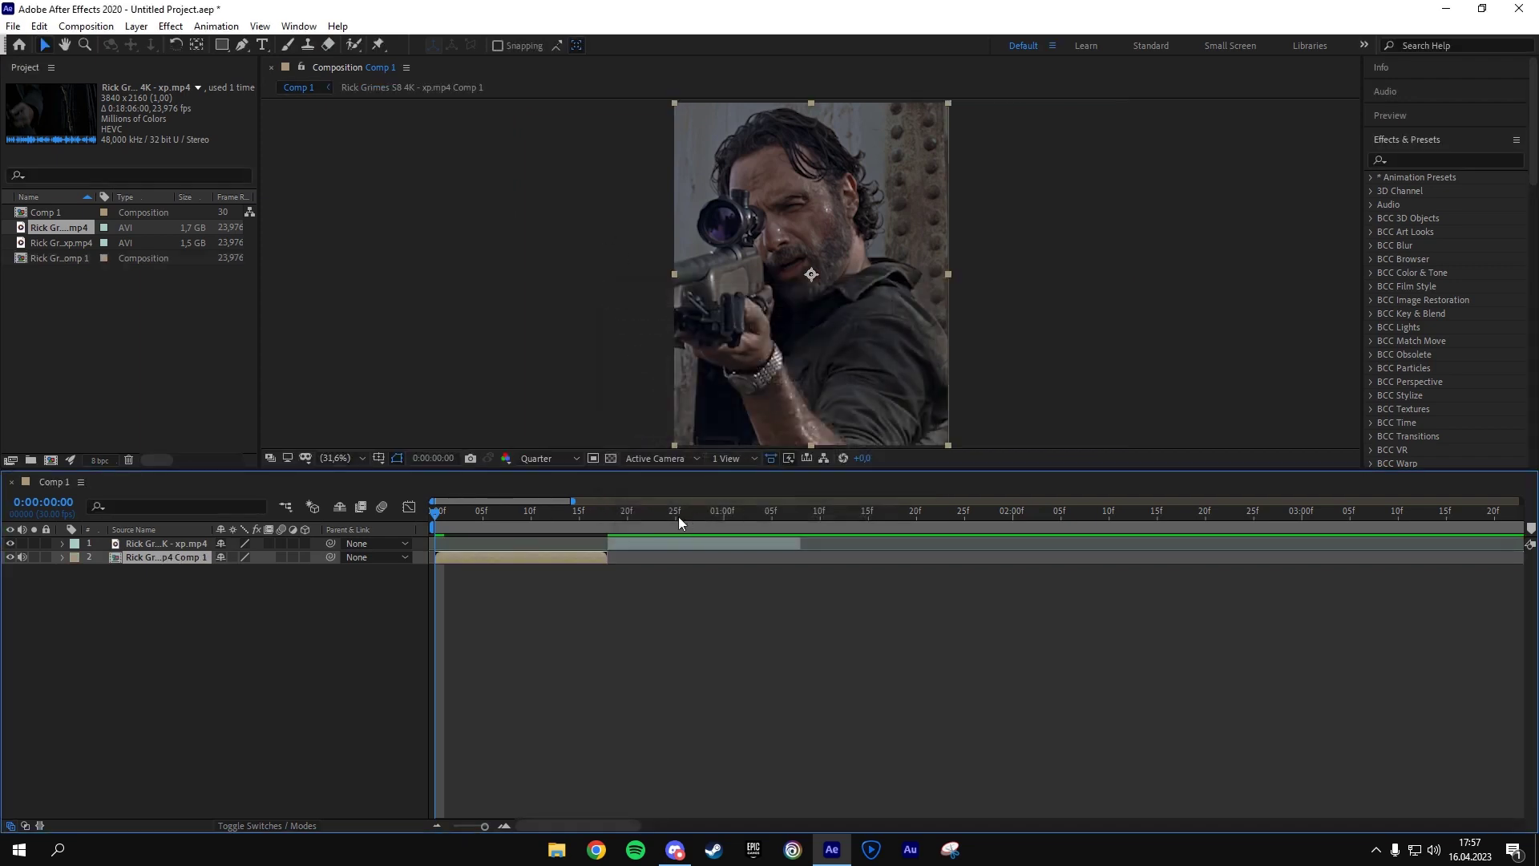
click(667, 542)
key(ctrl+shift+c)
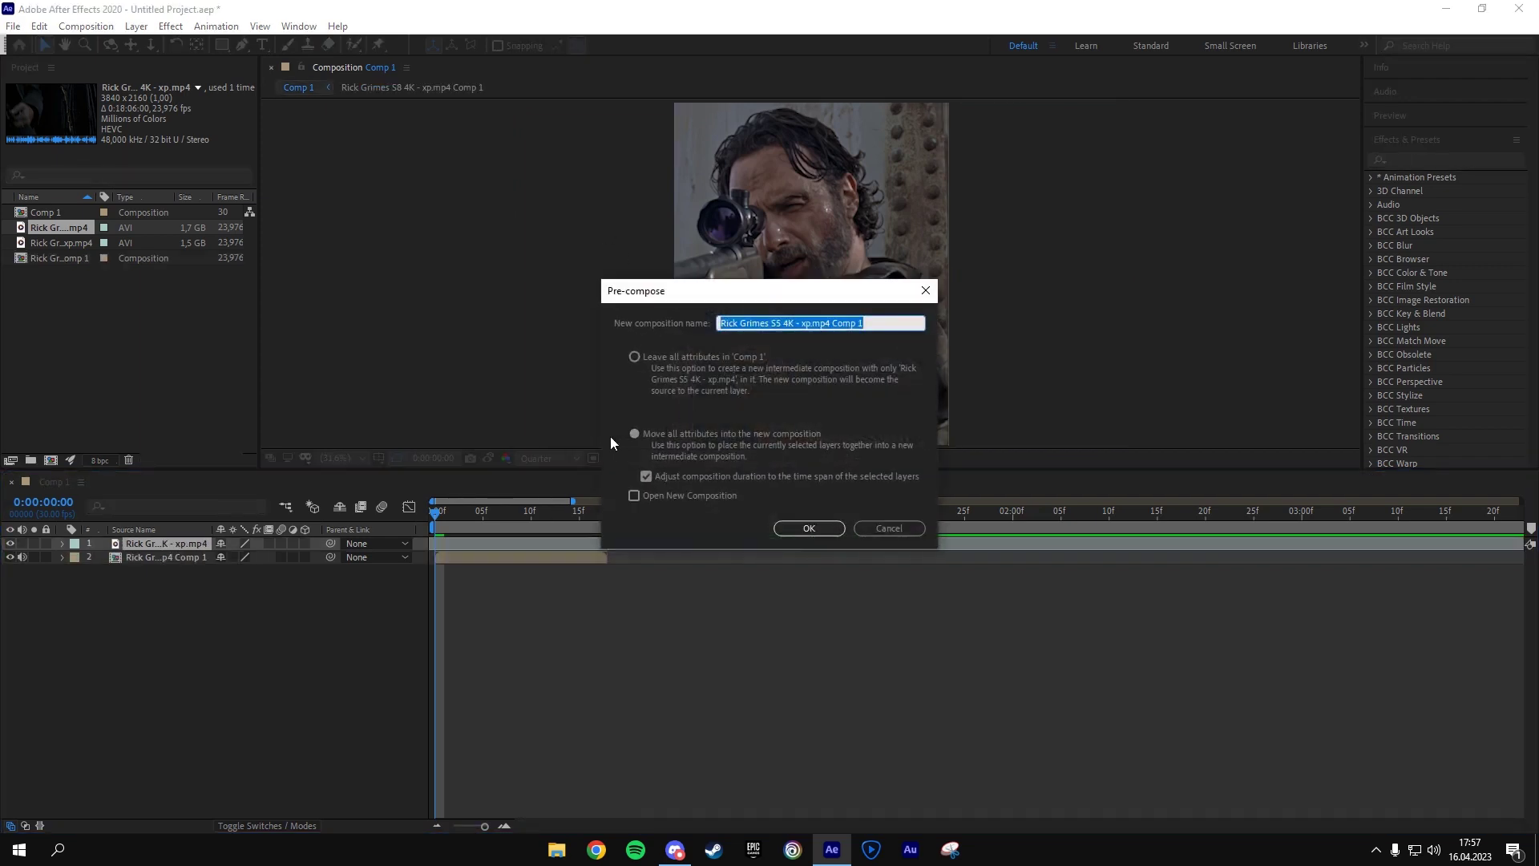
click(810, 528)
key(space)
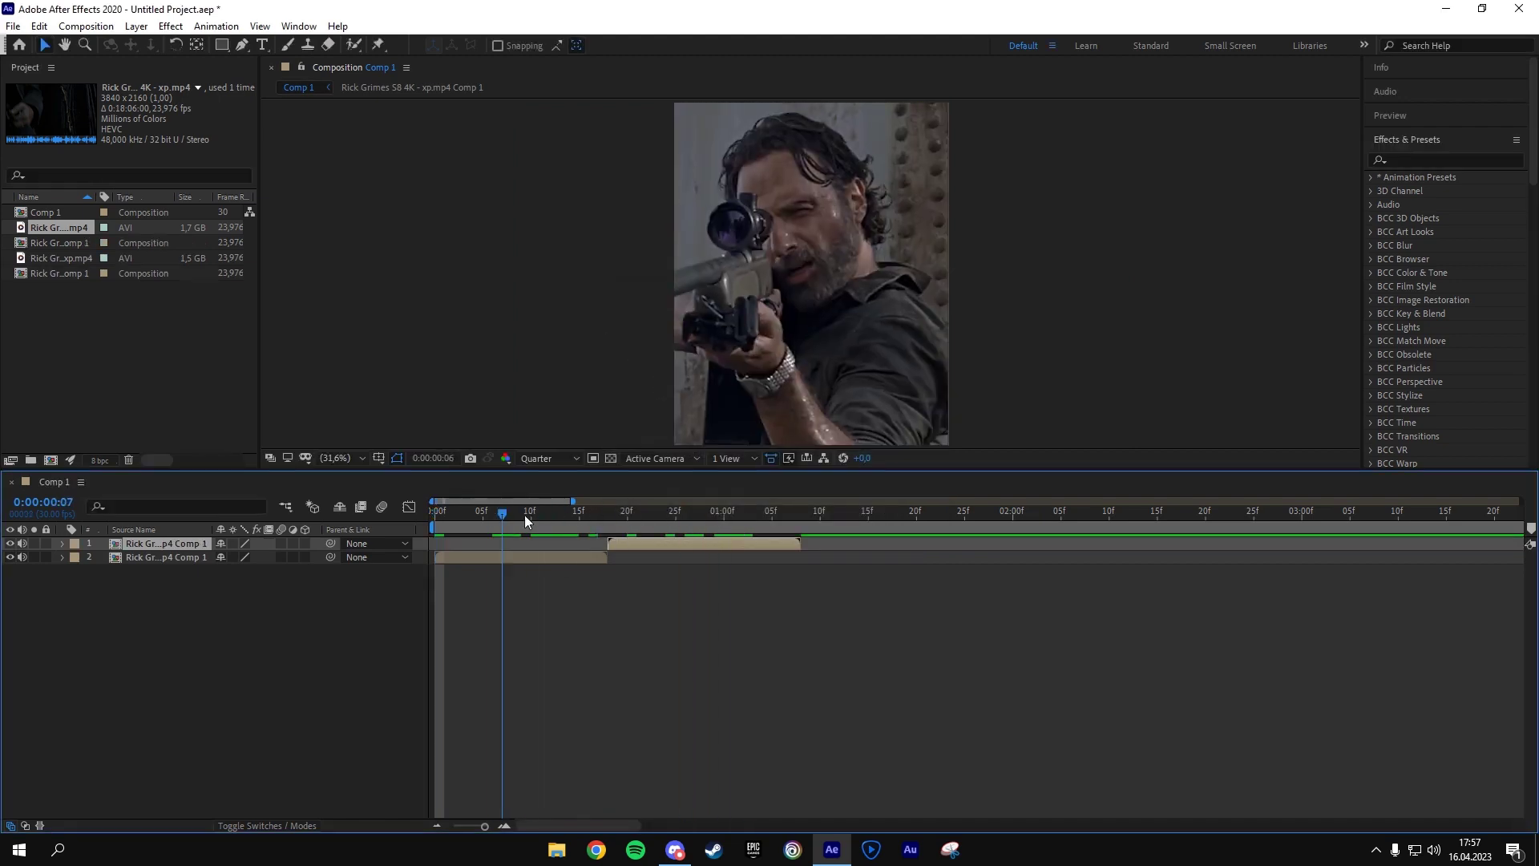
- Open the first clip's pre-composition and pre-compose its footage layer again, moving all attributes into the new composition
click(486, 561)
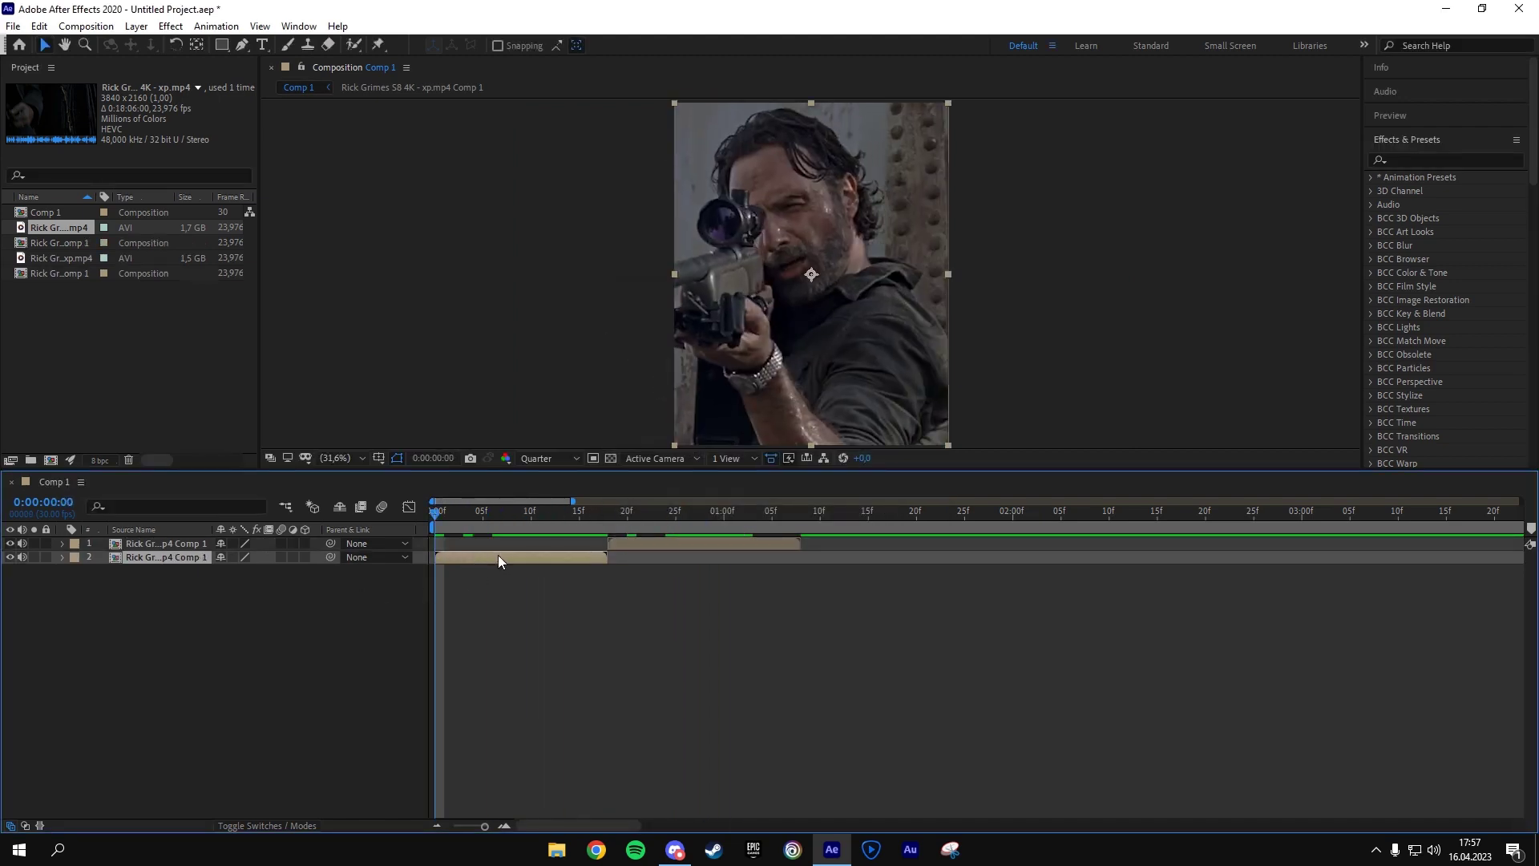
double_click(502, 561)
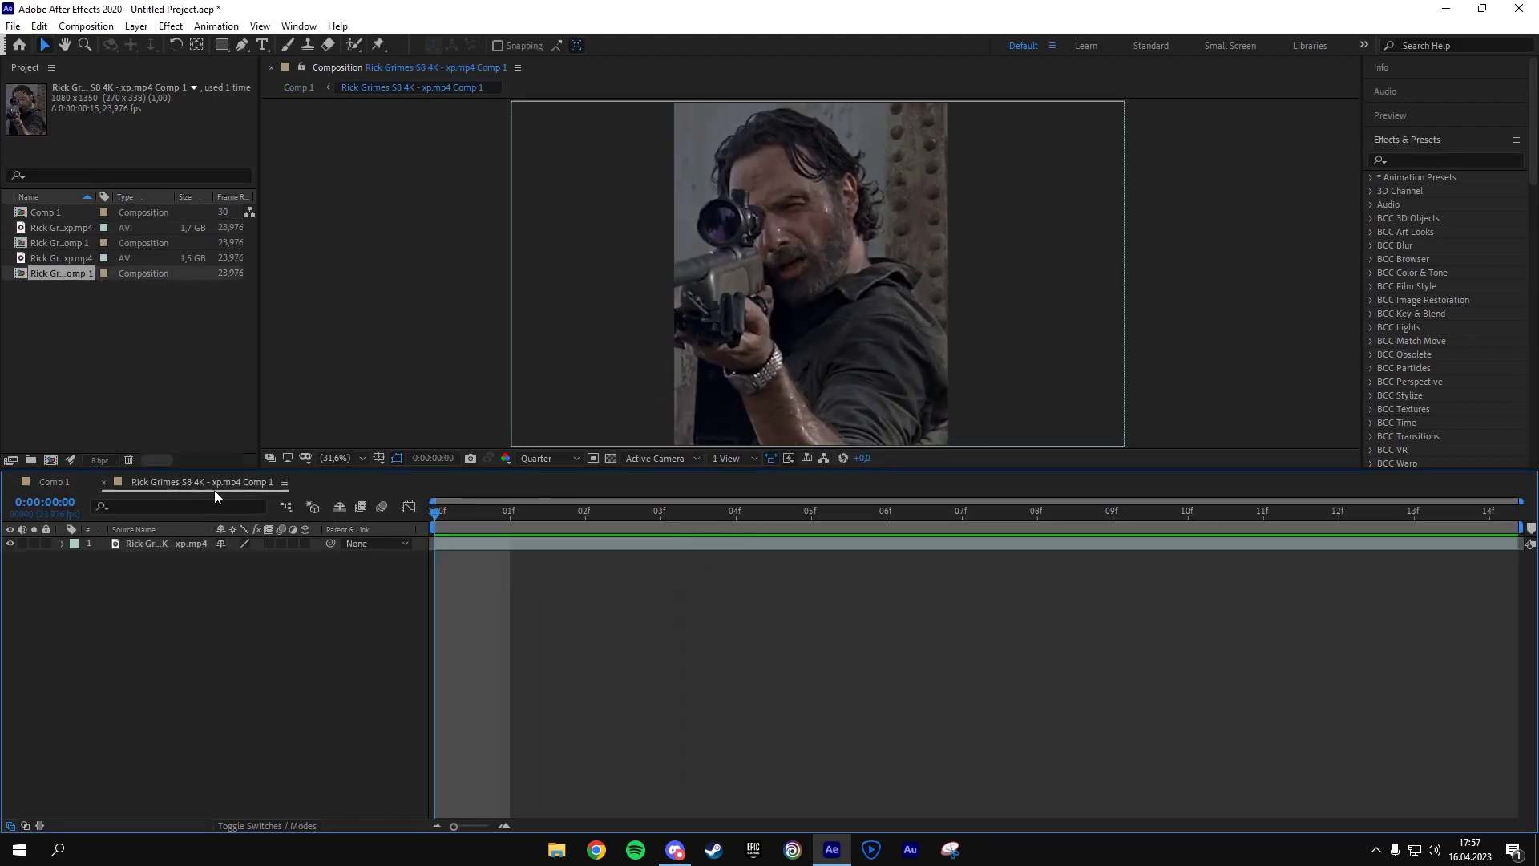
click(469, 545)
key(ctrl+shift+c)
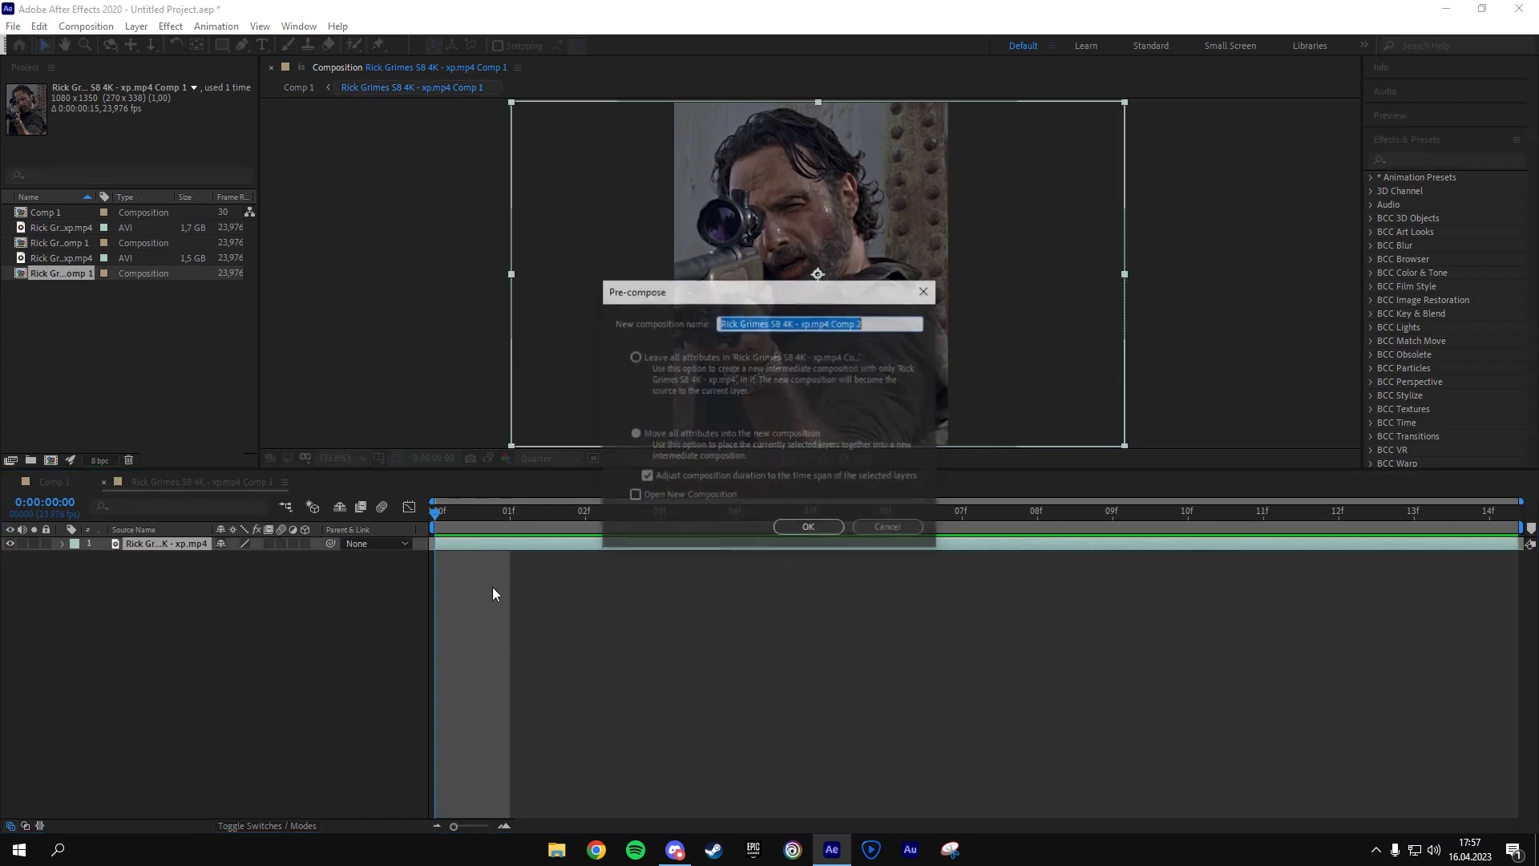
click(659, 434)
click(806, 524)
click(641, 578)
- Duplicate the nested composition layer inside the first clip's pre-composition
click(479, 545)
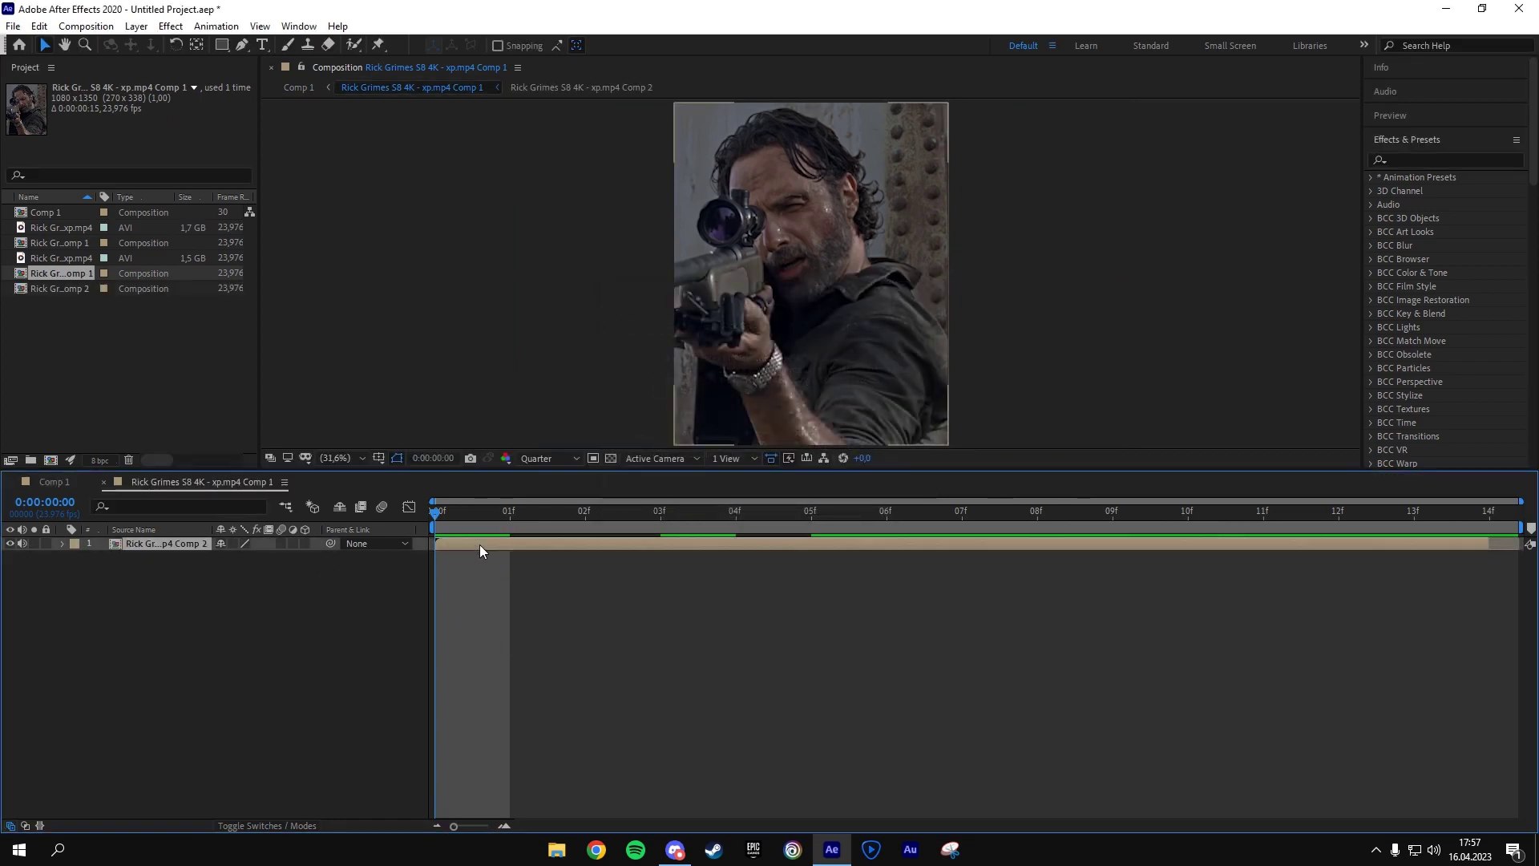
key(ctrl+d)
click(507, 609)
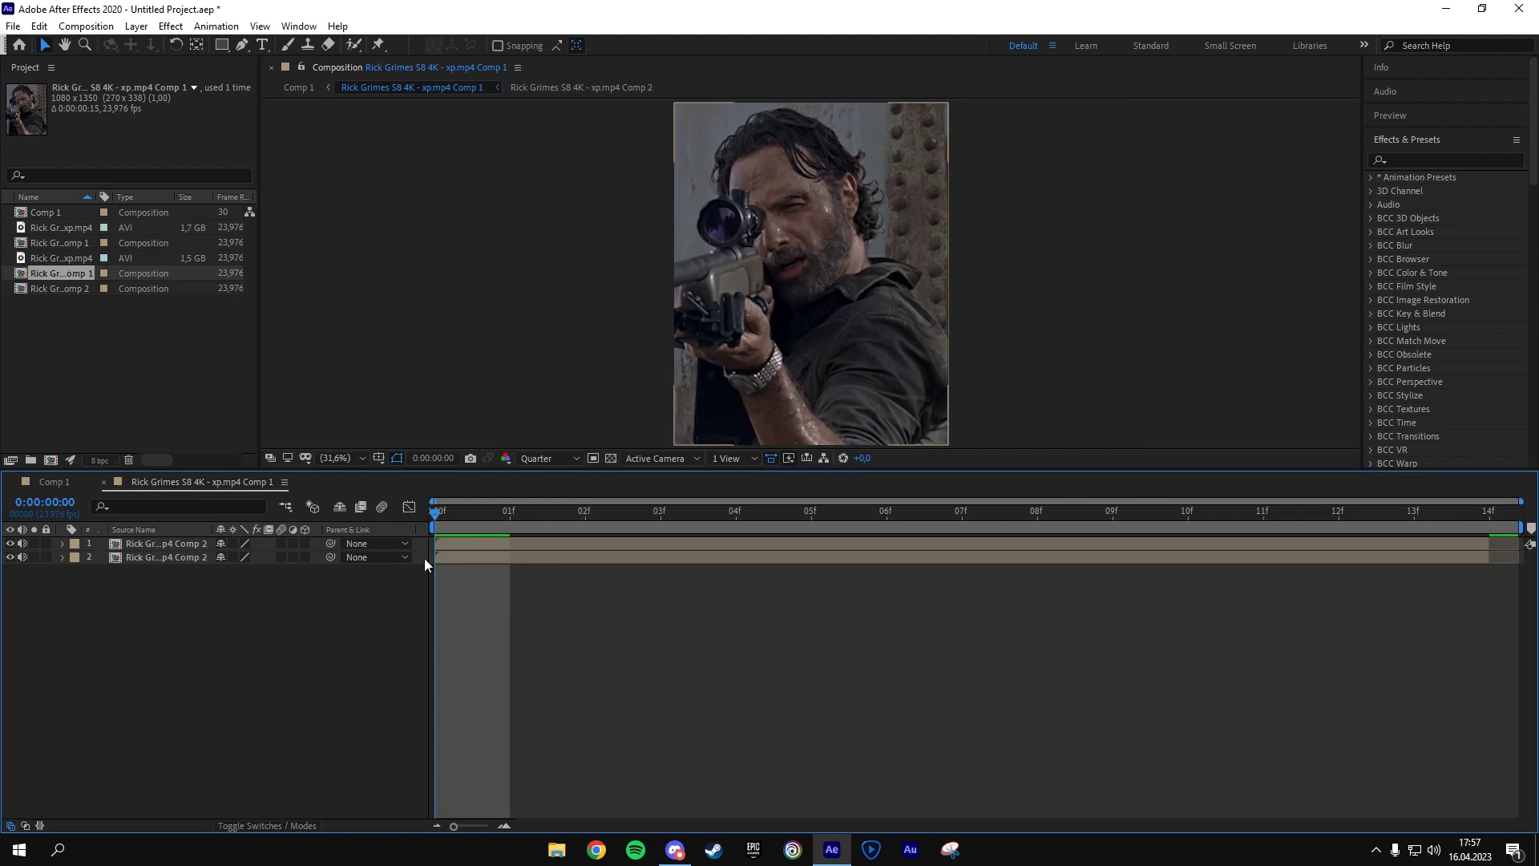
- Open the upper copy in its layer view and paint a Roto Brush foreground stroke down the man's face and torso
click(445, 545)
click(354, 46)
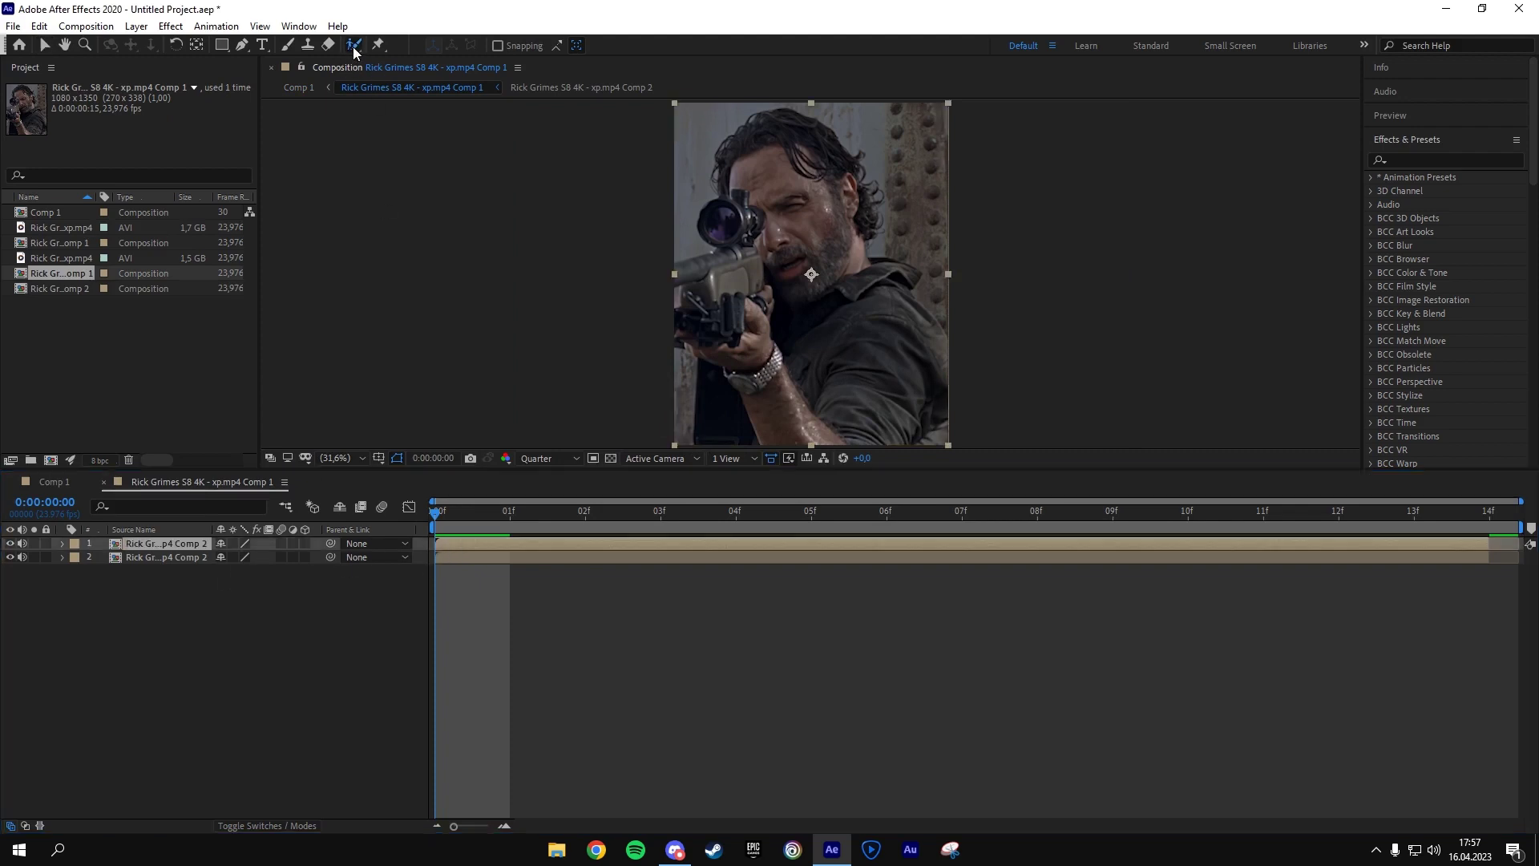
double_click(446, 545)
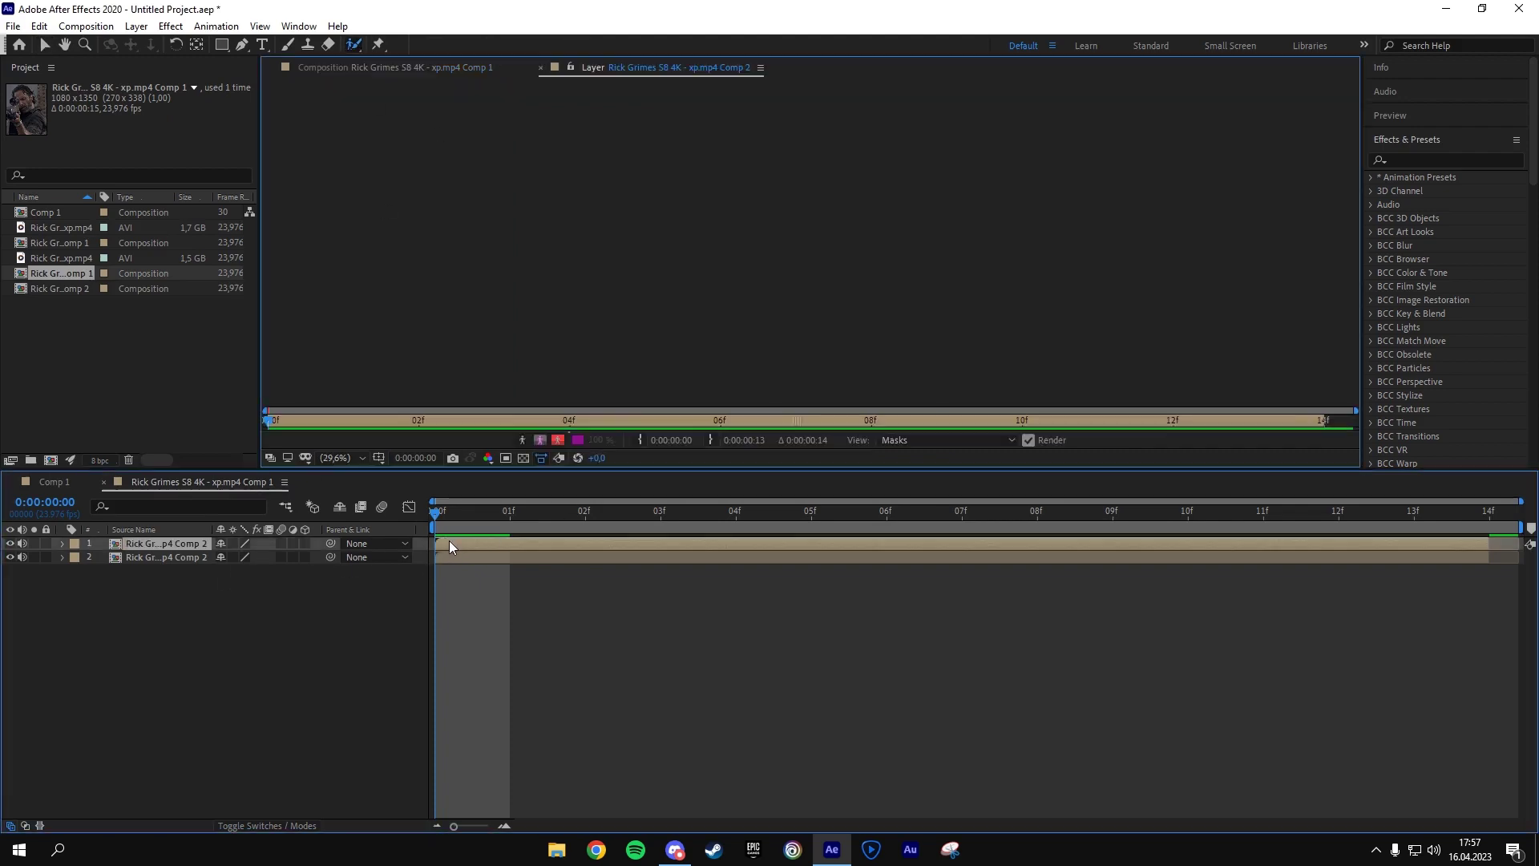
drag(792, 176, 802, 304)
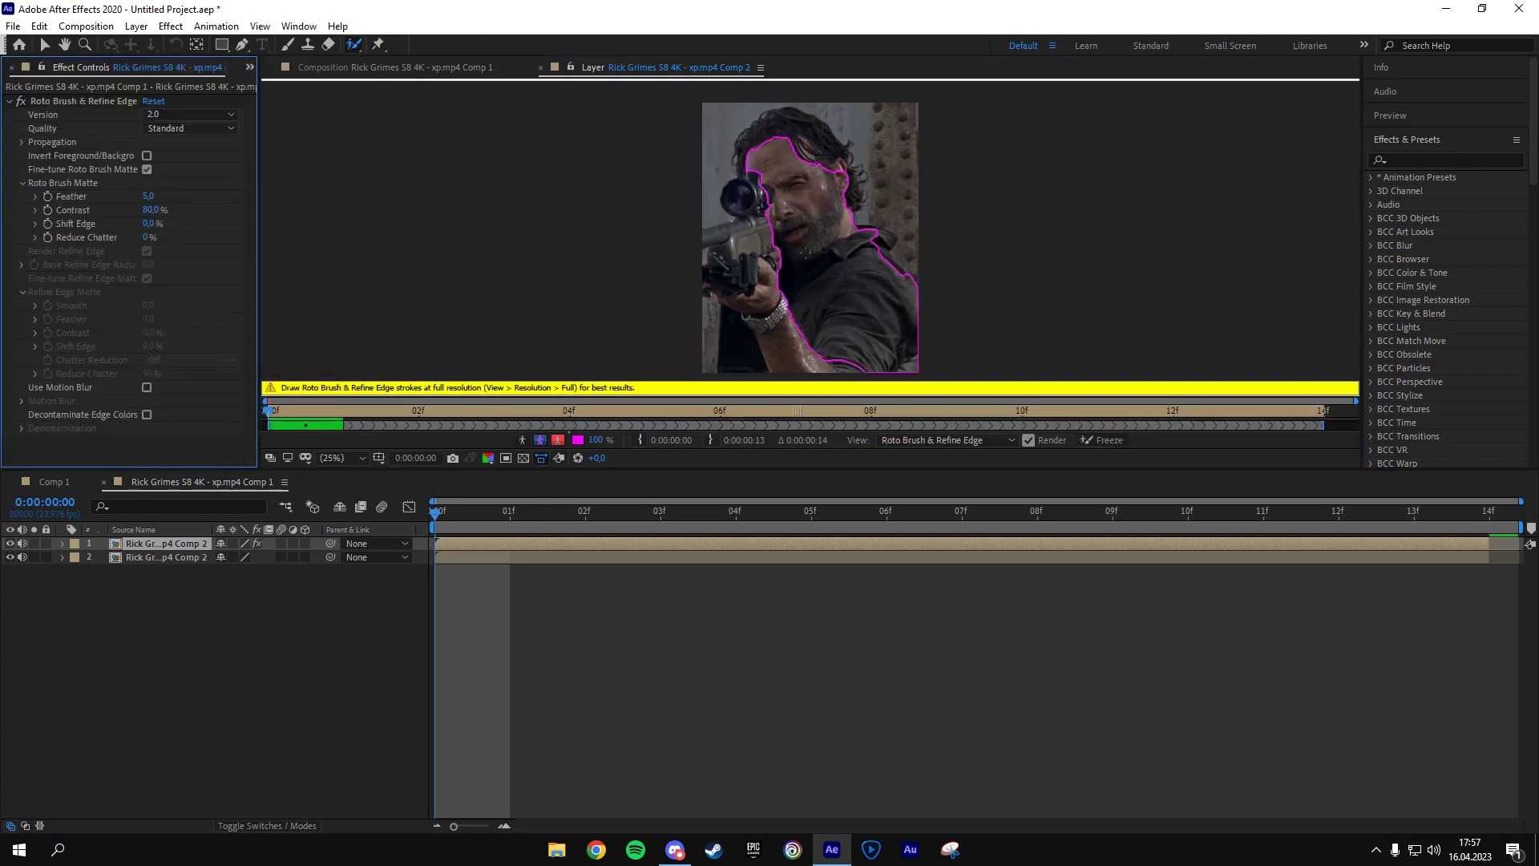
- Refine the Roto Brush selection on the first frame to include the hair, shoulder, rifle and arm while excluding the background
mouse_move(815, 133)
mouse_down()
mouse_move(784, 120)
mouse_move(762, 156)
mouse_up()
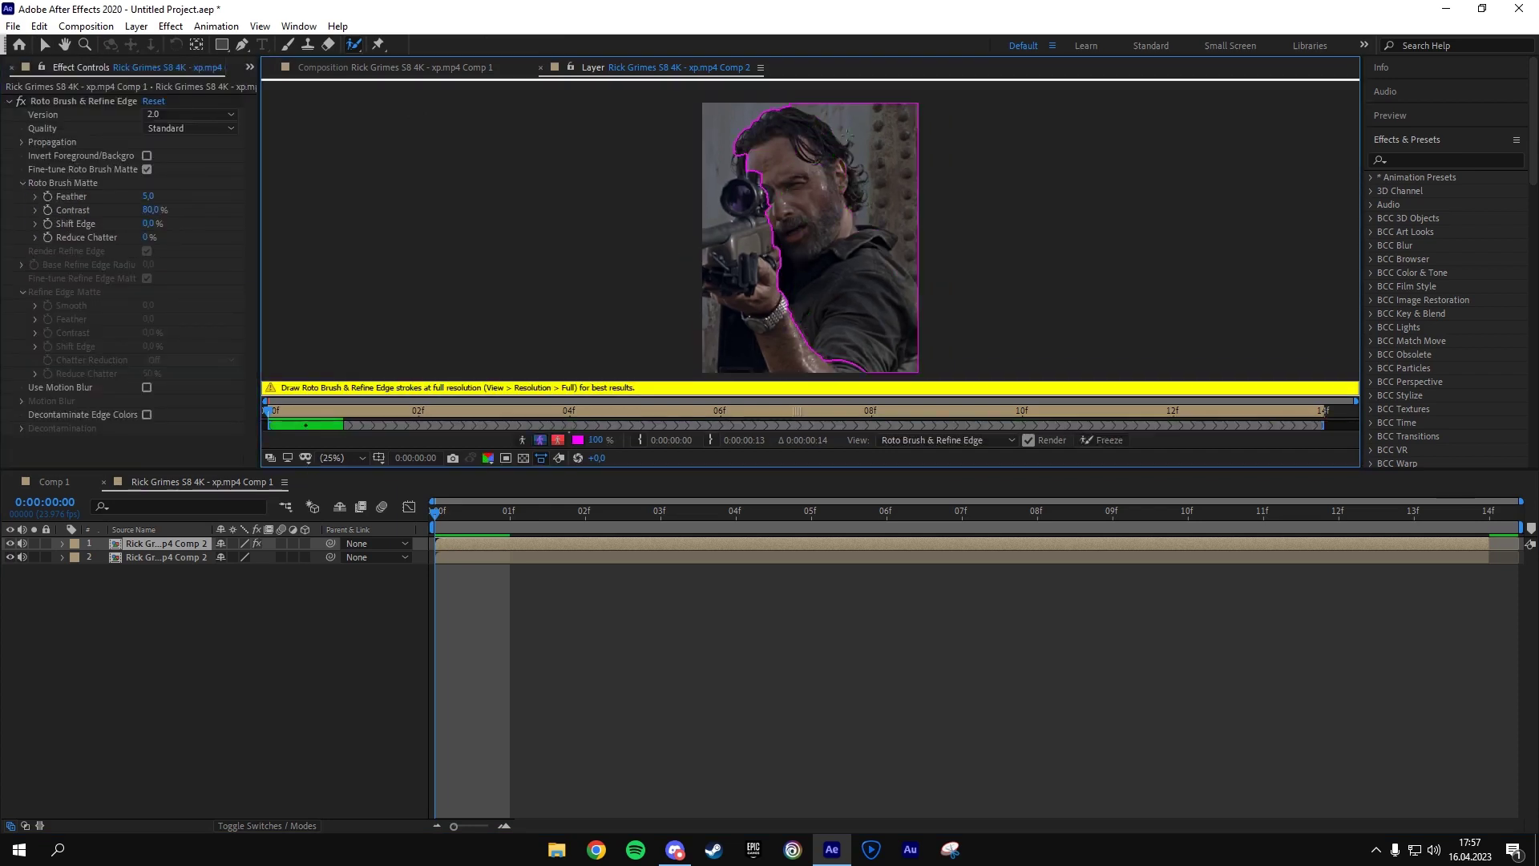
drag(880, 214, 882, 215)
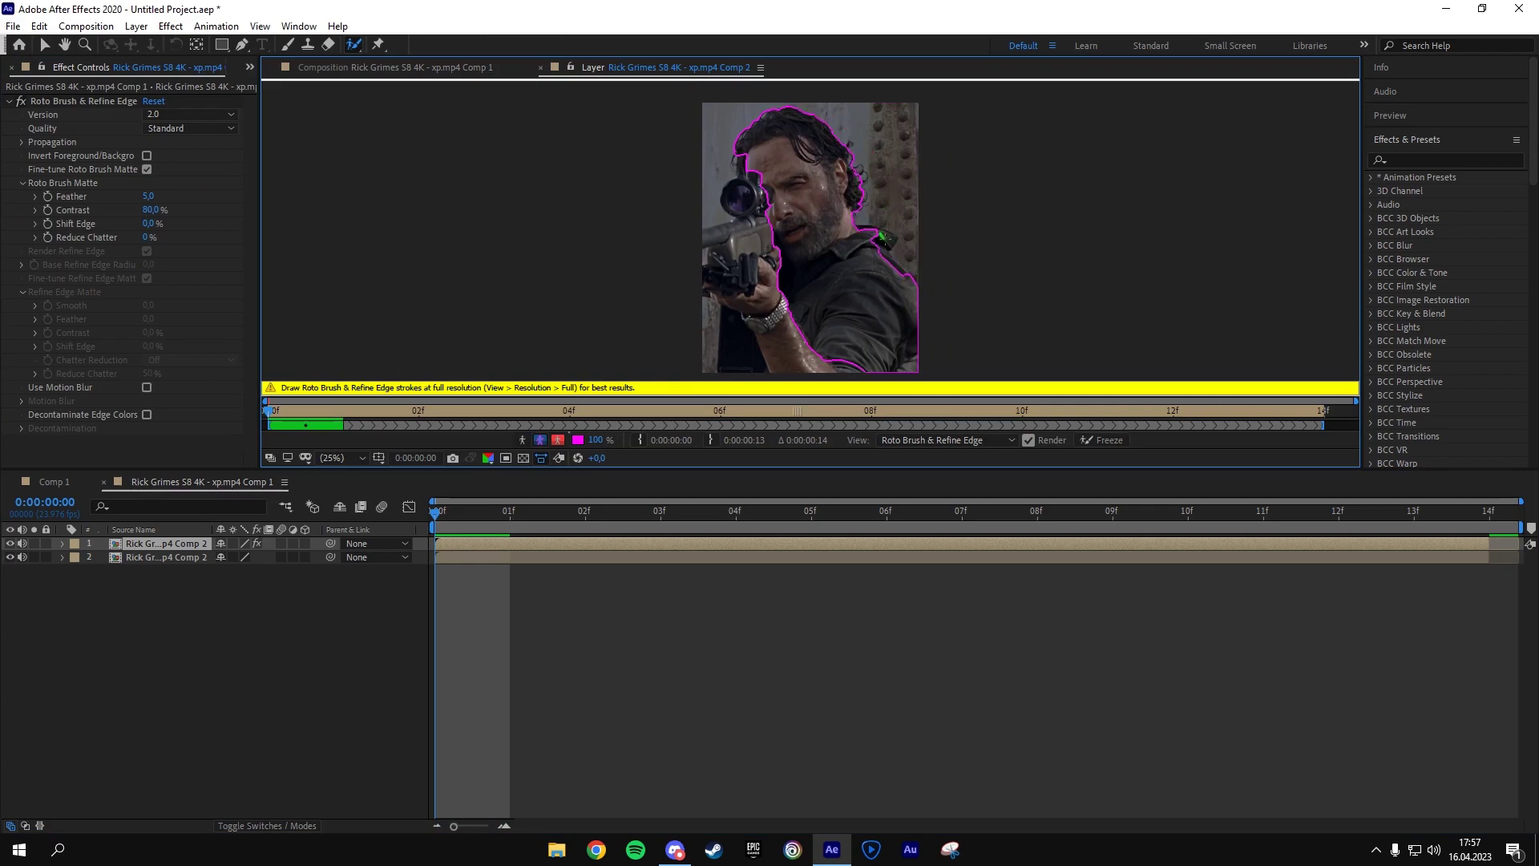
click(883, 236)
drag(910, 248, 916, 257)
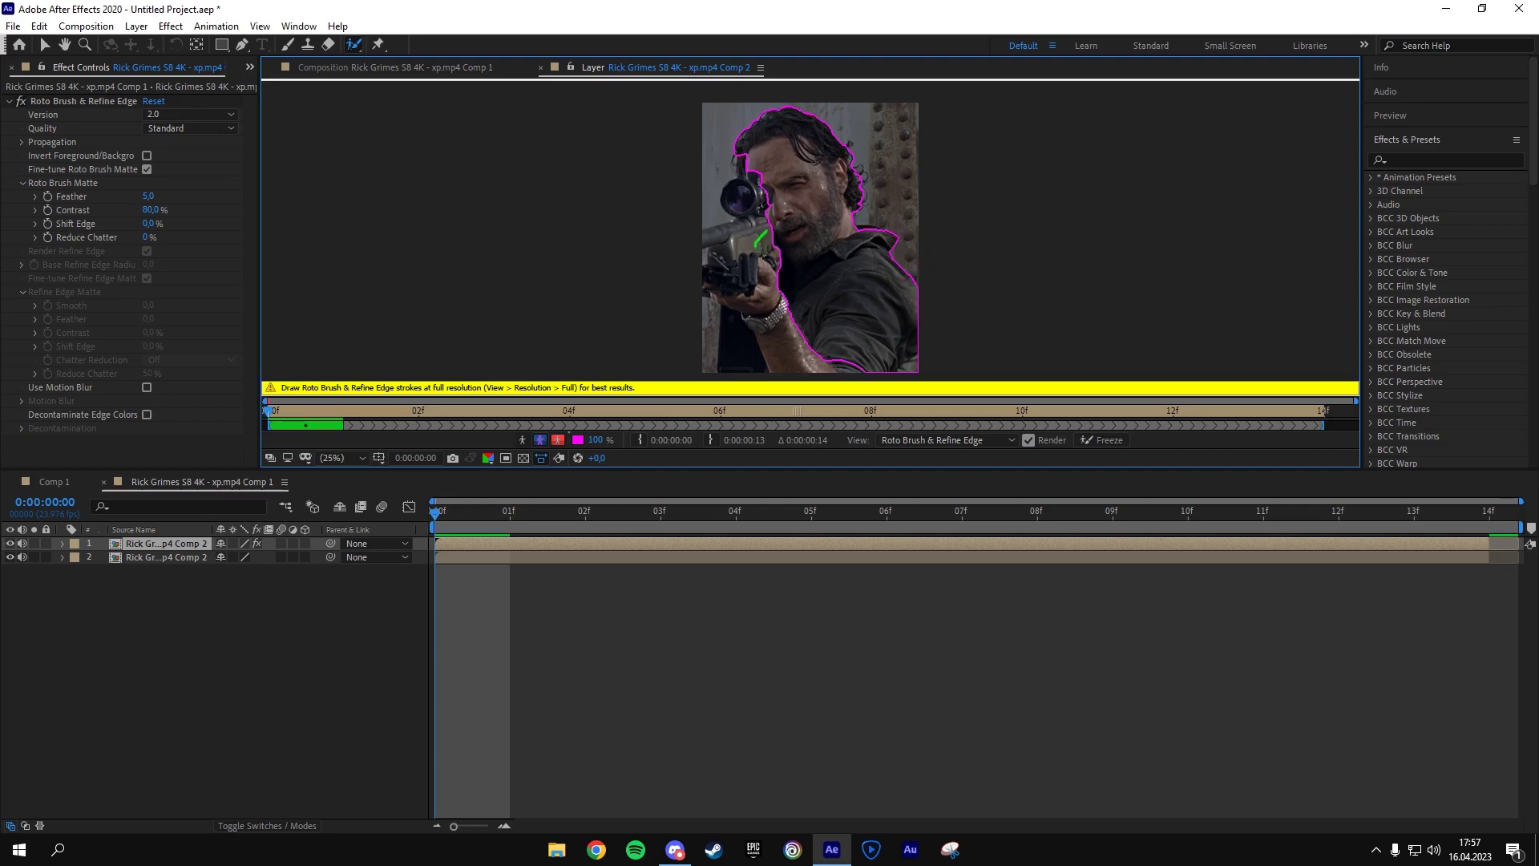
drag(762, 231, 764, 230)
drag(781, 334, 798, 360)
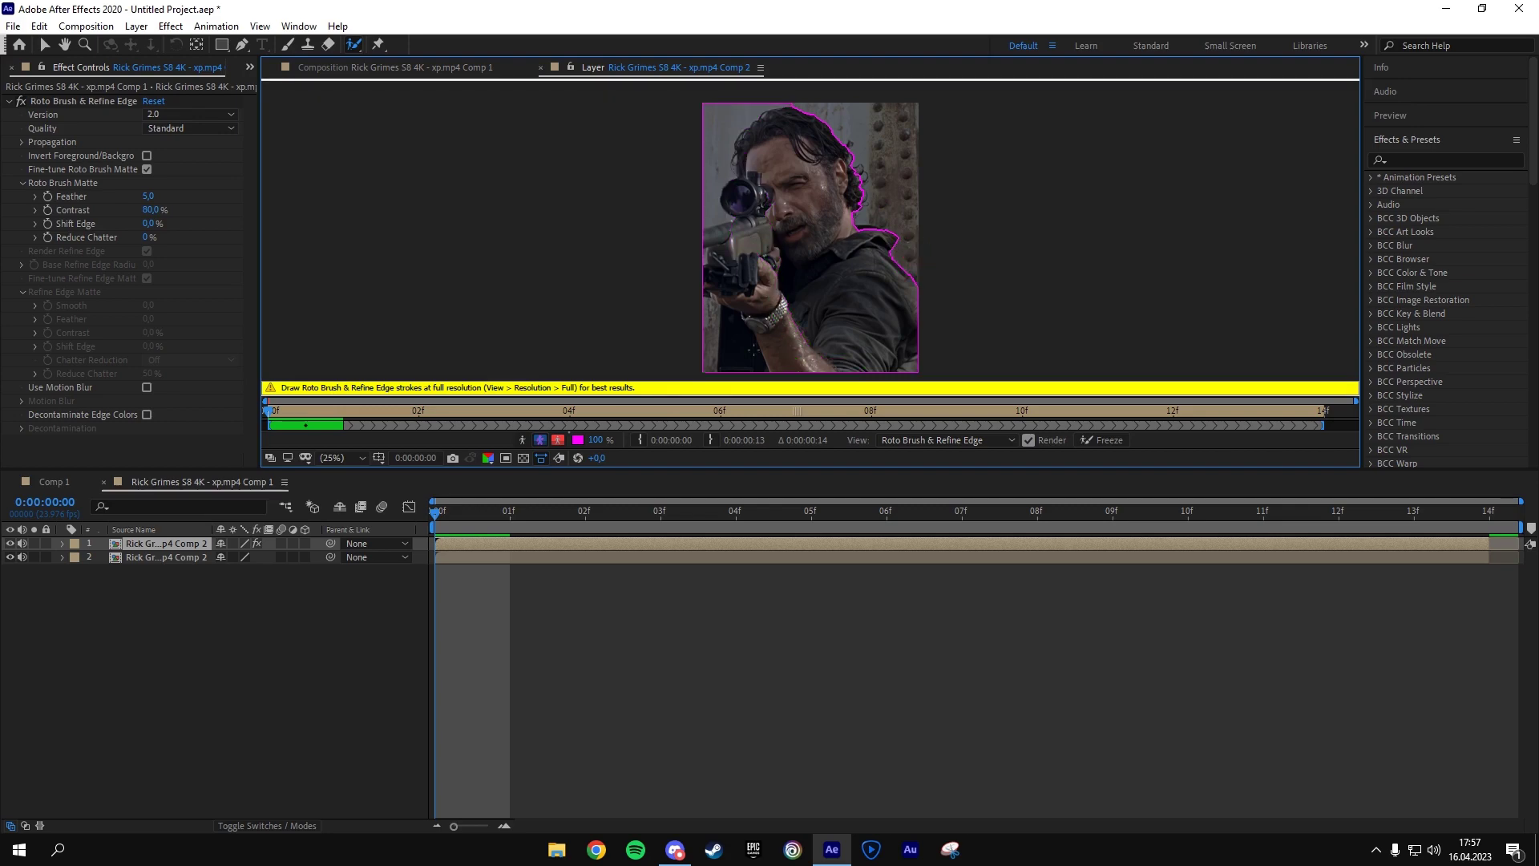
mouse_move(736, 321)
mouse_down()
mouse_move(742, 363)
mouse_move(725, 352)
mouse_up()
drag(716, 228, 711, 242)
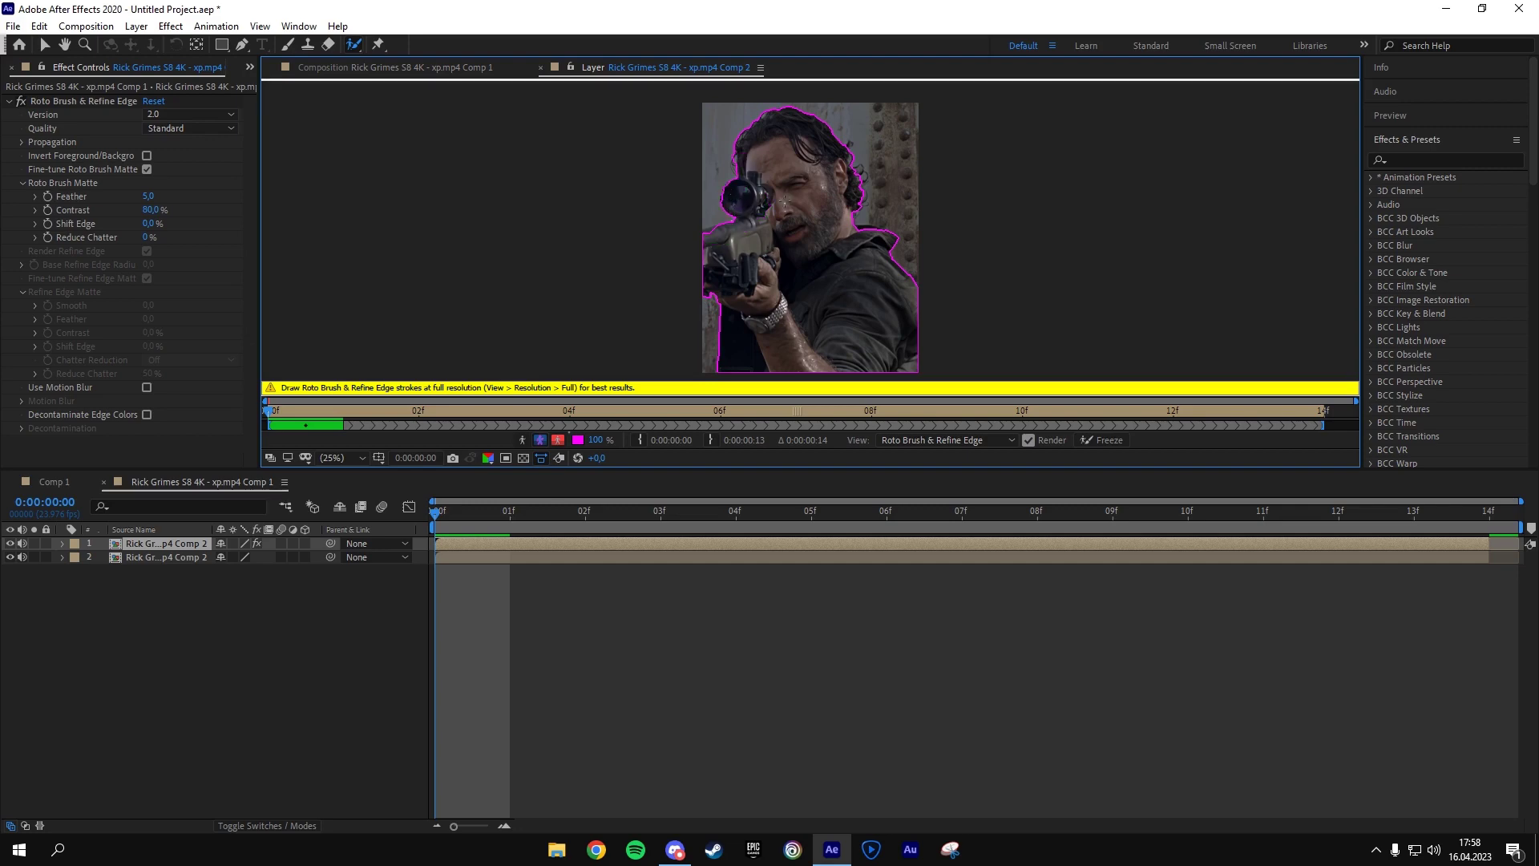
- Advance frame by frame to frame 14 to propagate the Roto Brush selection through the clip
key(Page_Down)
key(Page_Down)
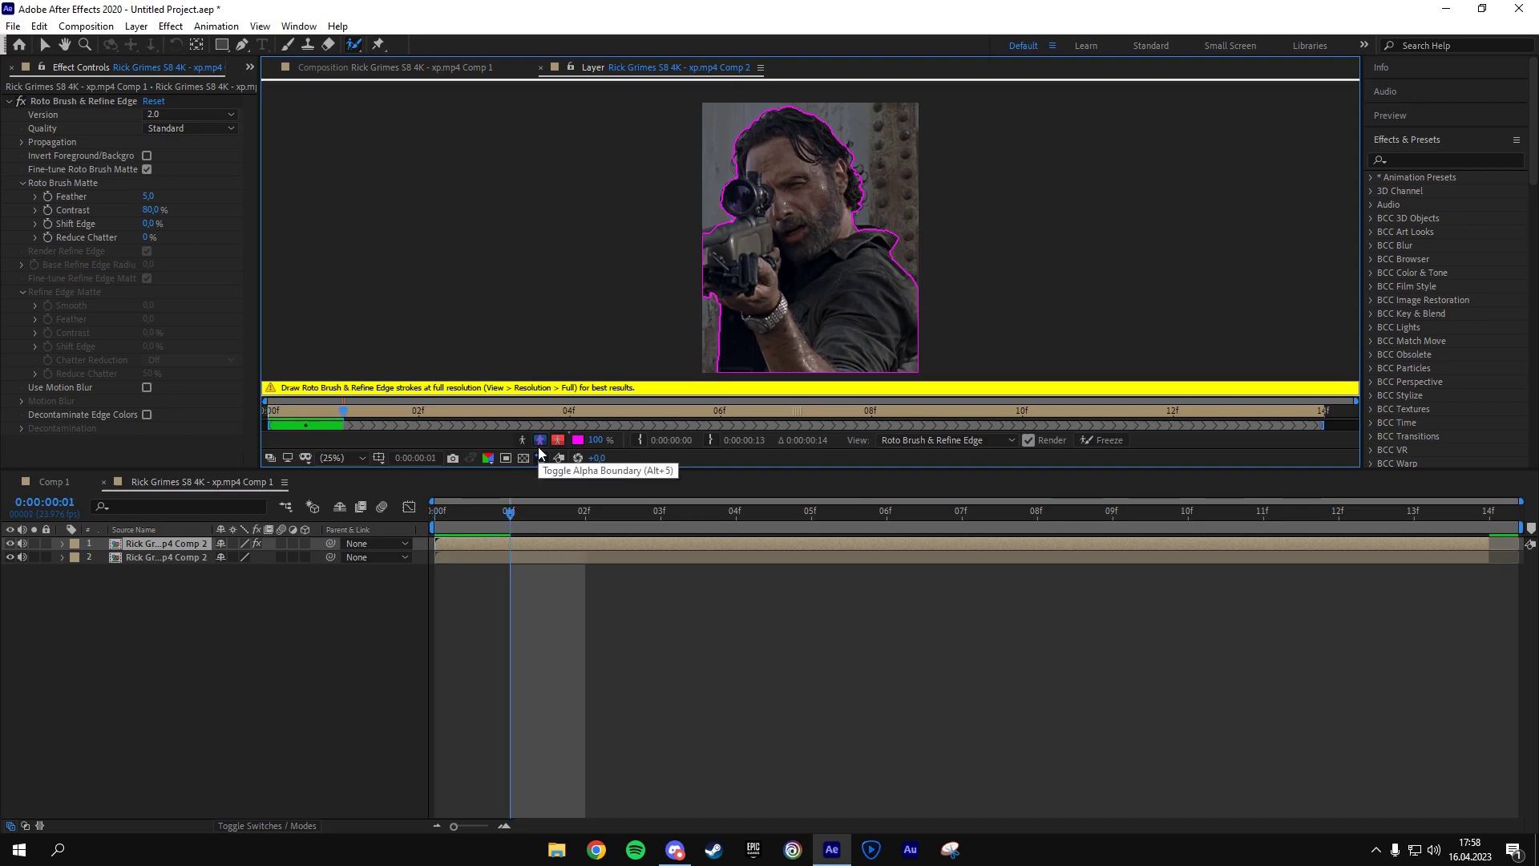
key(Page_Down)
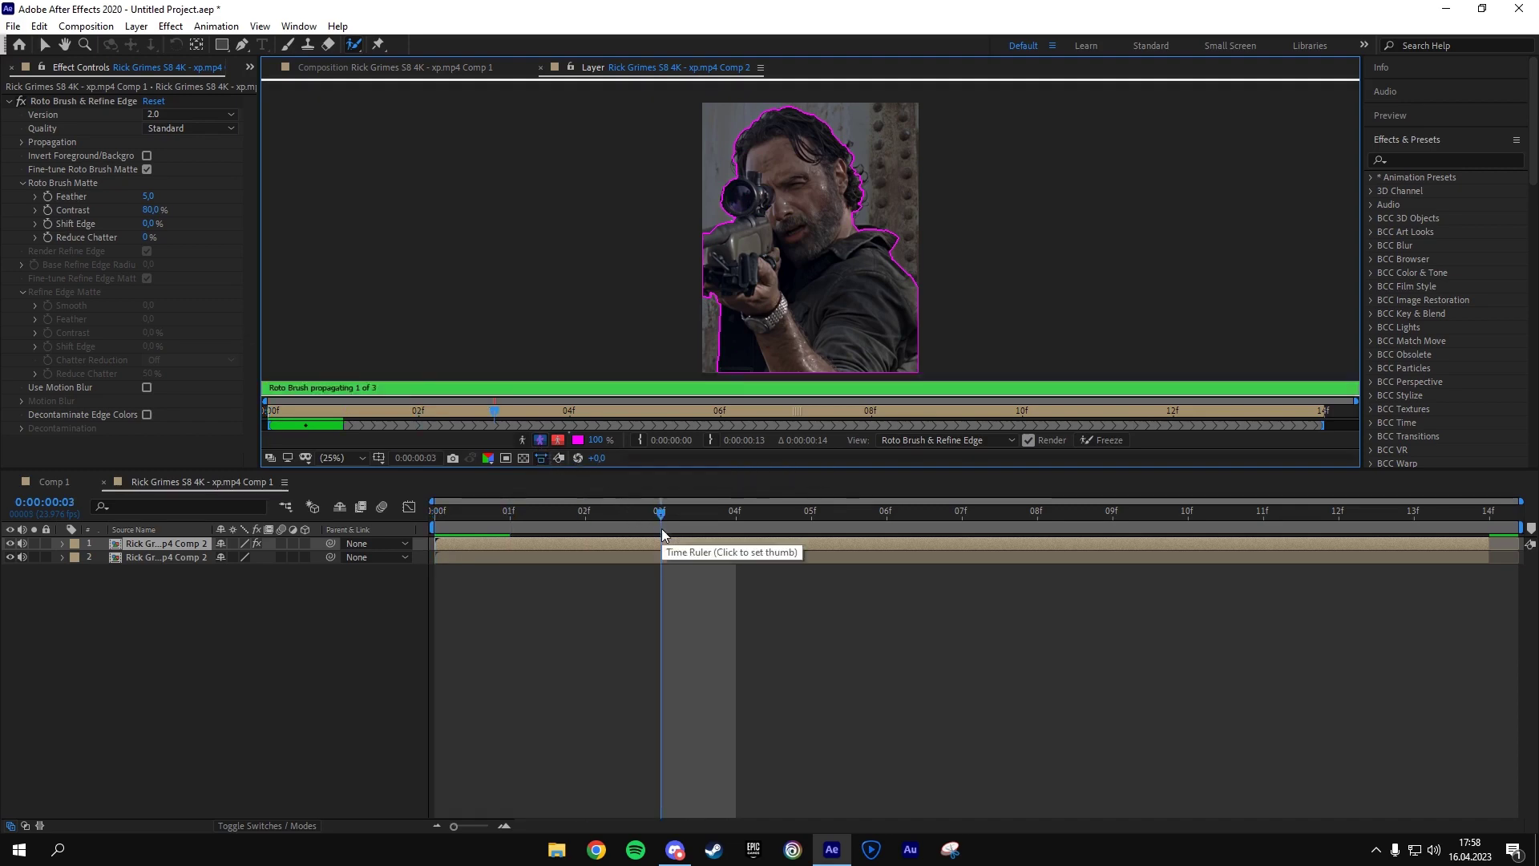
key(Page_Down)
key(Page_Down)
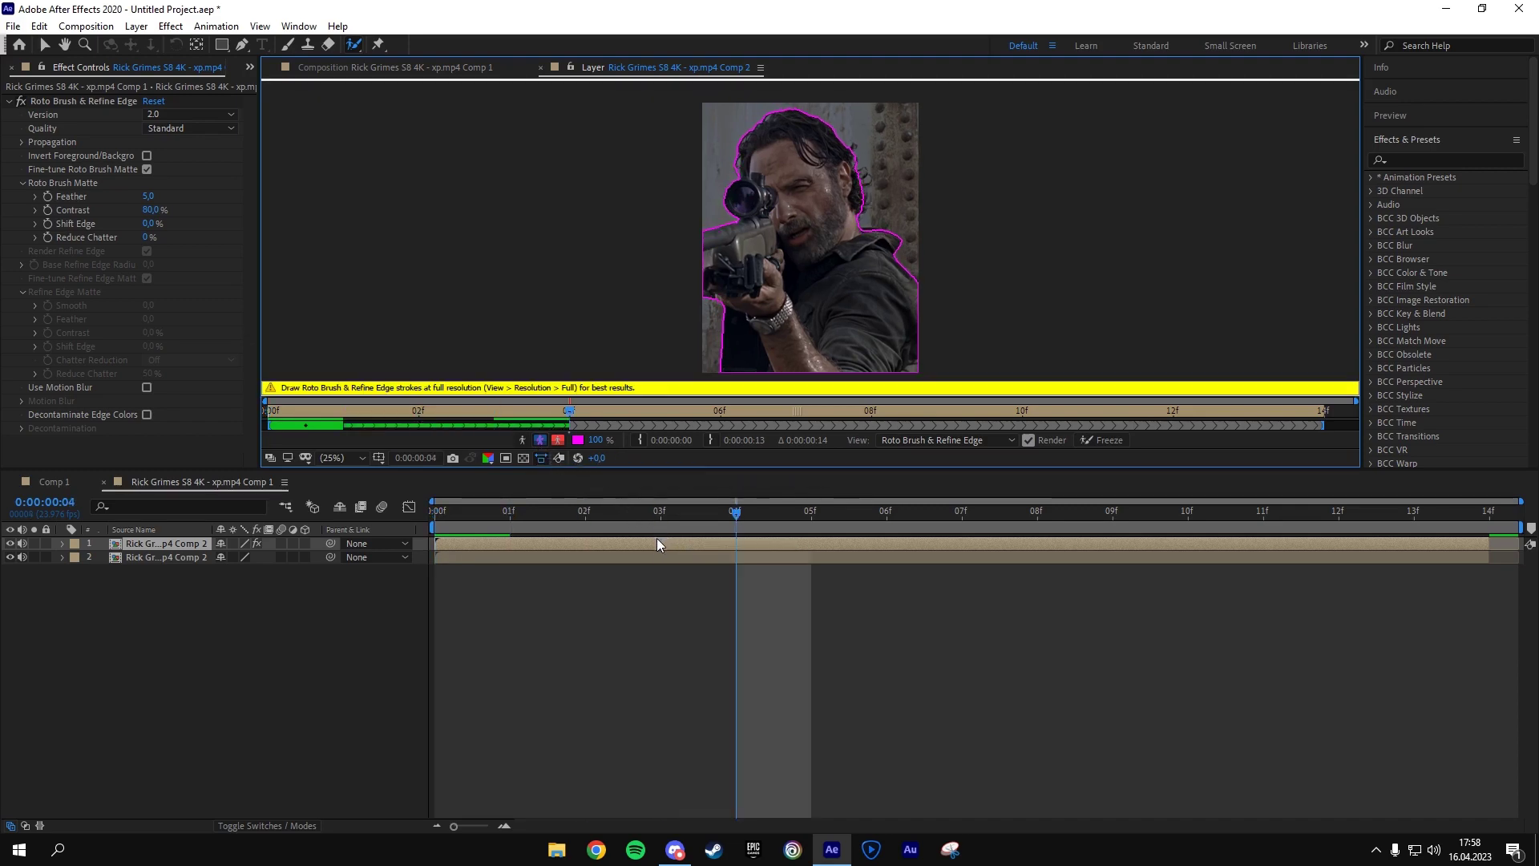
key(Page_Down)
key(Page_Down)
key(Page_Down)
key(Page_Down)
key(Page_Down)
key(Page_Down)
key(Page_Down)
key(Page_Down)
key(Page_Down)
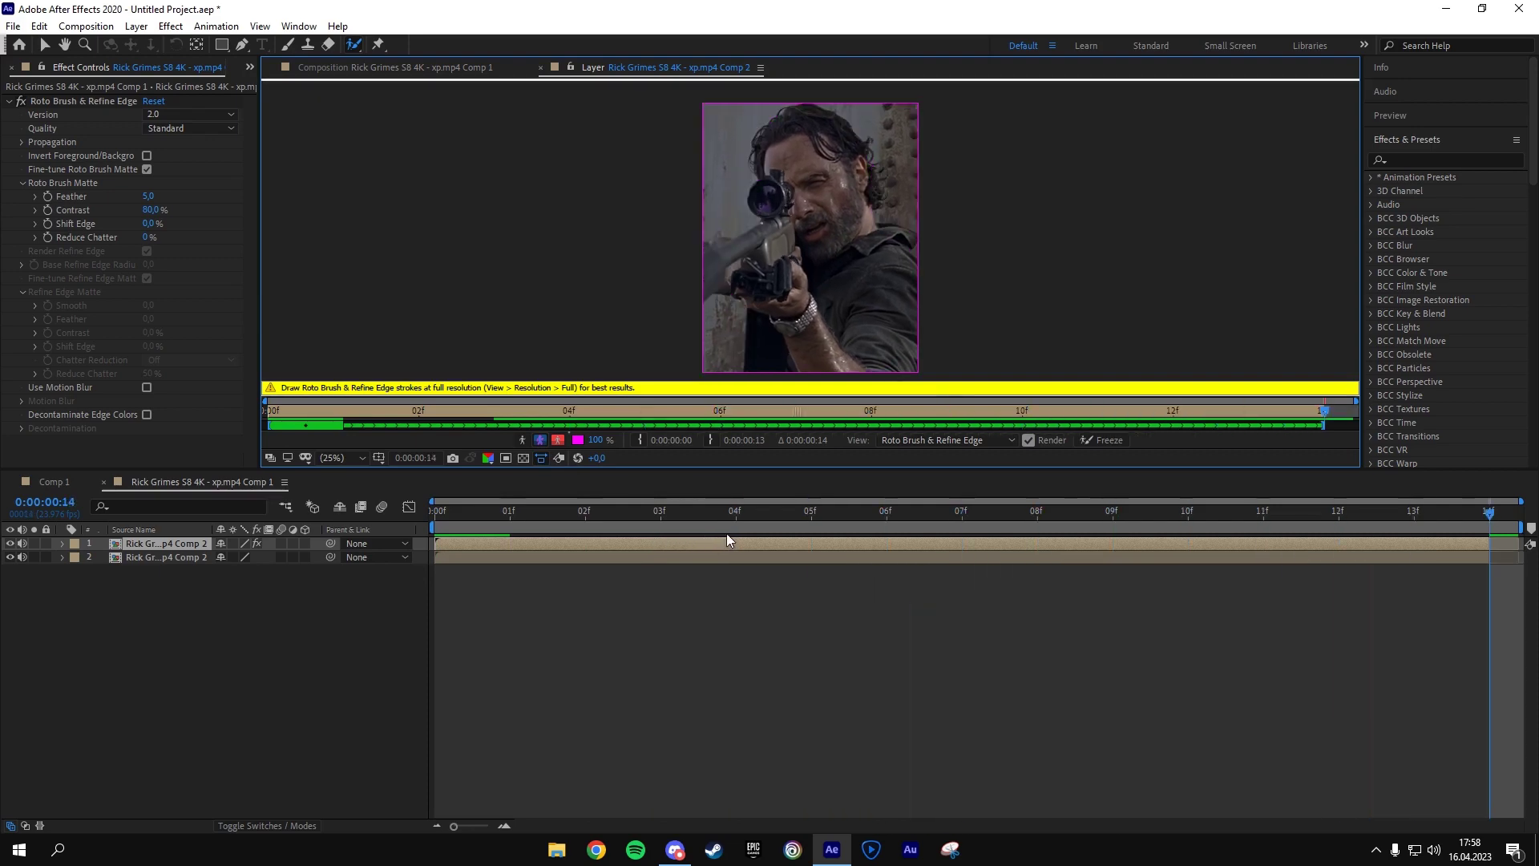
- Step back through the frames to the start and check the Roto Brush outline on each one
key(Page_Up)
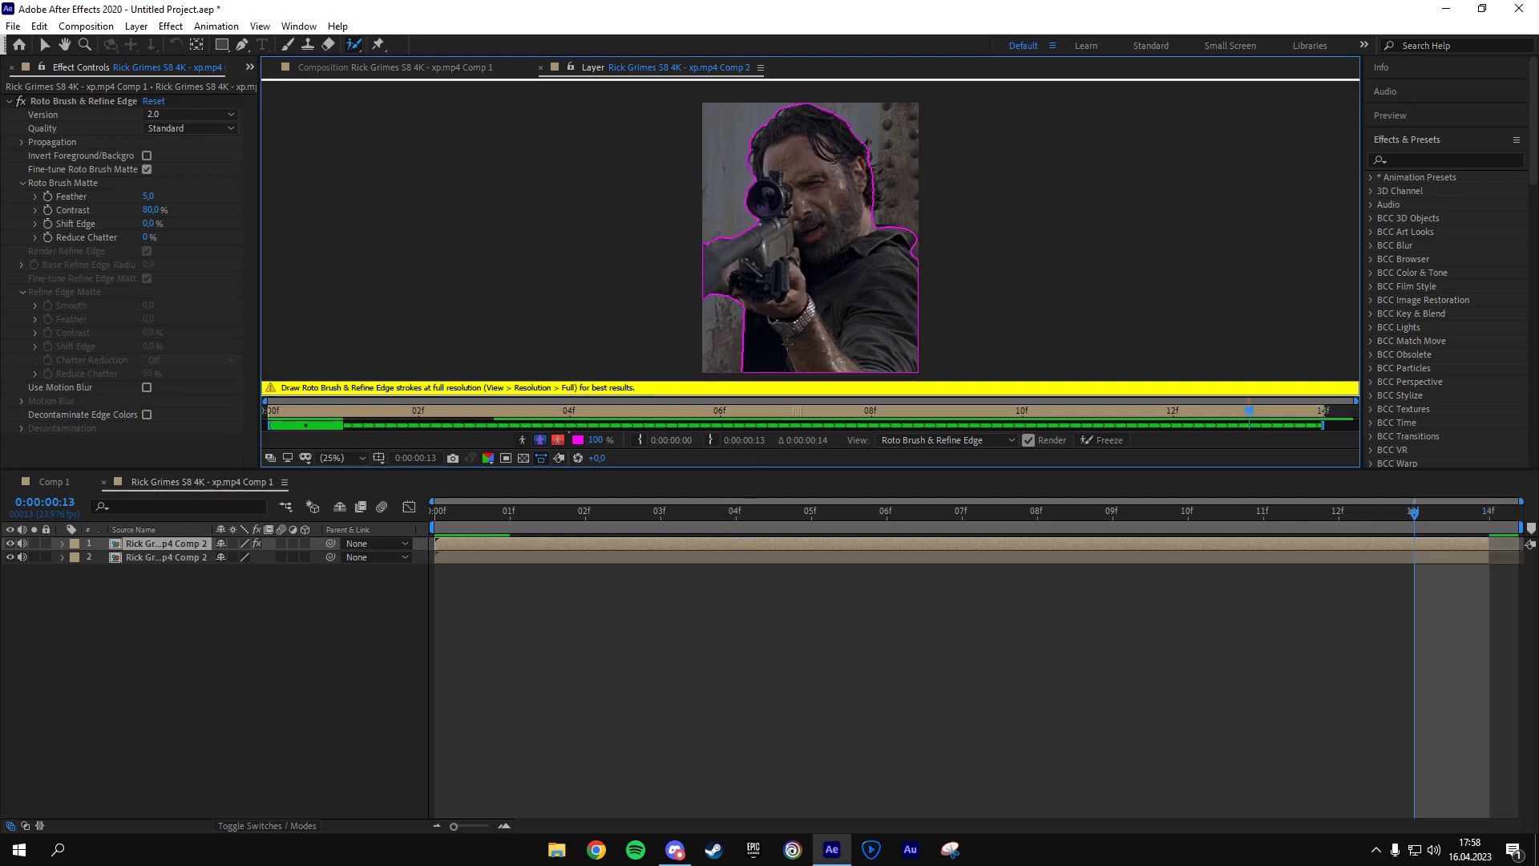
key(Page_Up)
key(Page_Up)
key(Page_Up)
key(Page_Up)
key(Page_Up)
key(Page_Up)
key(Page_Up)
key(Page_Up)
key(Page_Up)
key(Page_Up)
key(Page_Up)
key(Page_Up)
key(Page_Up)
key(Page_Up)
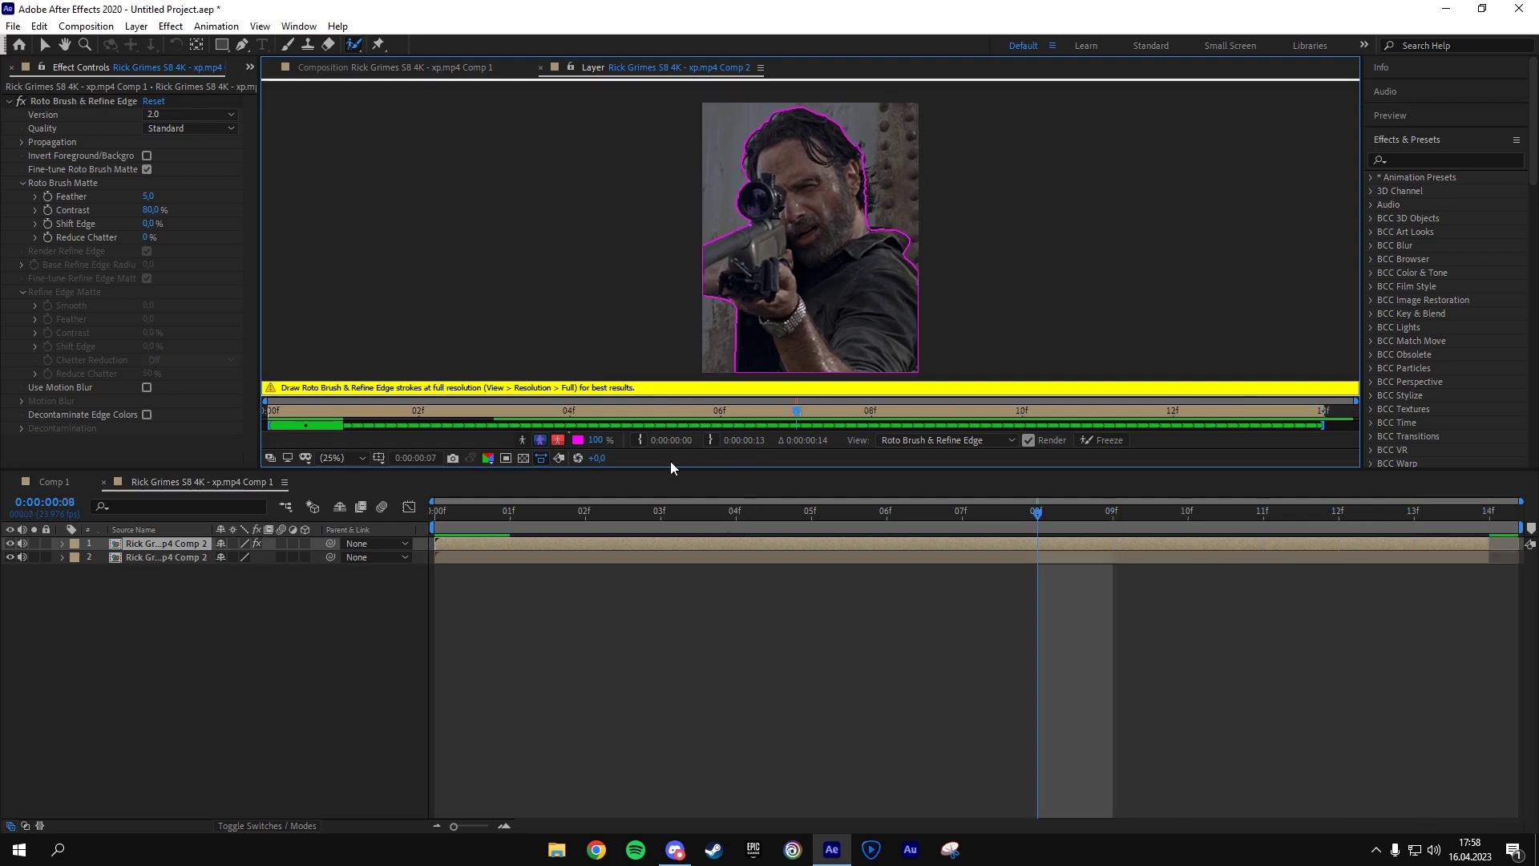
- Subtract a small area at the rifle's outer edge on the first frame and propagate the Roto Brush selection again
key(Page_Down)
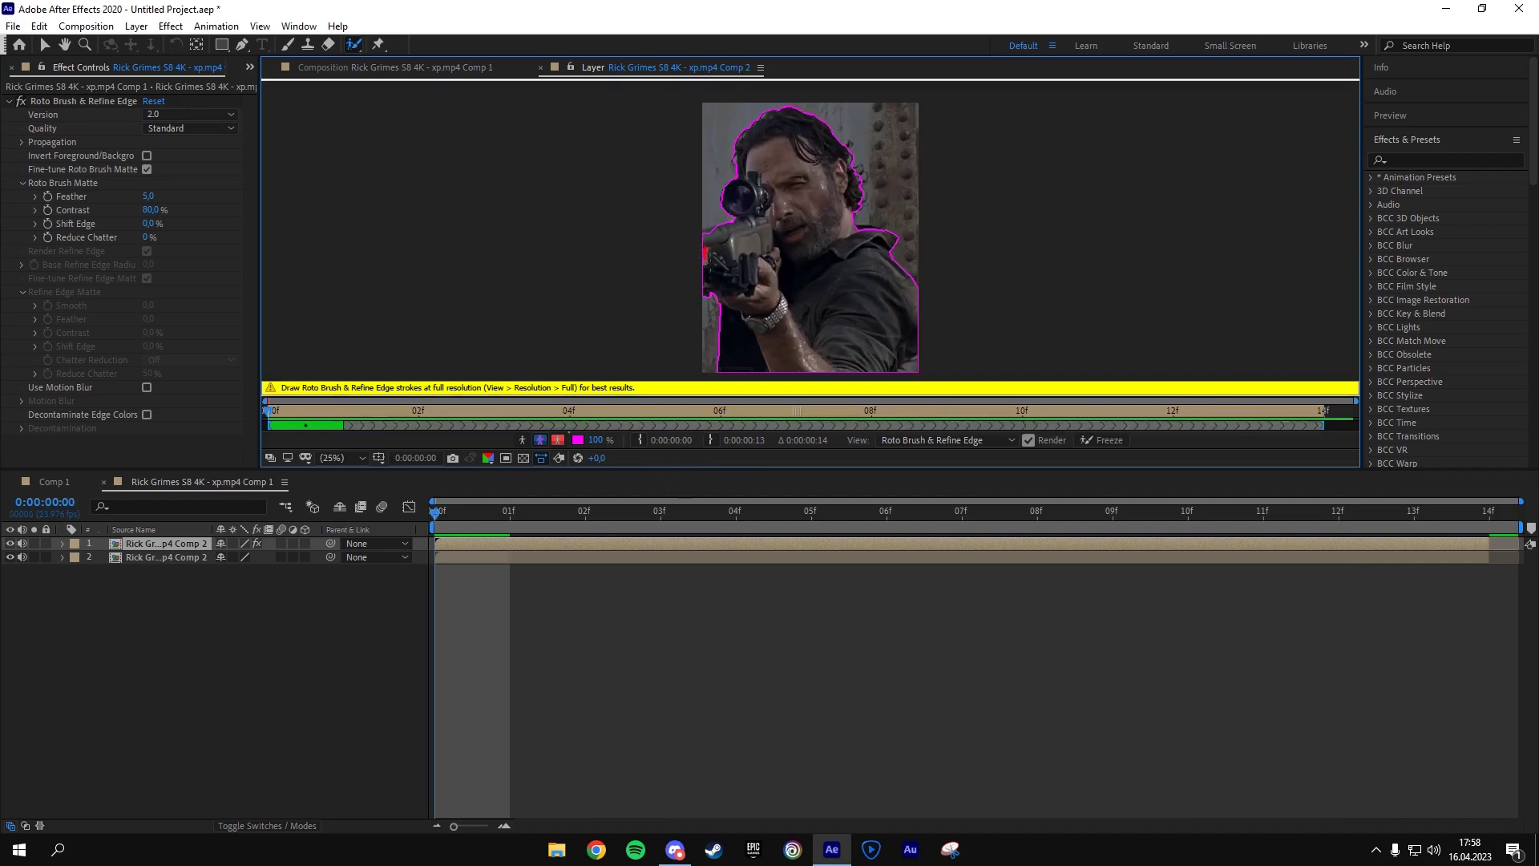
key(Page_Down)
key(Page_Down)
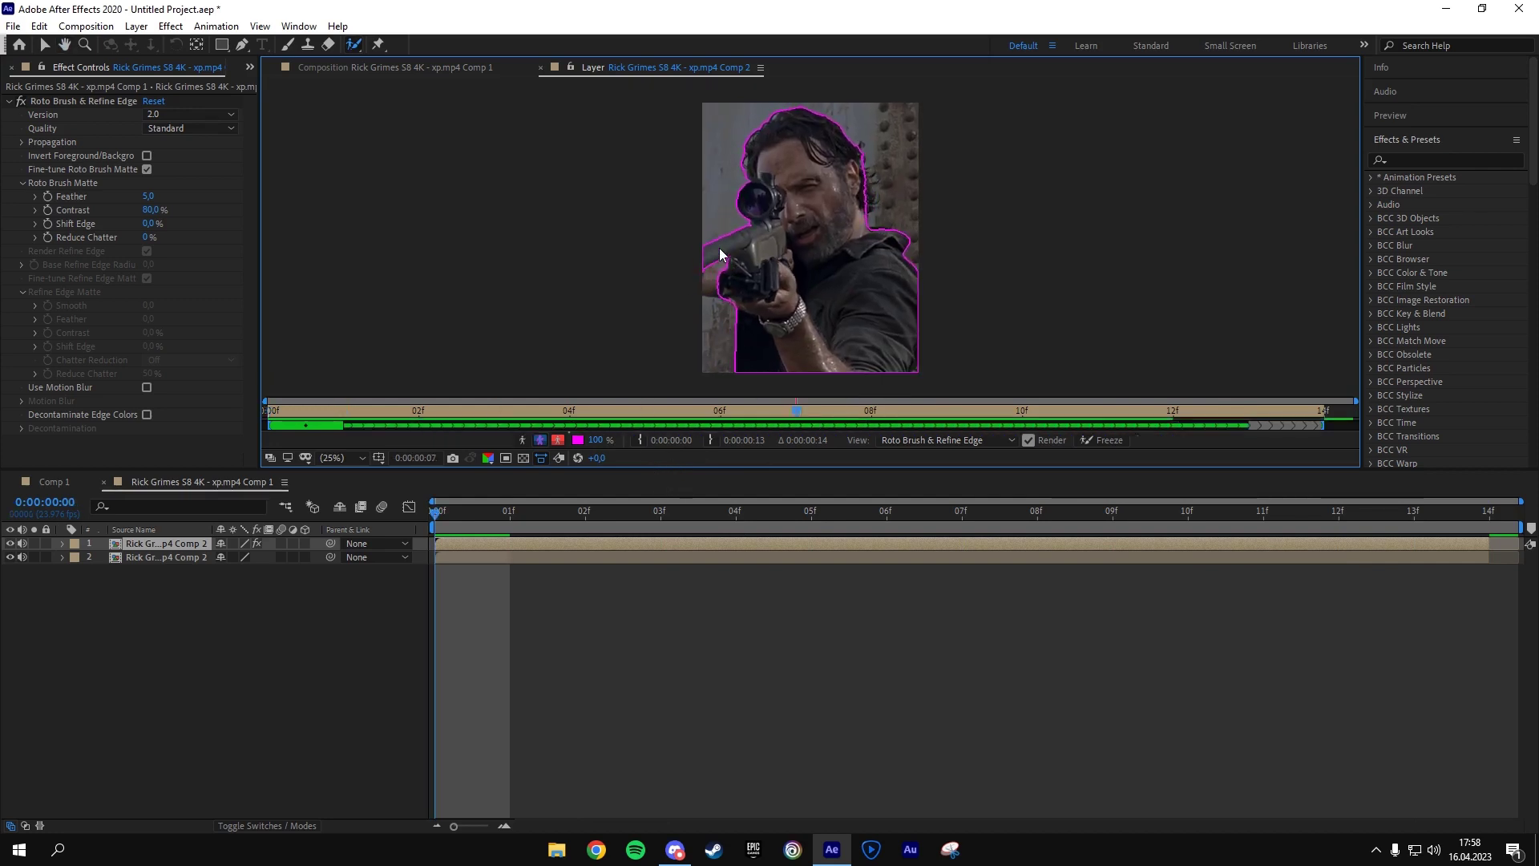
key(space)
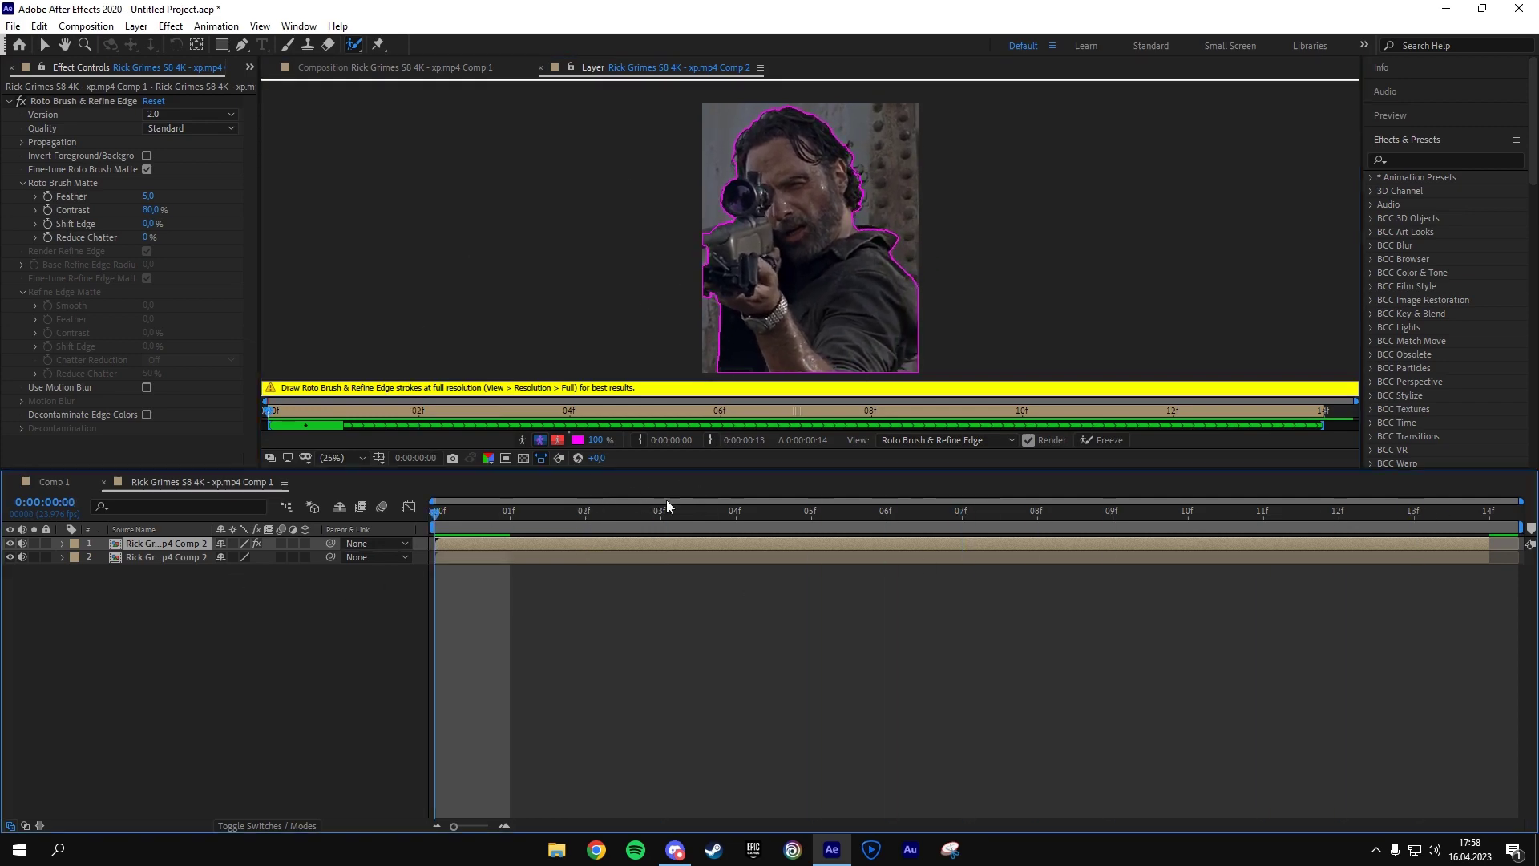
- Find the CC Threshold effect and apply it to the rotoscoped upper layer
click(1420, 158)
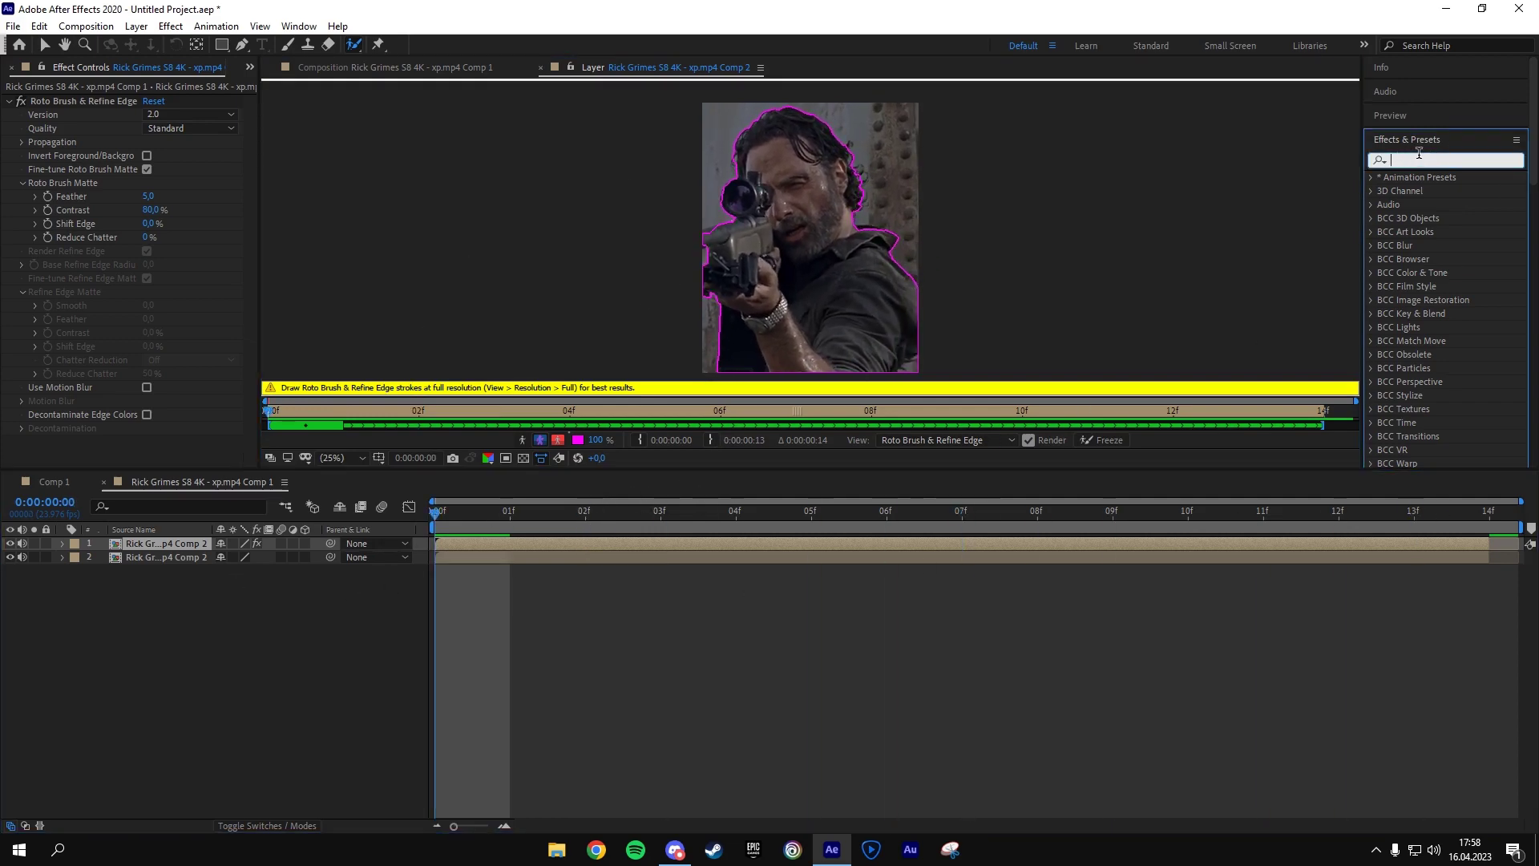
text(cc th)
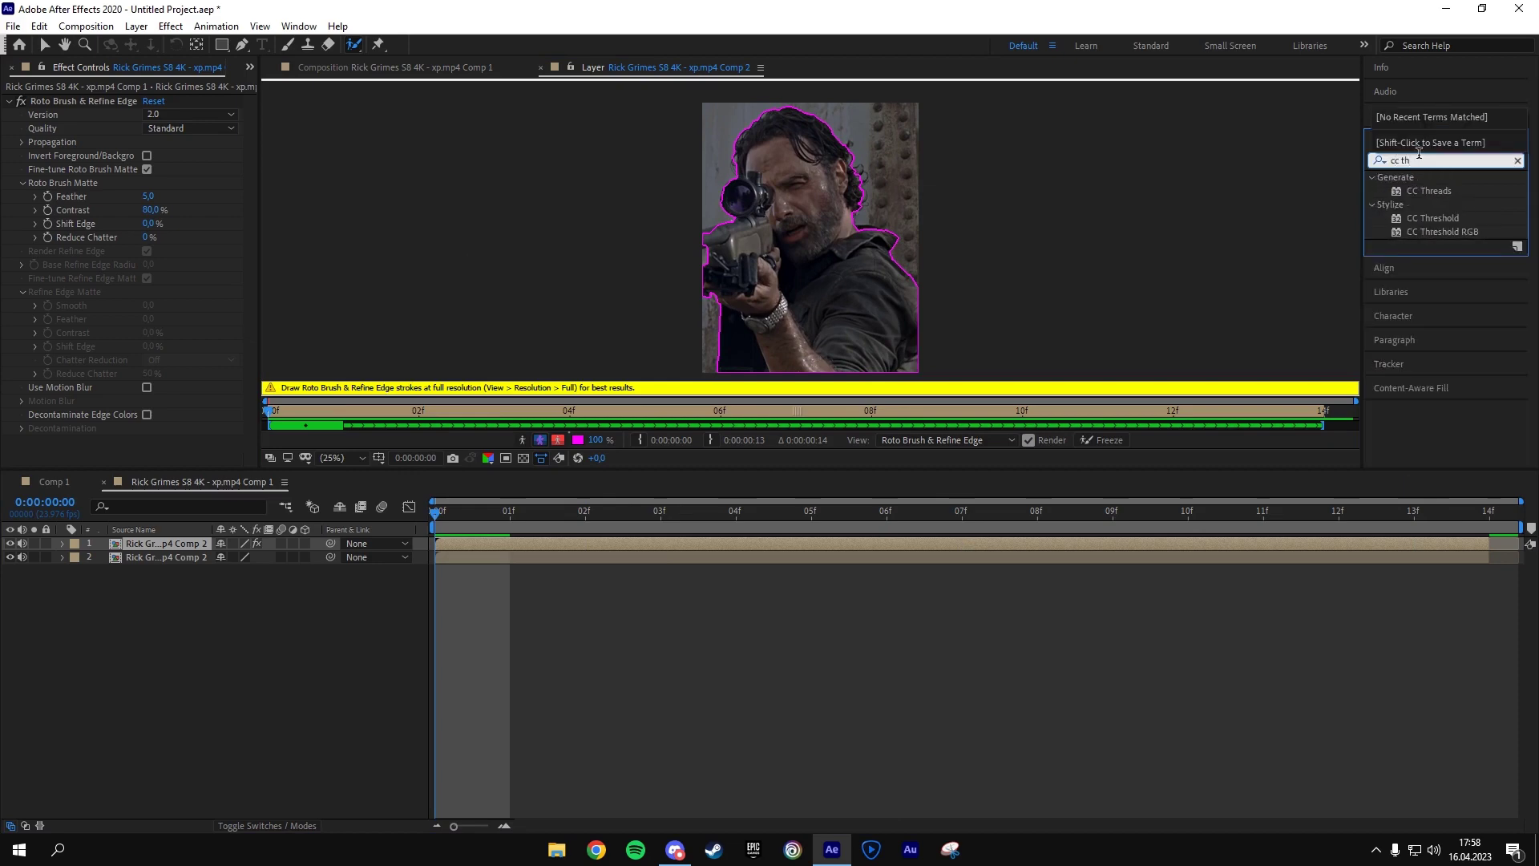
drag(1447, 217, 432, 510)
click(499, 513)
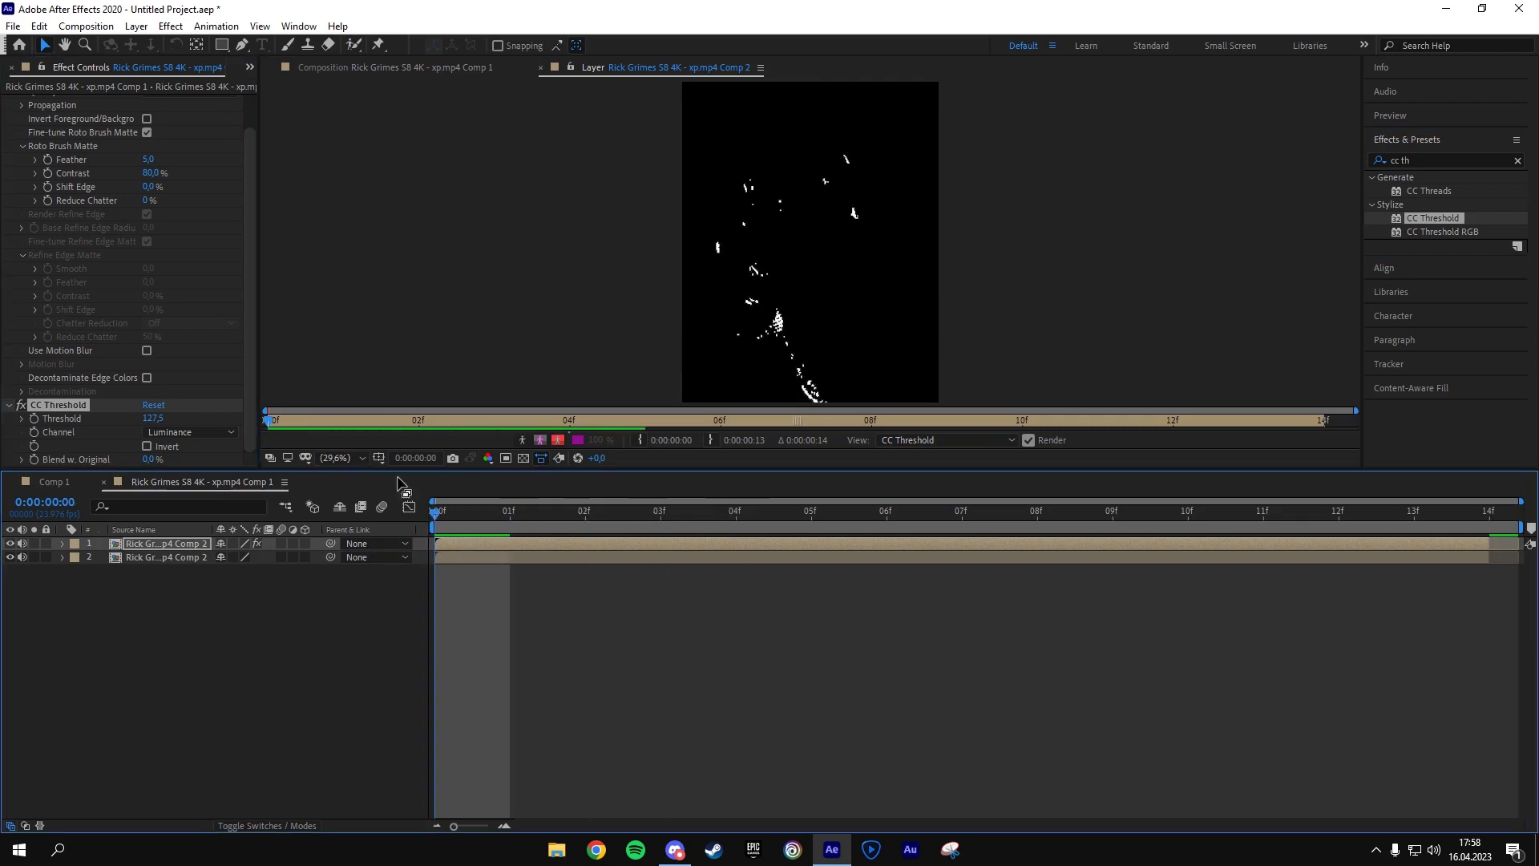
- Try a Threshold value of 55 on the CC Threshold effect, and settle on 45
click(152, 418)
text(55)
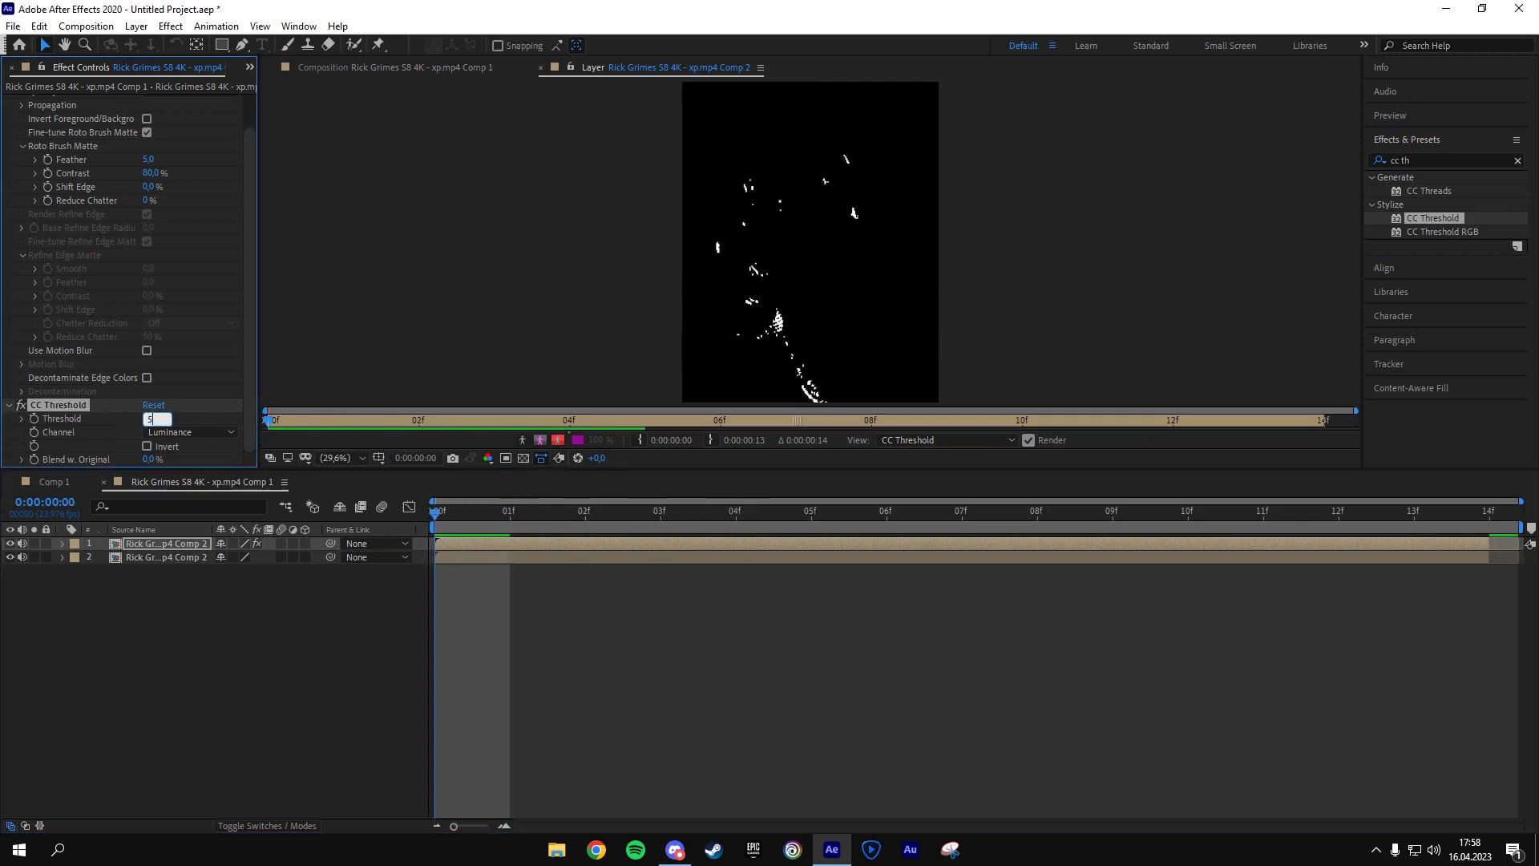
key(Return)
click(152, 418)
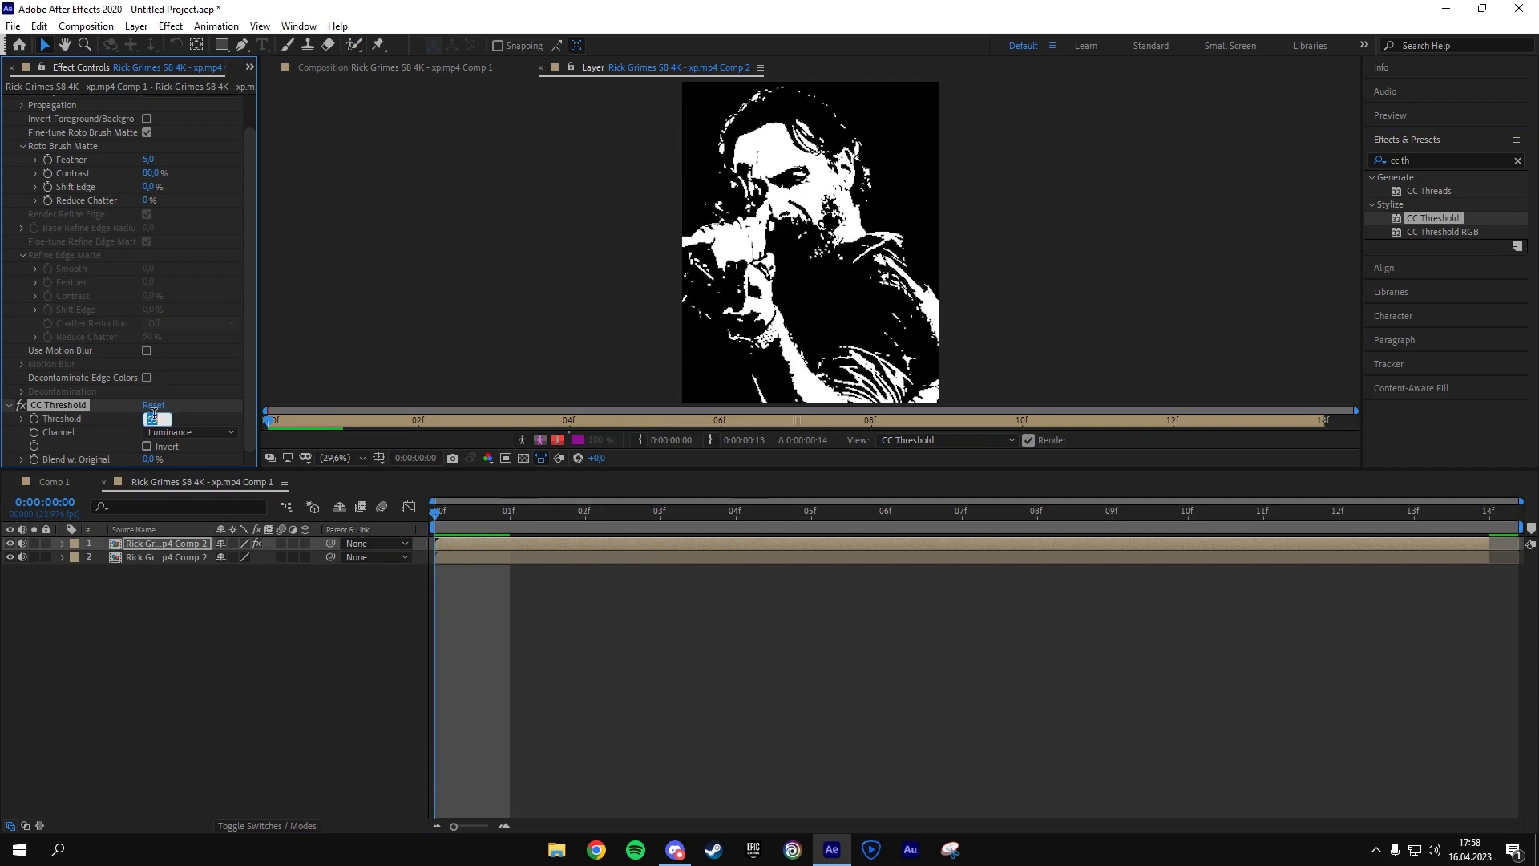
text(45)
key(Return)
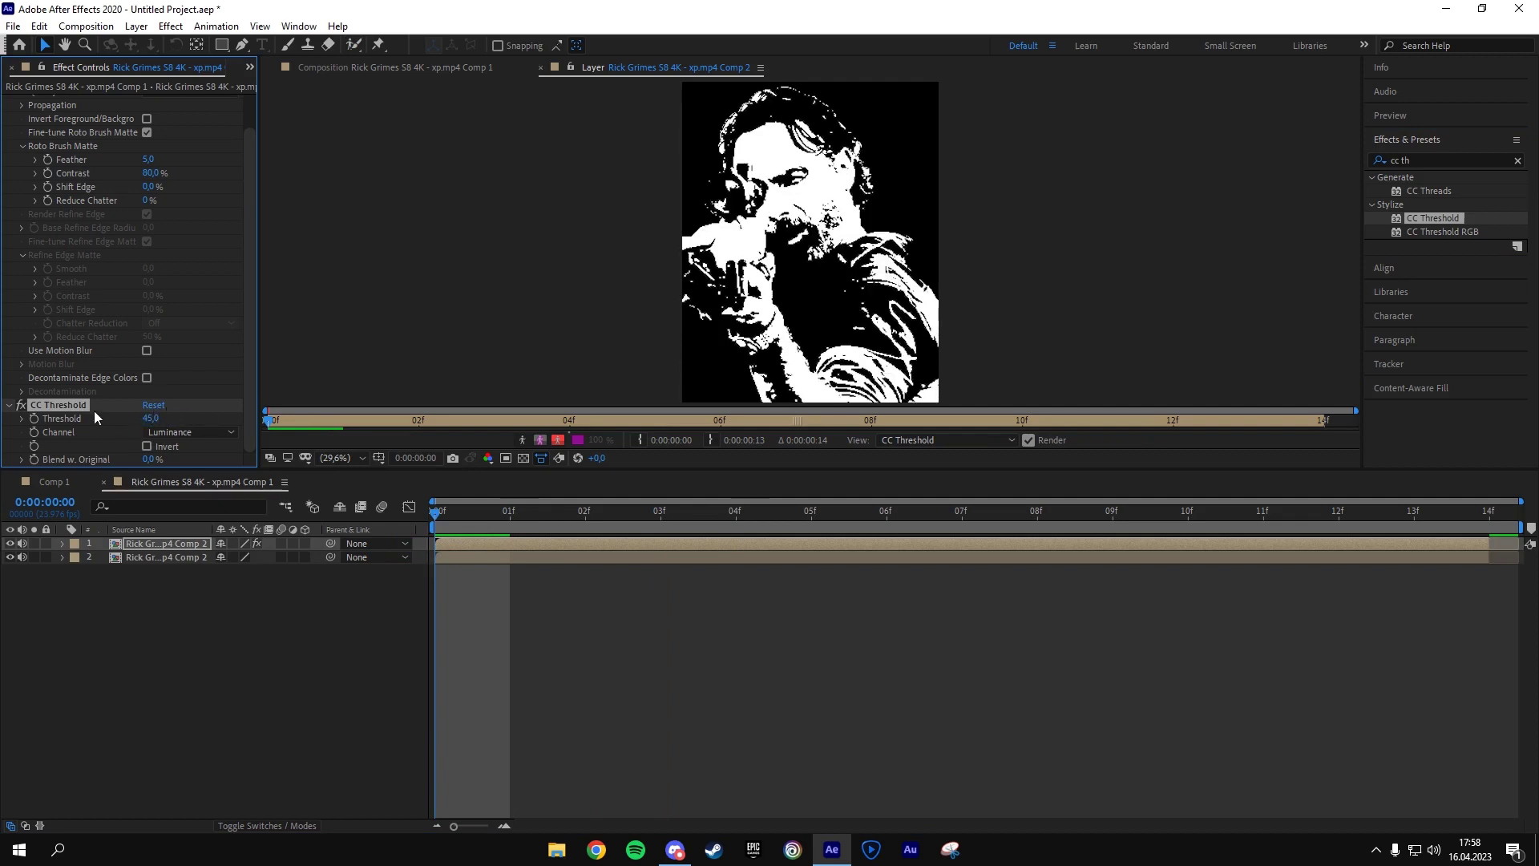
- Close the layer view and the effect controls to return to the pre-composition's view with nothing selected
click(495, 560)
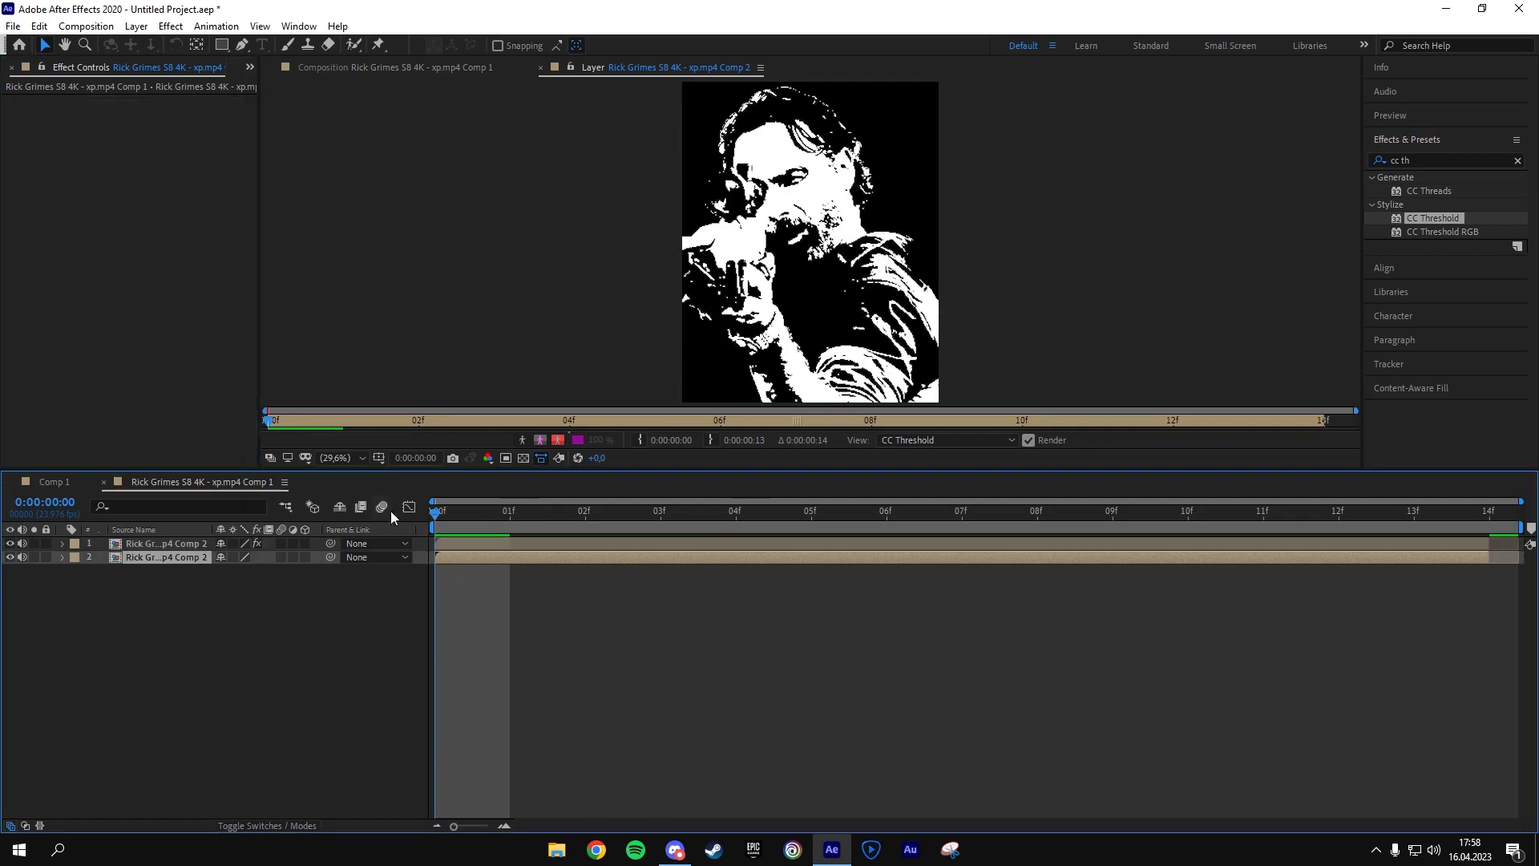
click(538, 67)
click(516, 639)
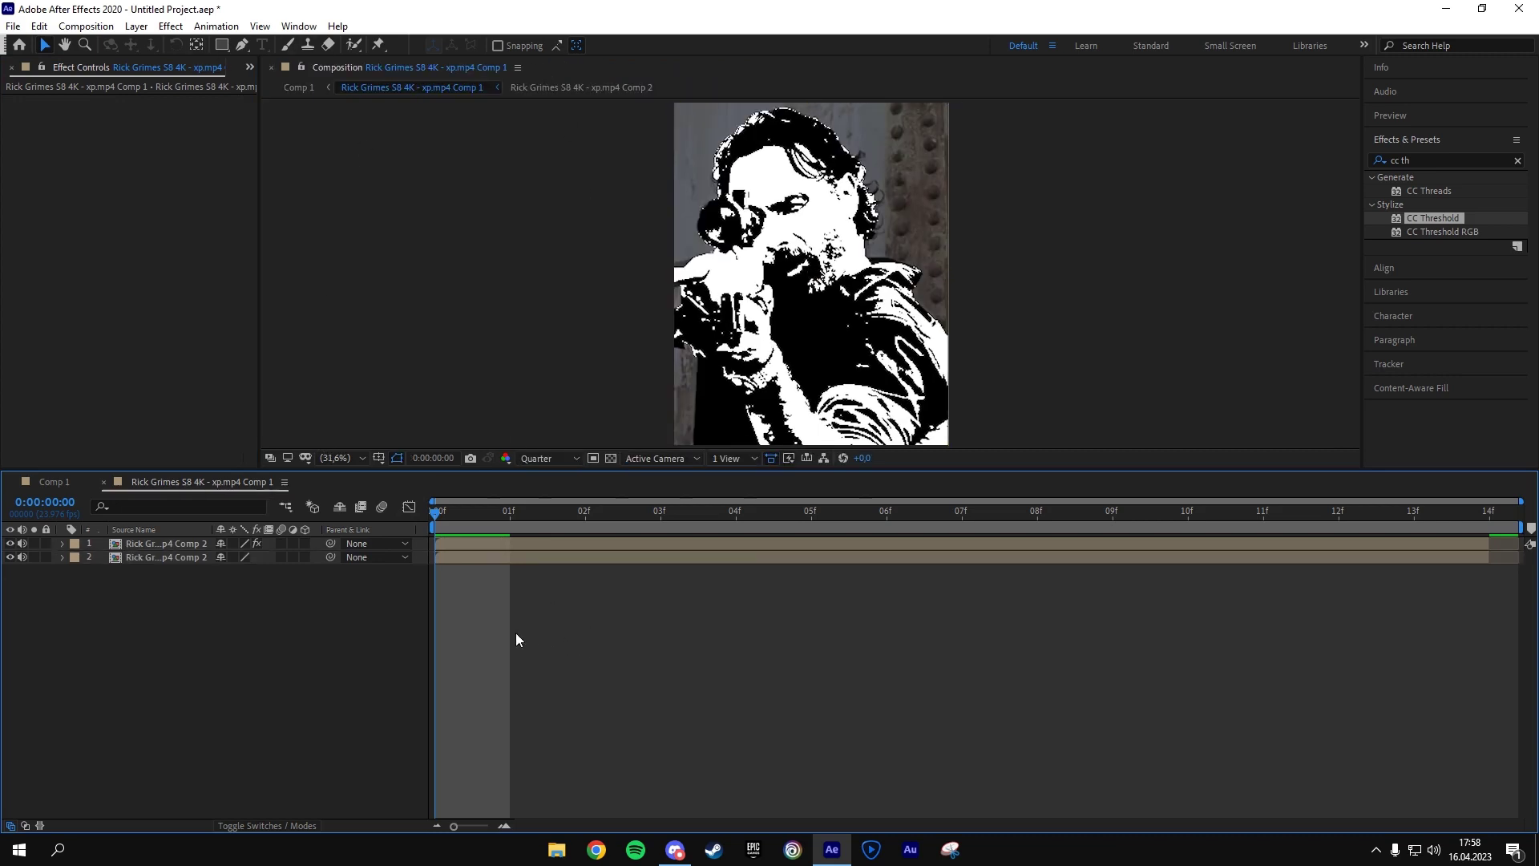
click(11, 67)
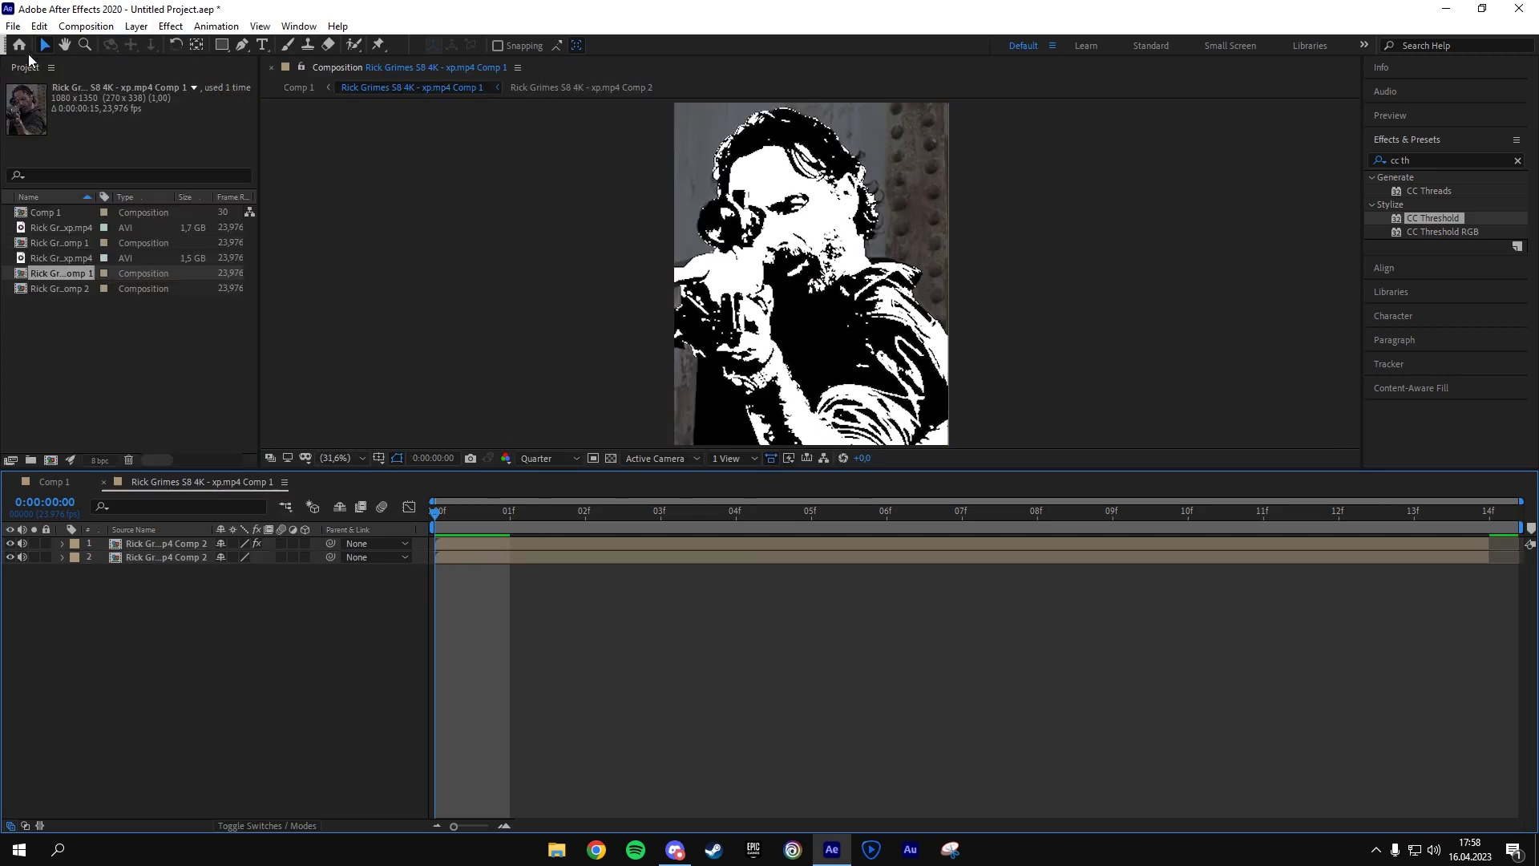
- Find the Tint effect and apply it to the lower, non-rotoscoped layer of the pre-composition
click(1430, 159)
text(tint)
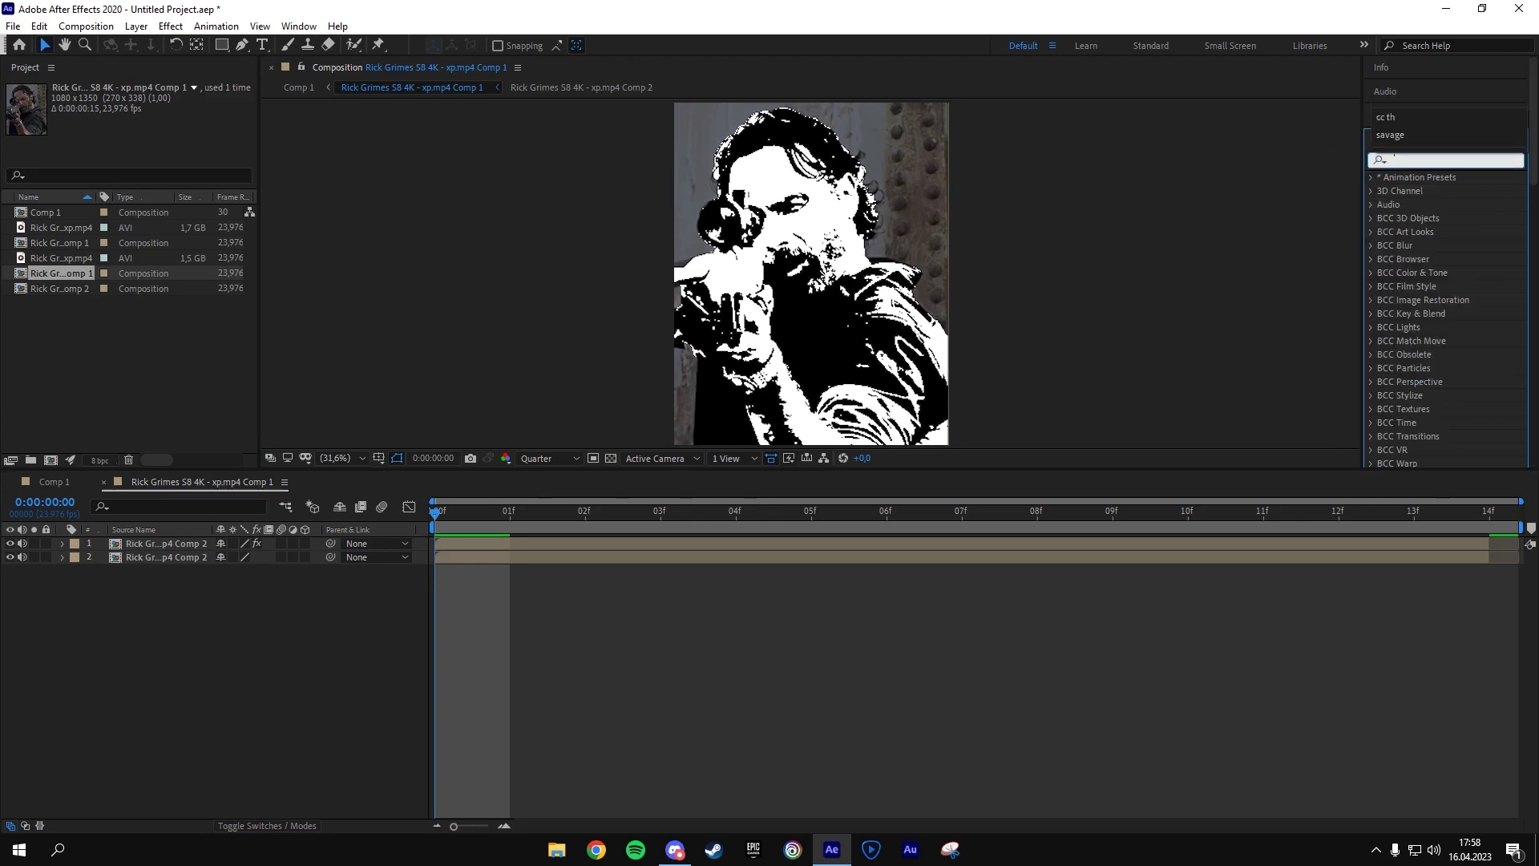
drag(1418, 246, 447, 559)
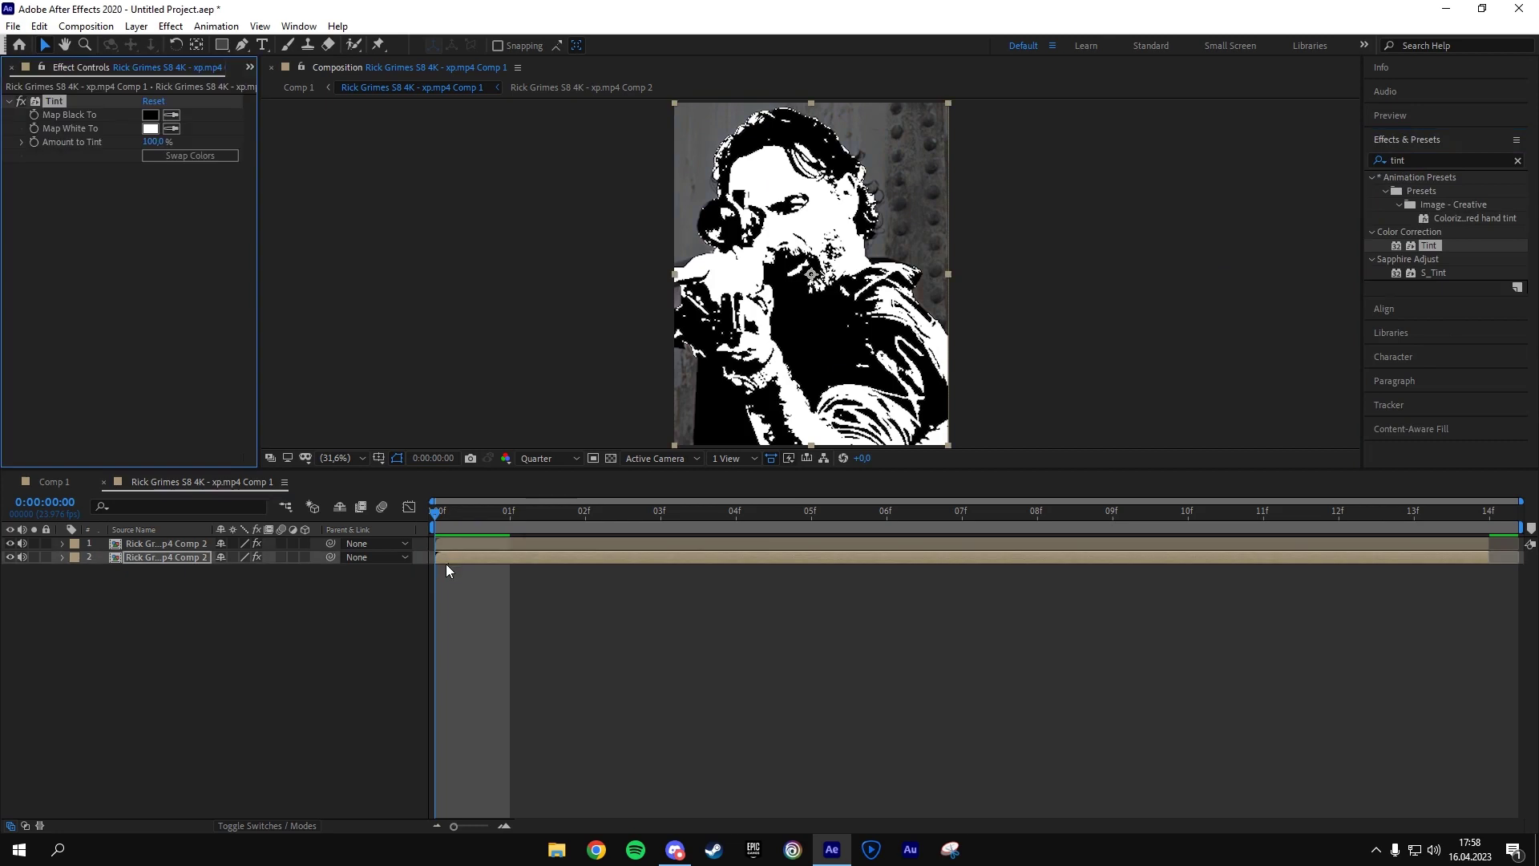
- Map the Tint effect's black to a very dark red and its white to bright red FF0000
click(150, 115)
click(749, 409)
mouse_move(749, 409)
mouse_down()
mouse_move(781, 472)
mouse_move(838, 506)
mouse_move(857, 475)
mouse_up()
click(929, 327)
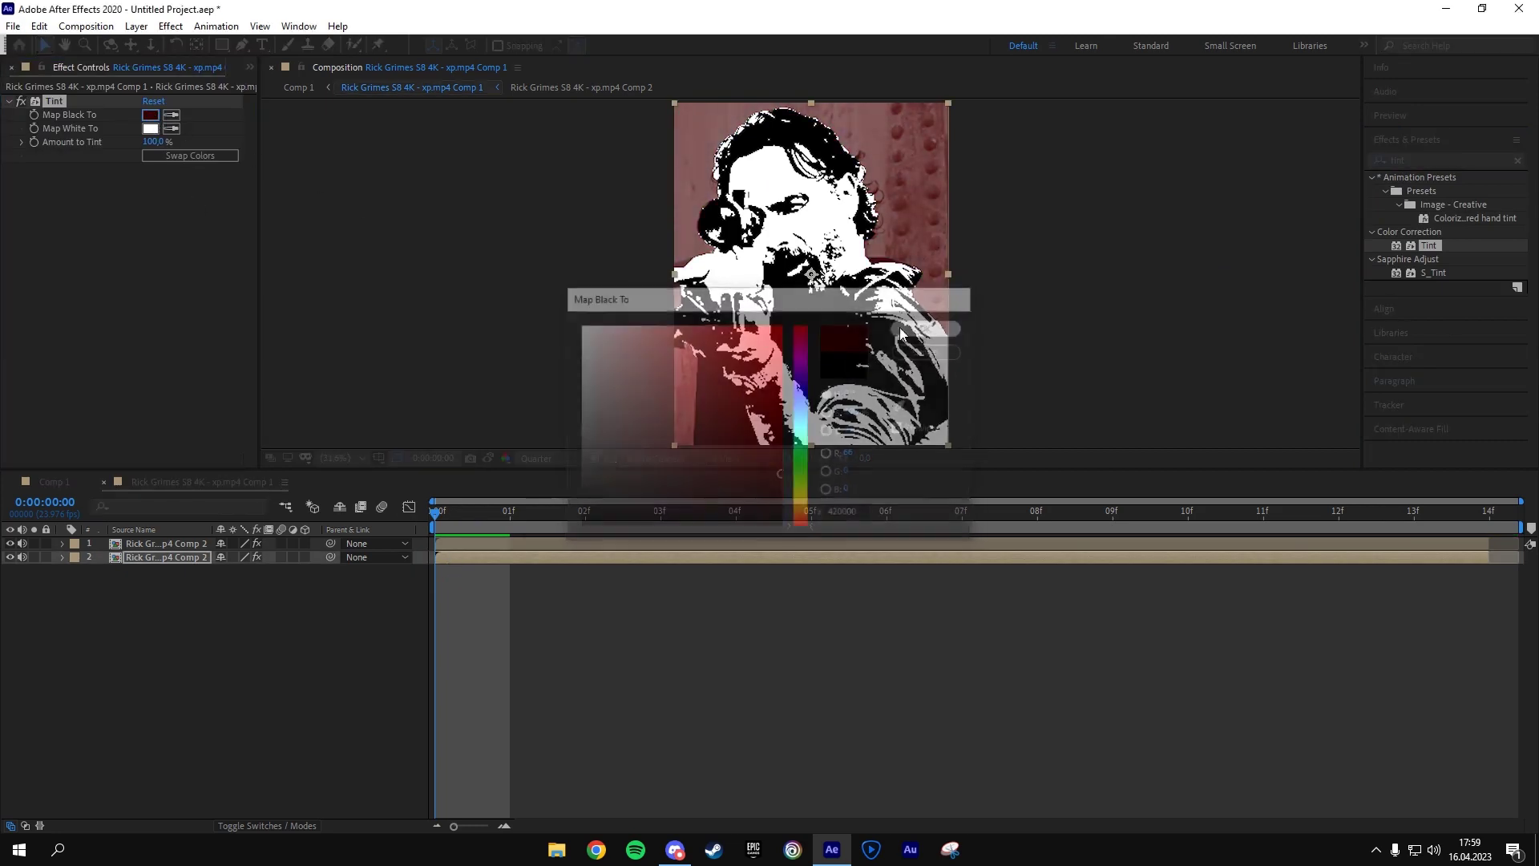
click(150, 128)
click(750, 401)
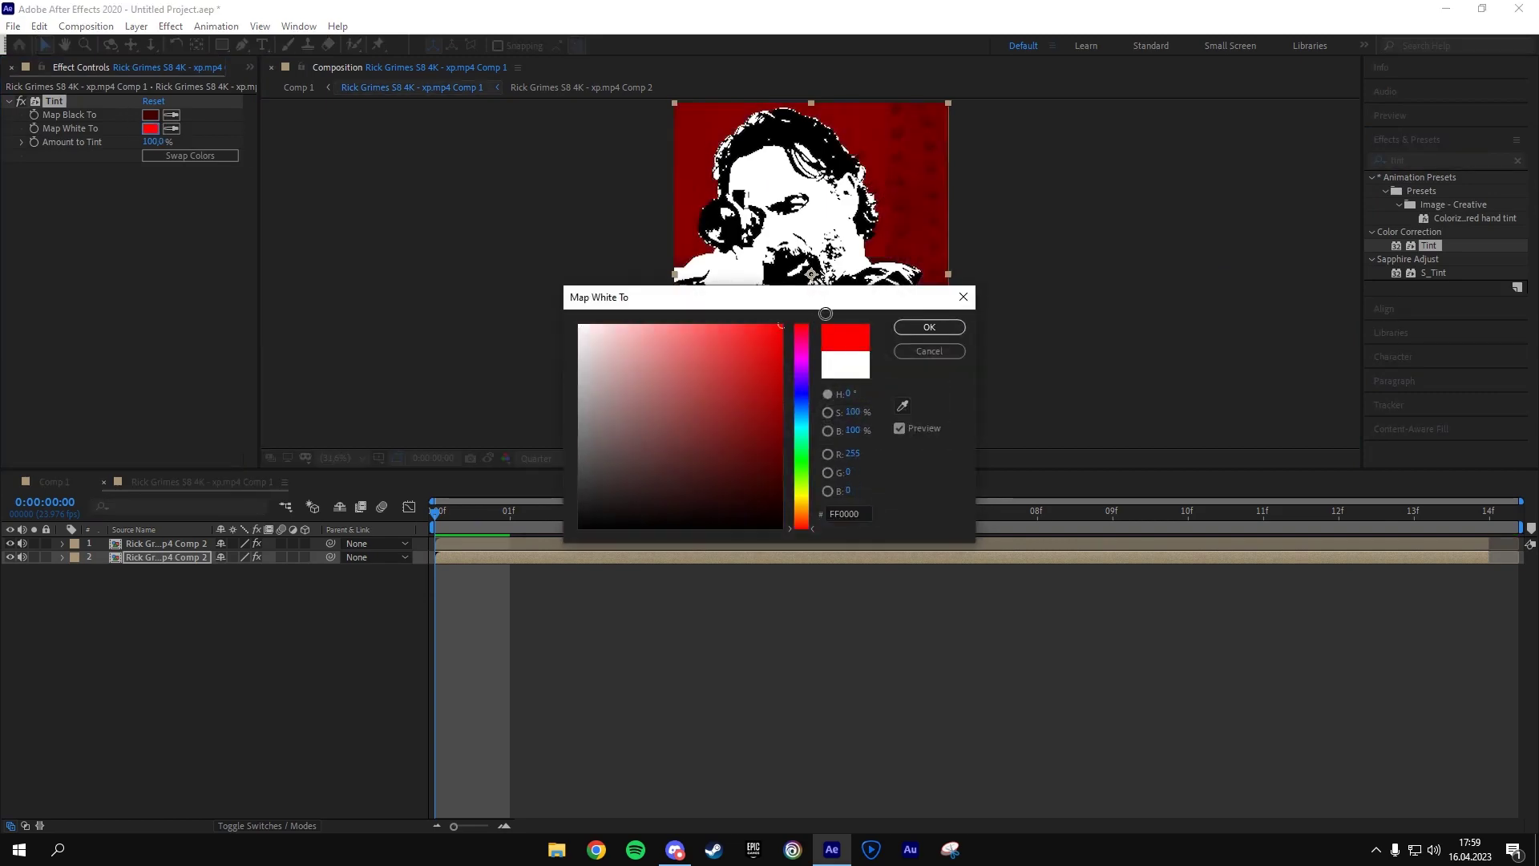
click(929, 327)
- Preview the red-tinted pre-composition, and play it back in Comp 1
key(space)
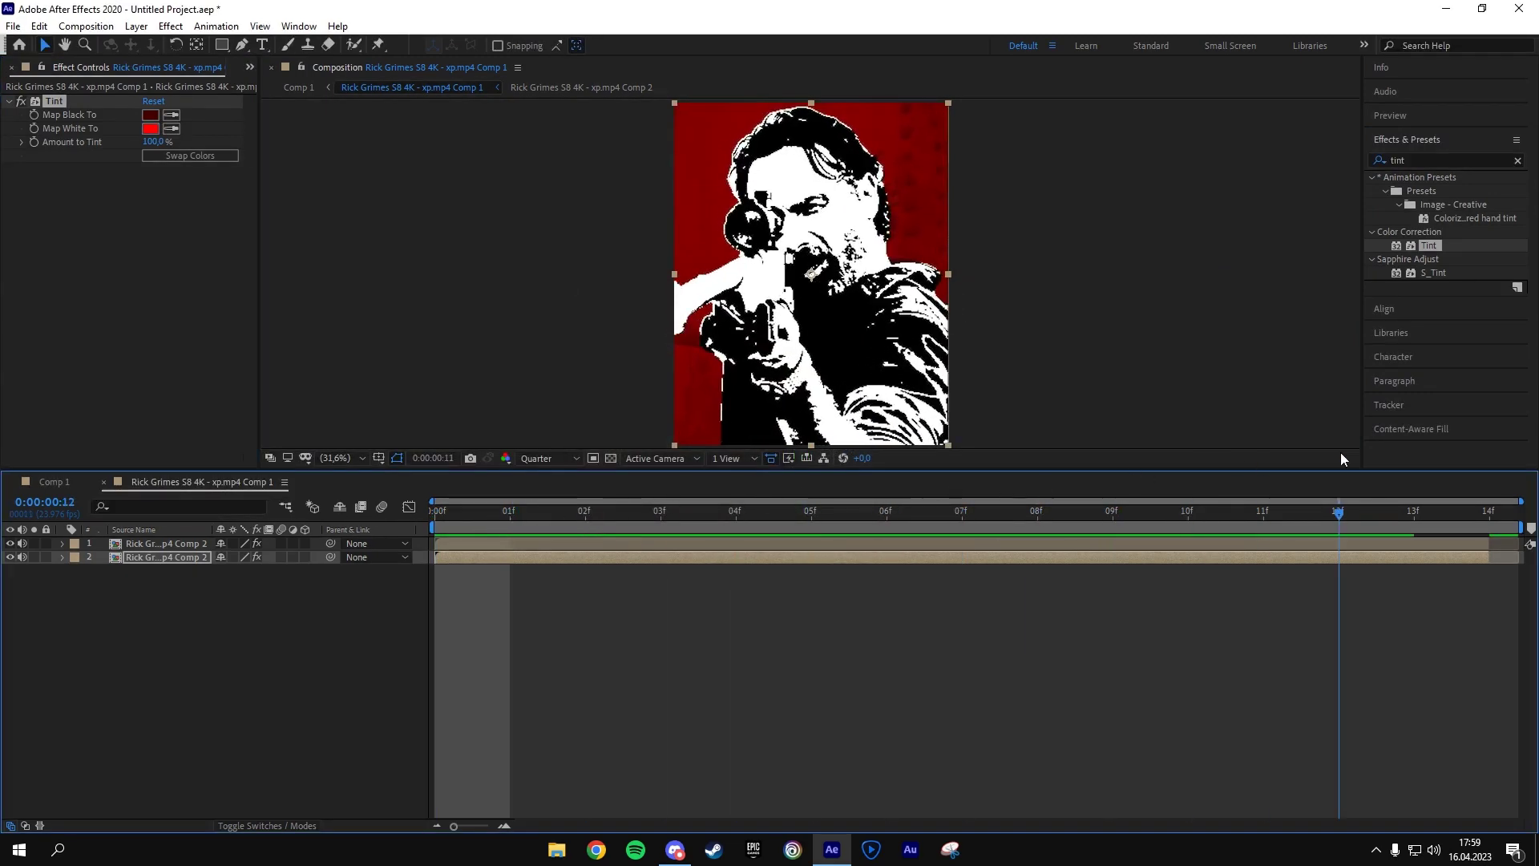
click(54, 482)
key(space)
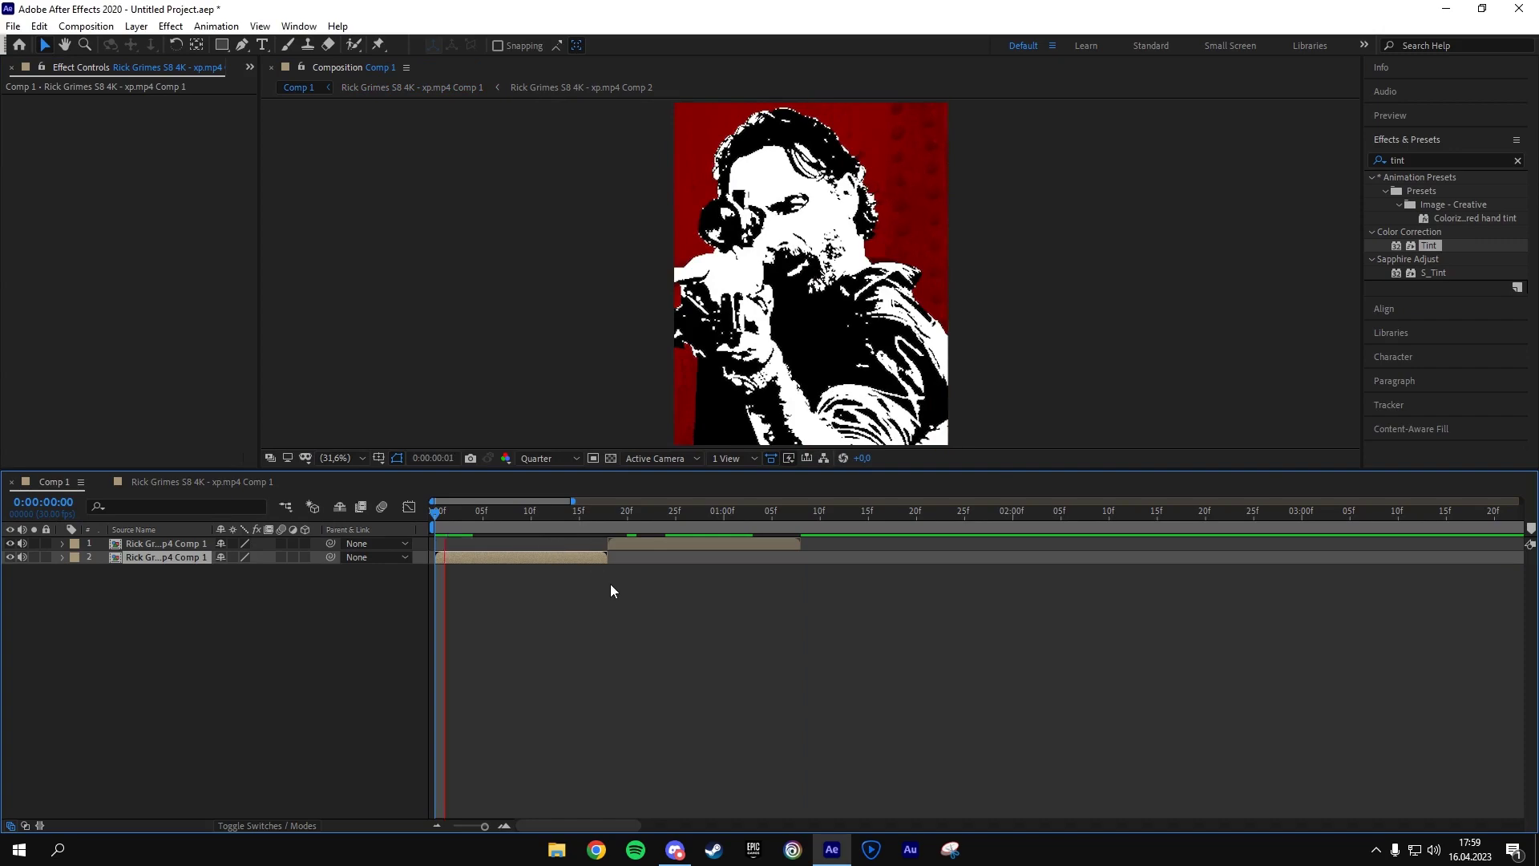
- Go to frame 0:00:00:18 in Comp 1, where the second clip starts, and open that clip's pre-composition
drag(406, 532, 609, 547)
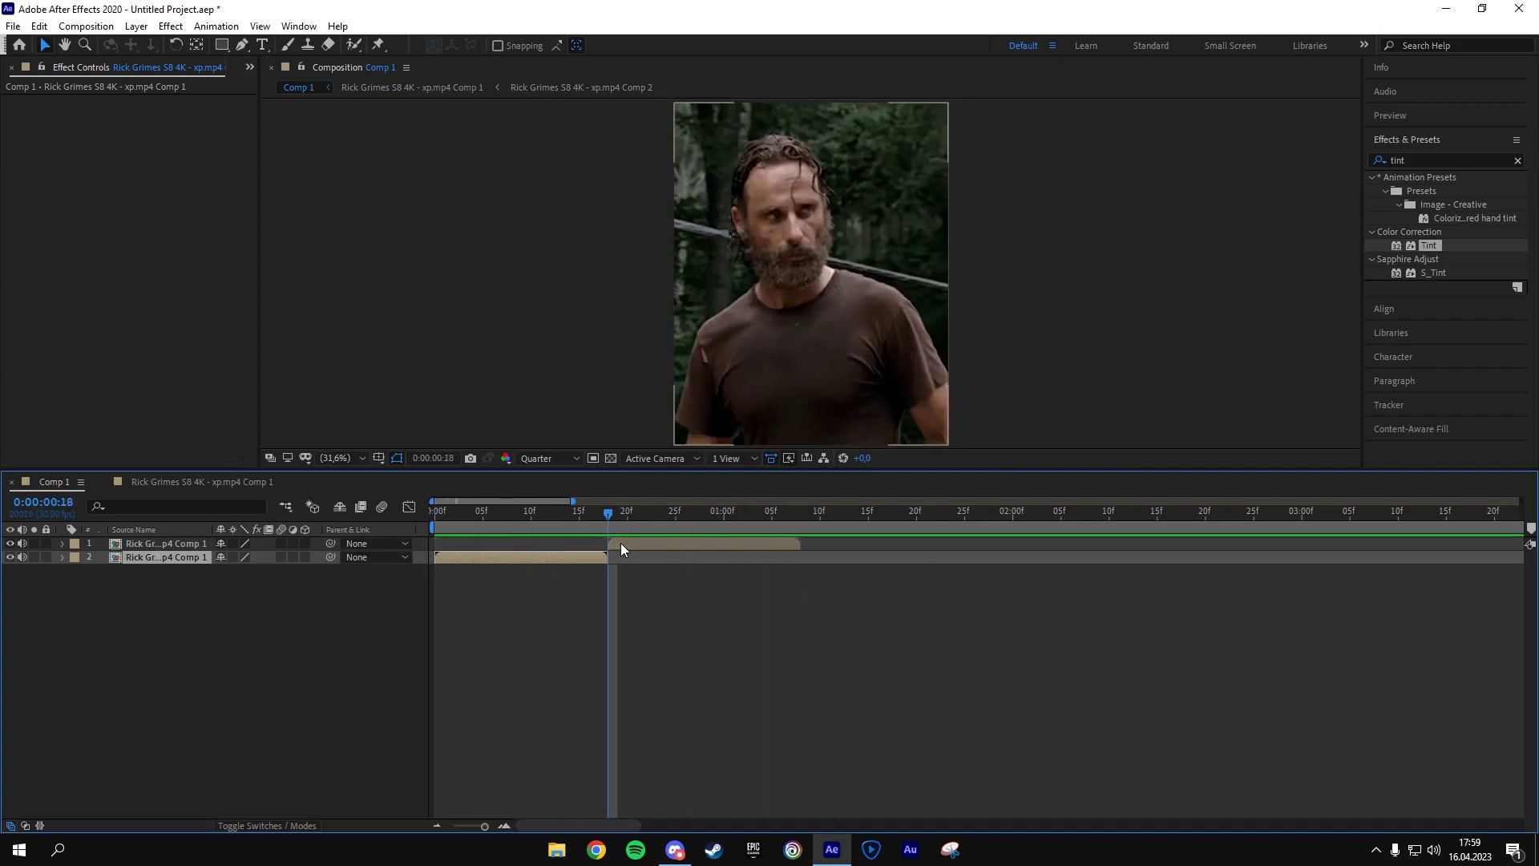
click(621, 542)
click(11, 68)
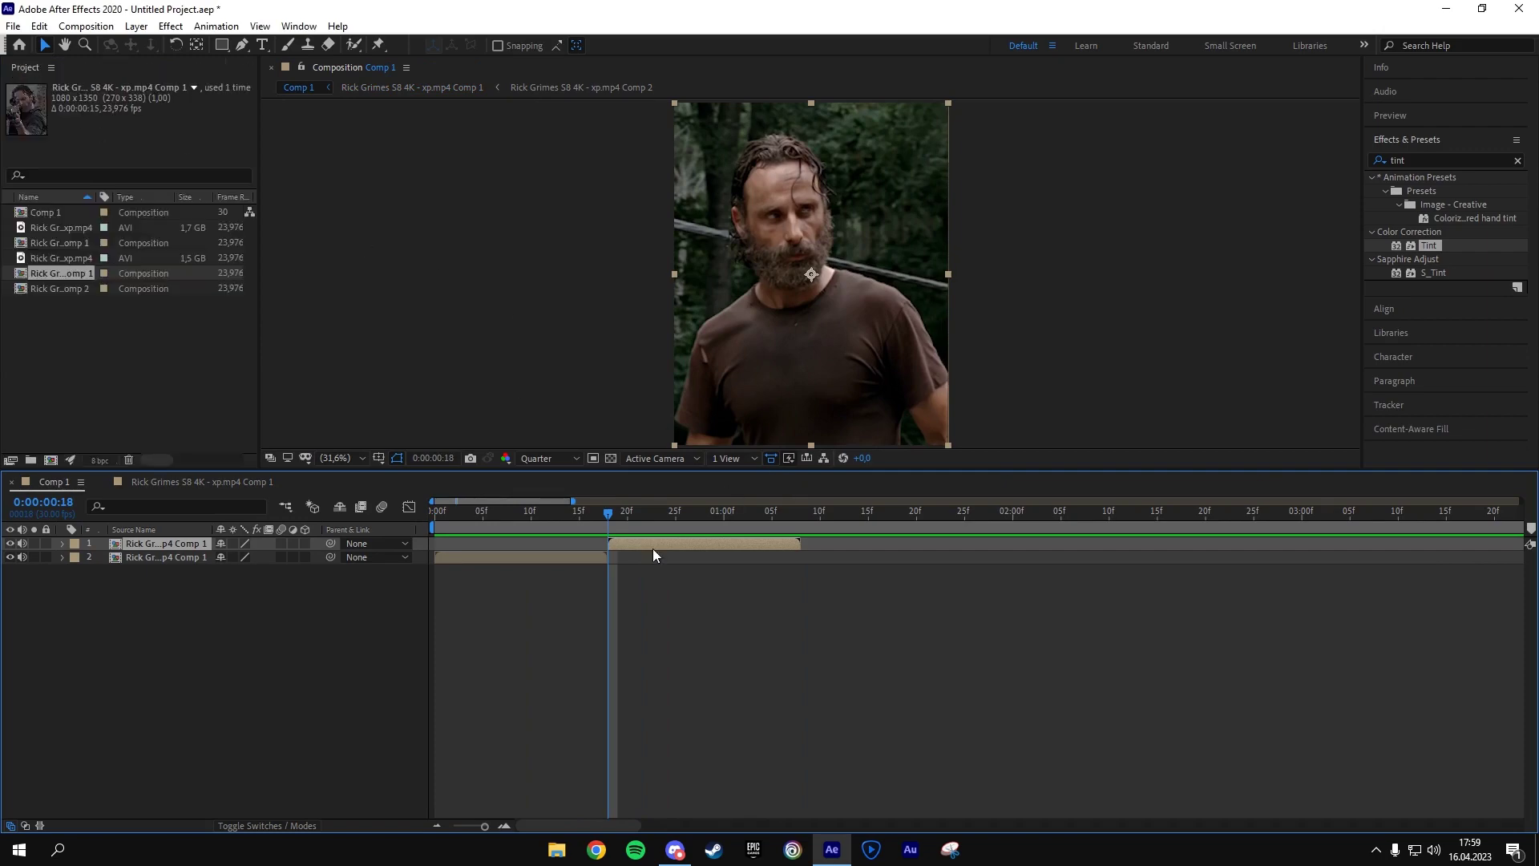
double_click(653, 546)
click(55, 482)
click(104, 482)
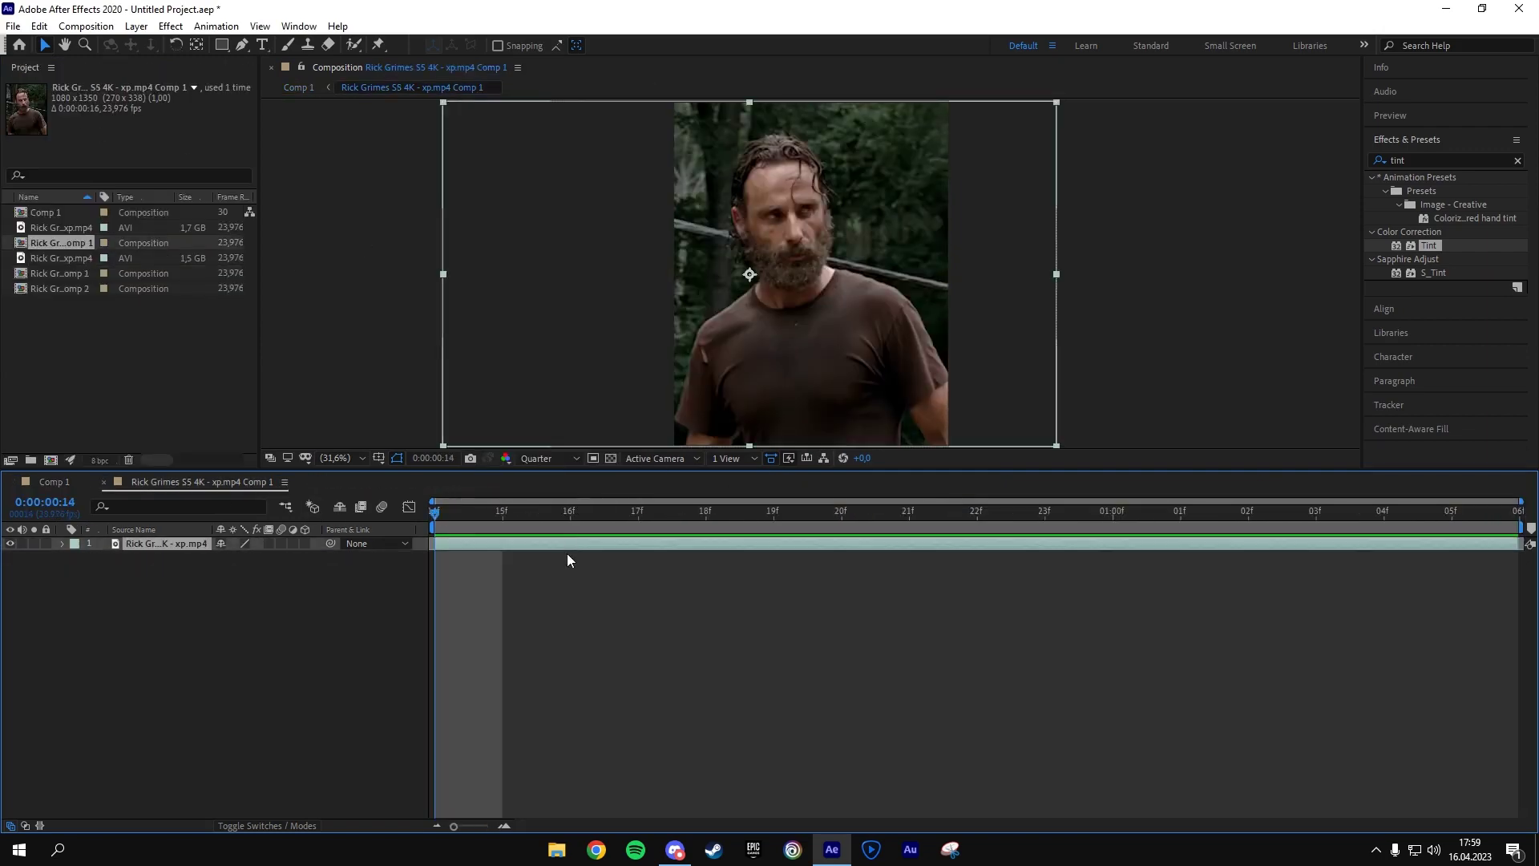
- Pre-compose the second clip's footage layer inside its composition and duplicate the resulting layer
key(ctrl+shift+c)
click(699, 433)
click(809, 528)
key(ctrl+d)
- Select the man with Roto Brush on the upper layer's first frame, subtract the gap beside his arm, and propagate the selection
click(354, 46)
double_click(653, 544)
drag(790, 161, 810, 353)
drag(733, 176, 722, 265)
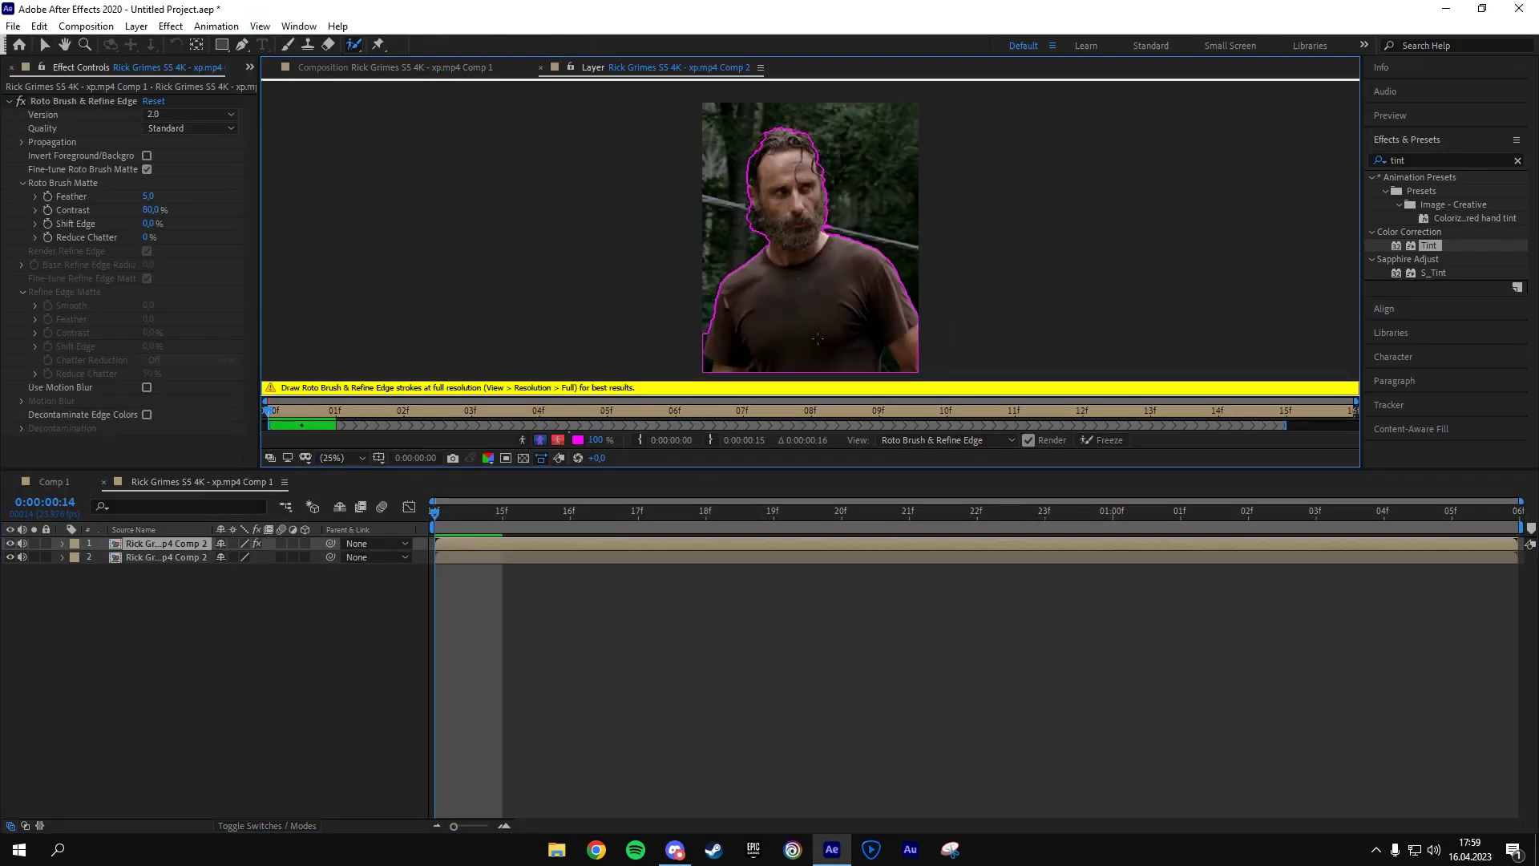
drag(888, 361, 891, 366)
scroll(761, 152, up, 2)
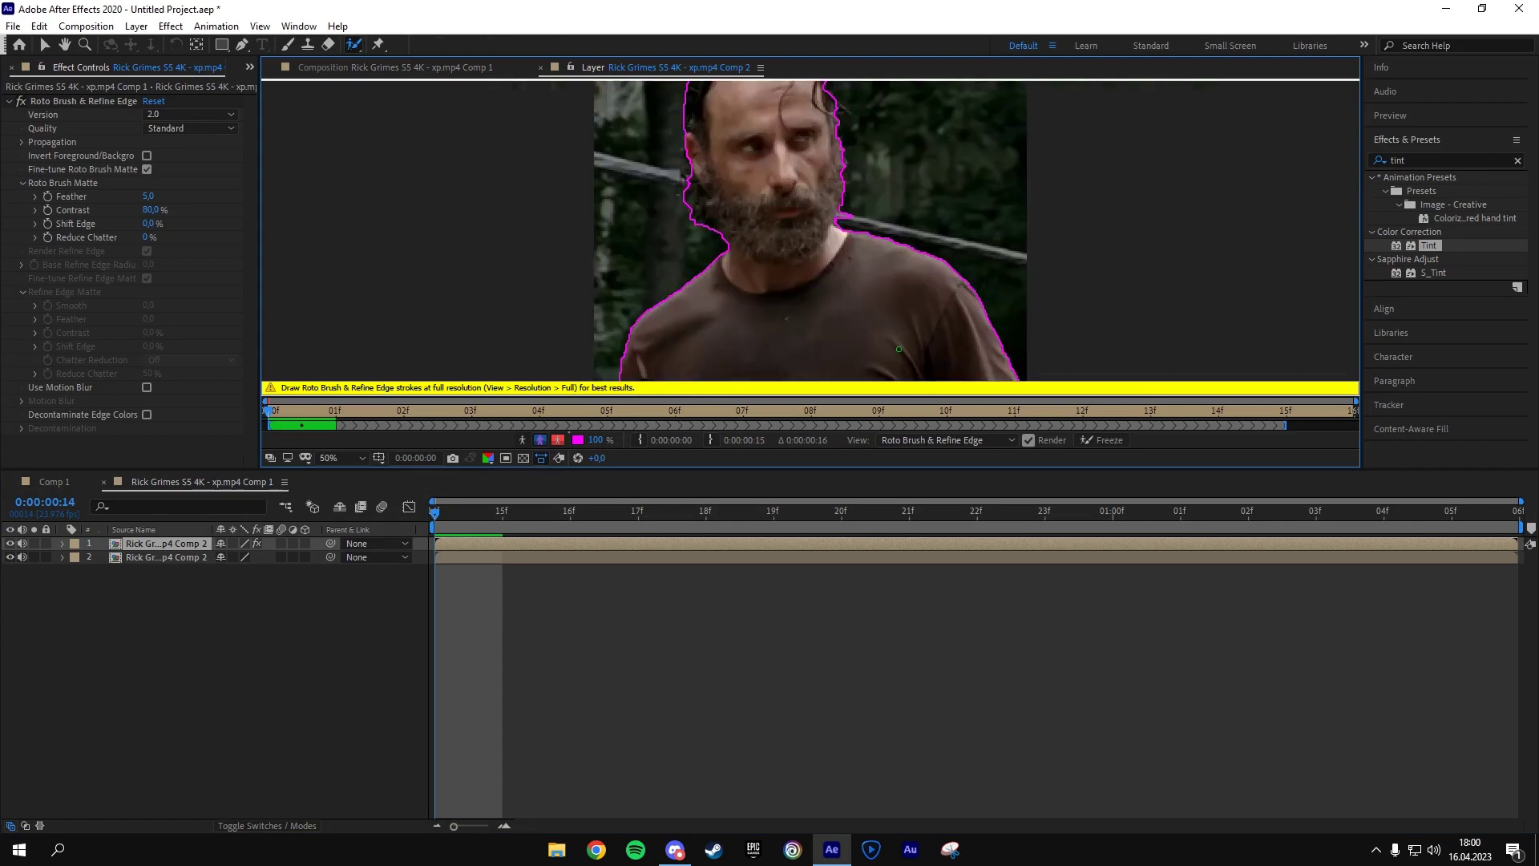
scroll(739, 153, down, 2)
key(space)
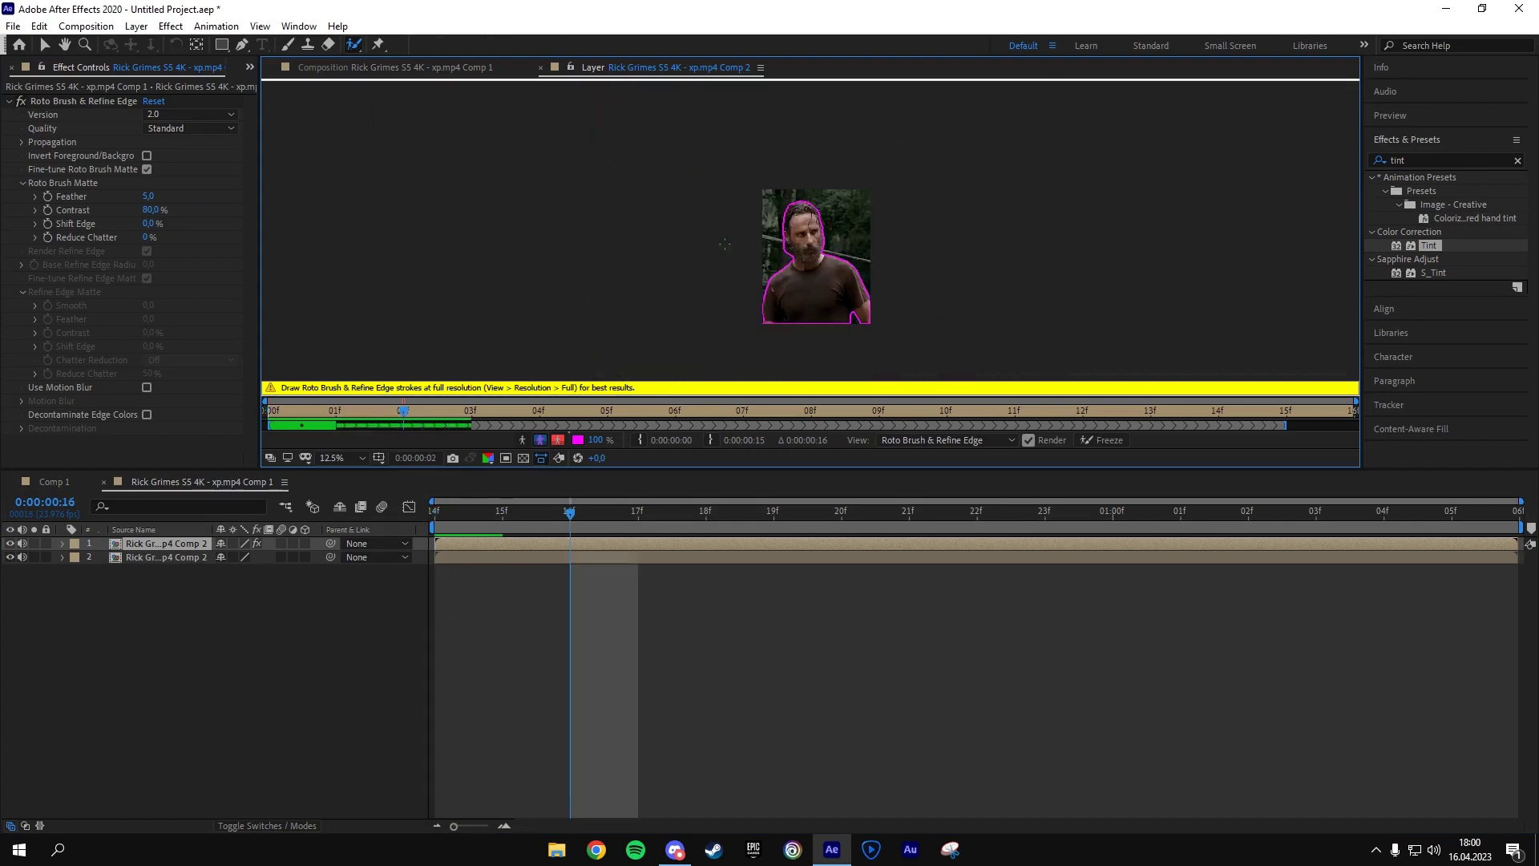
- Find the CC Threshold effect and apply it to the second clip's rotoscoped upper layer
click(1370, 160)
text(cc th)
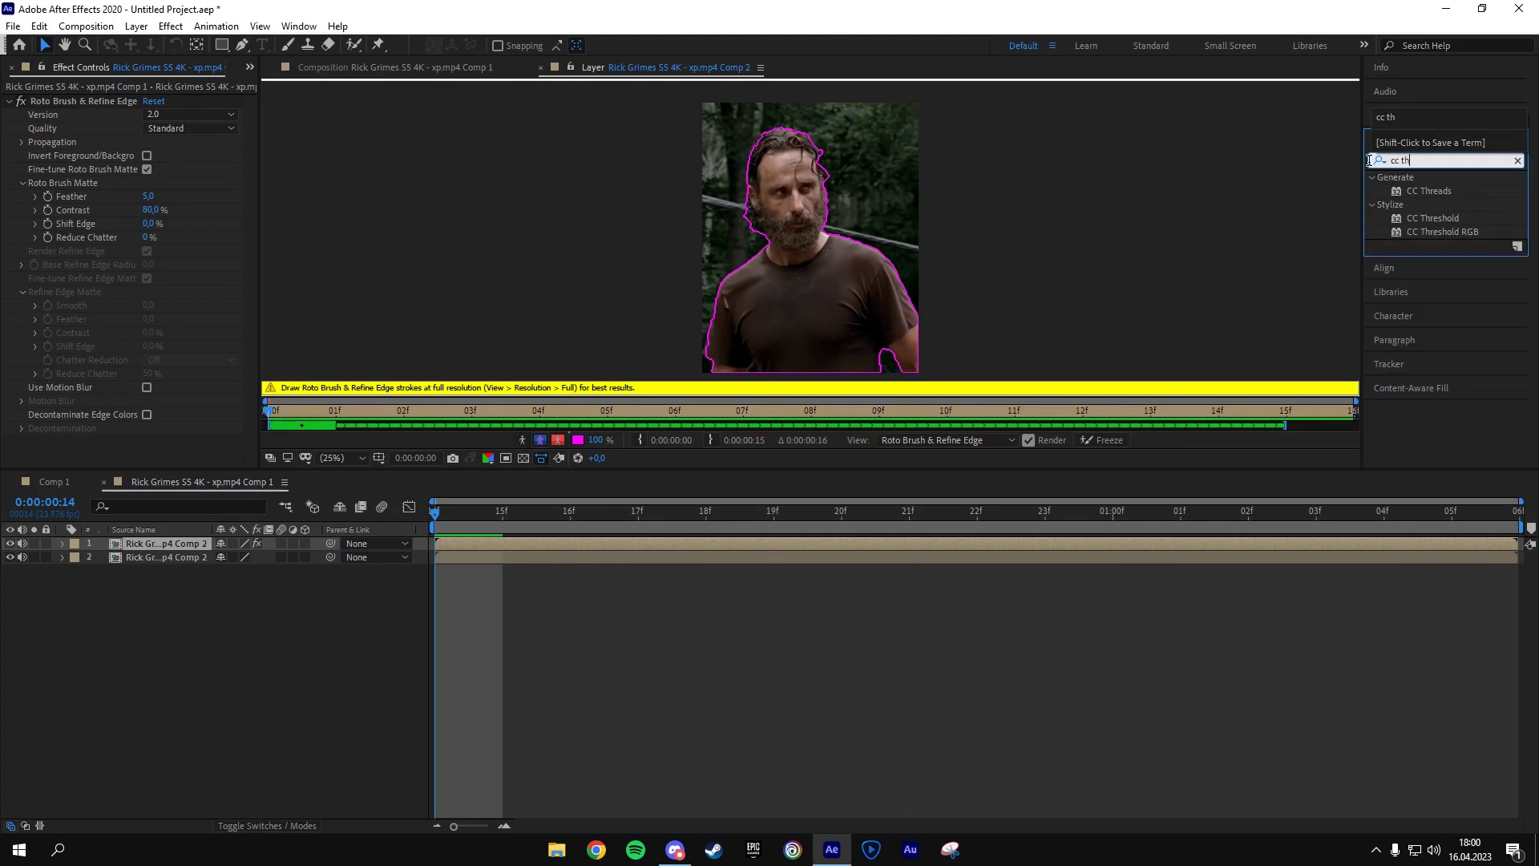
drag(1432, 218, 442, 544)
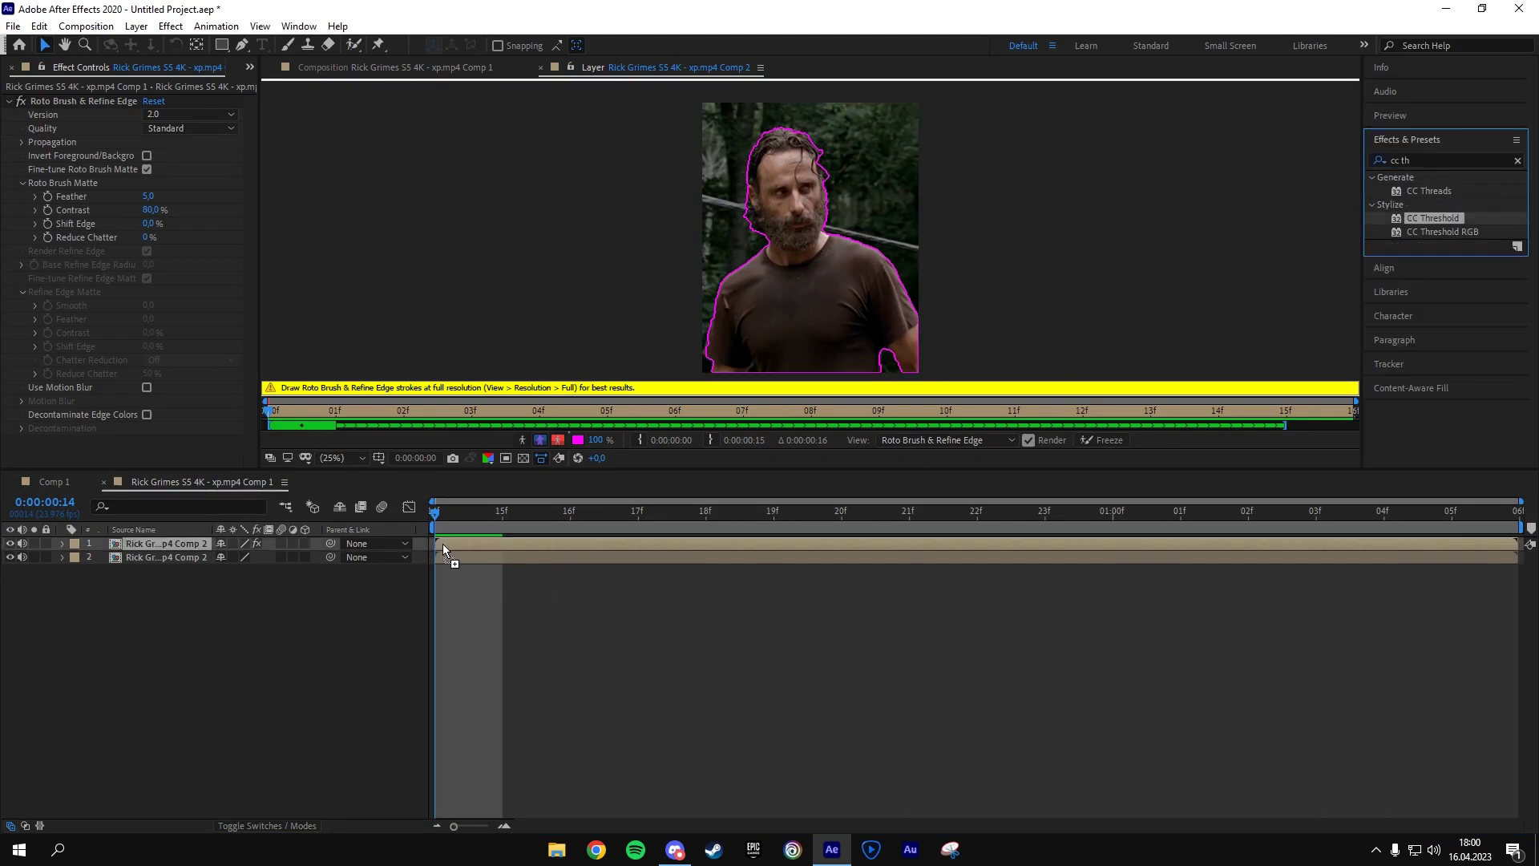
- Try Threshold values of 55, 35, 50 and 66 on the CC Threshold effect, and settle on 55
click(152, 419)
text(55)
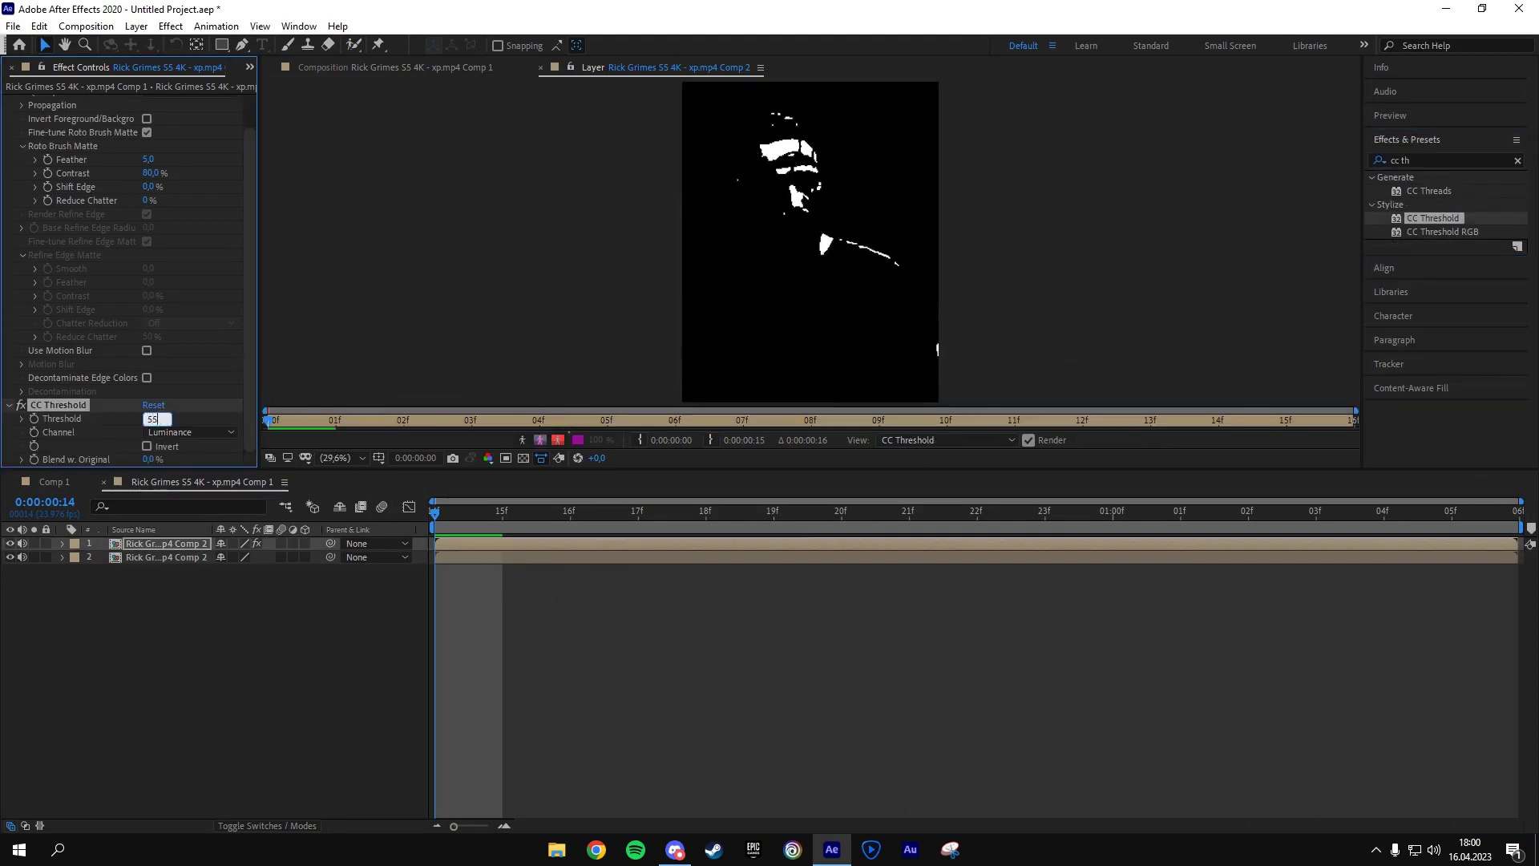
key(Return)
click(152, 418)
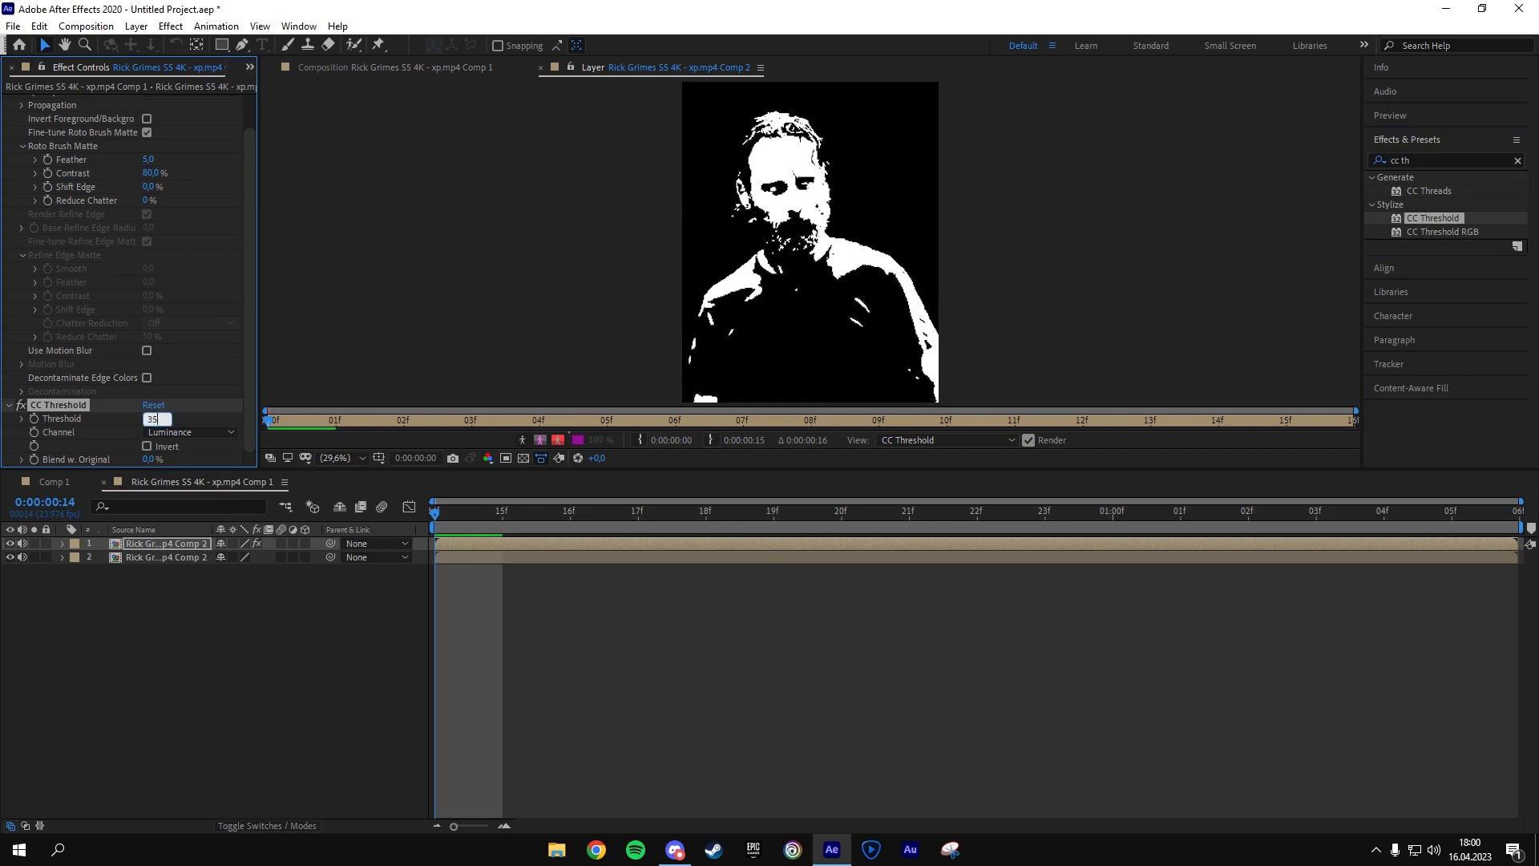
key(Return)
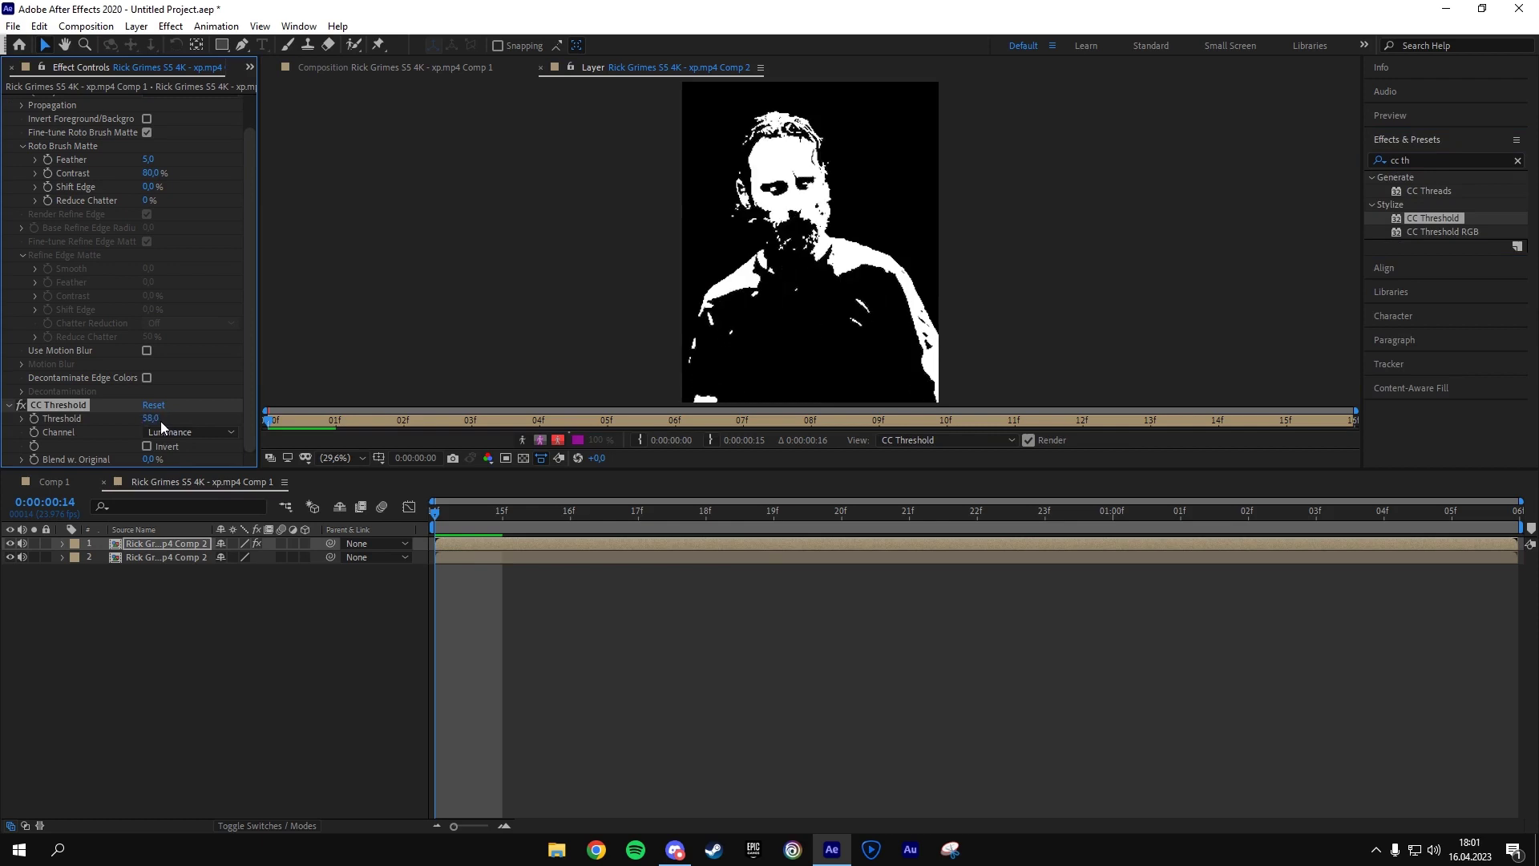
click(161, 421)
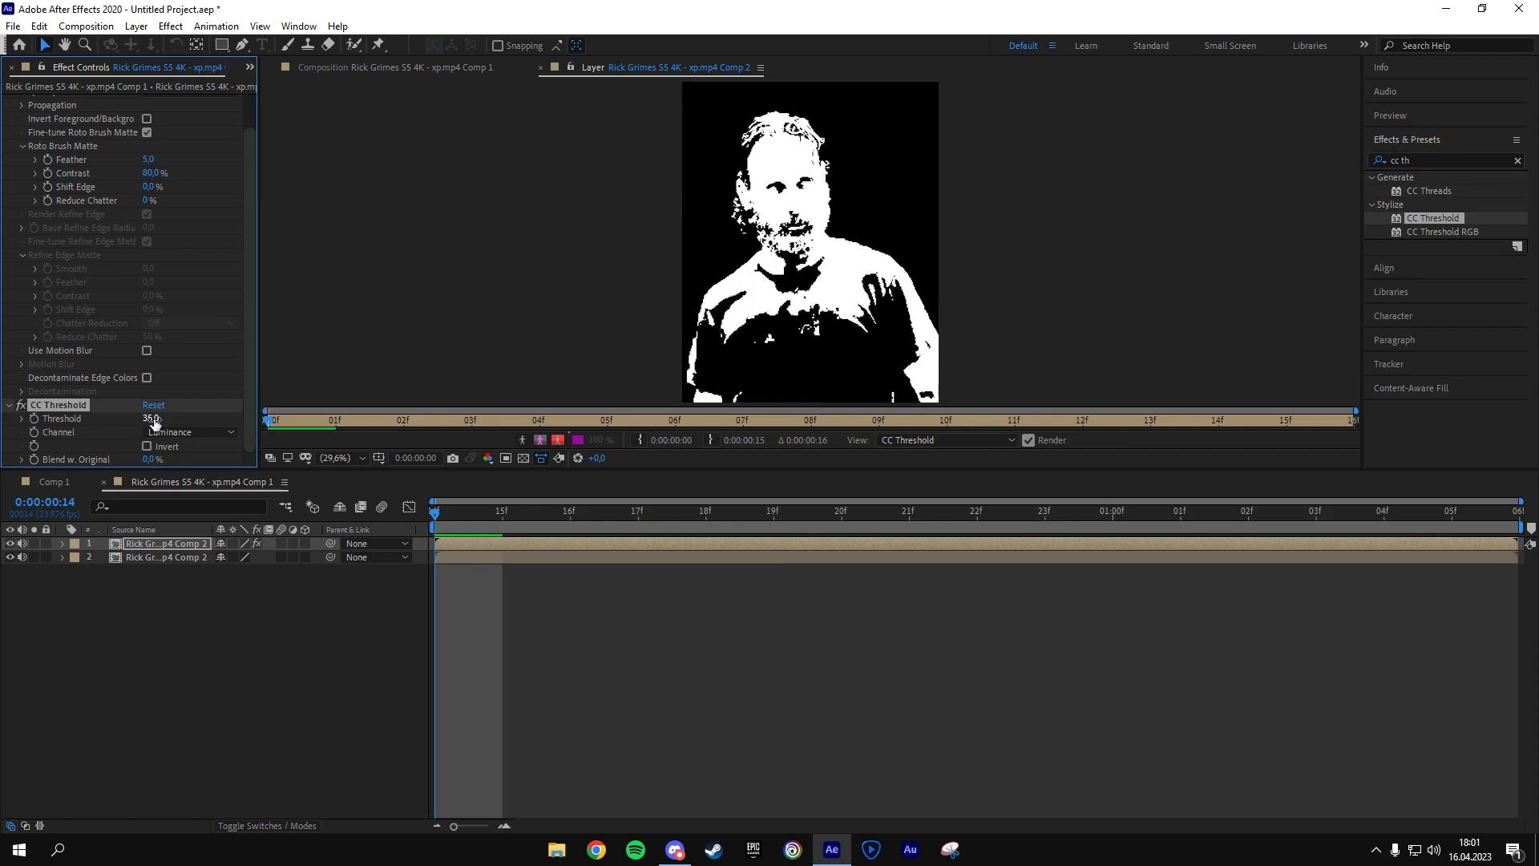
key(Return)
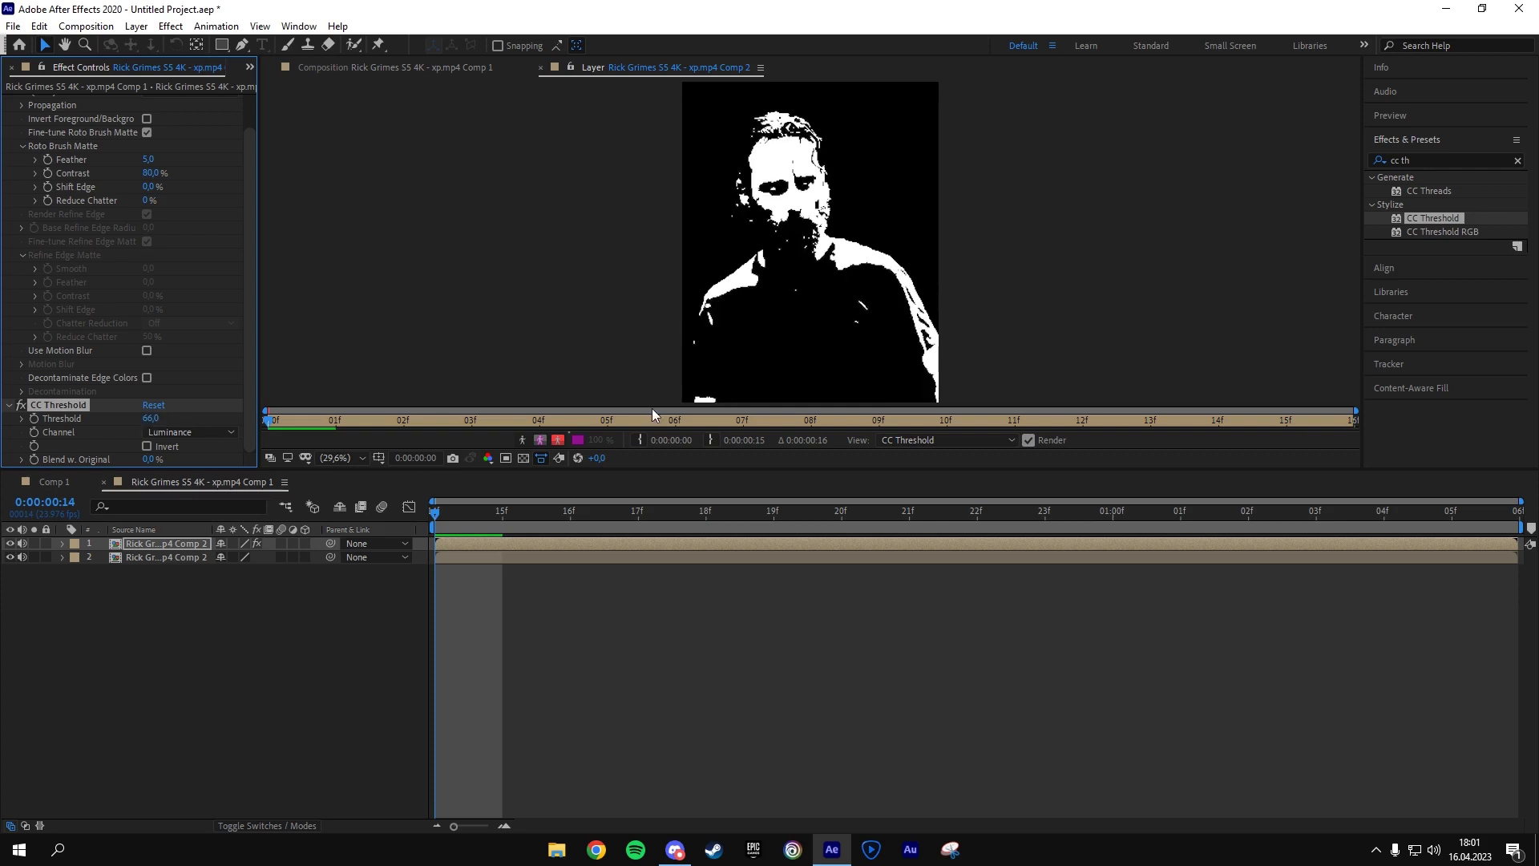
click(1429, 161)
key(BackSpace)
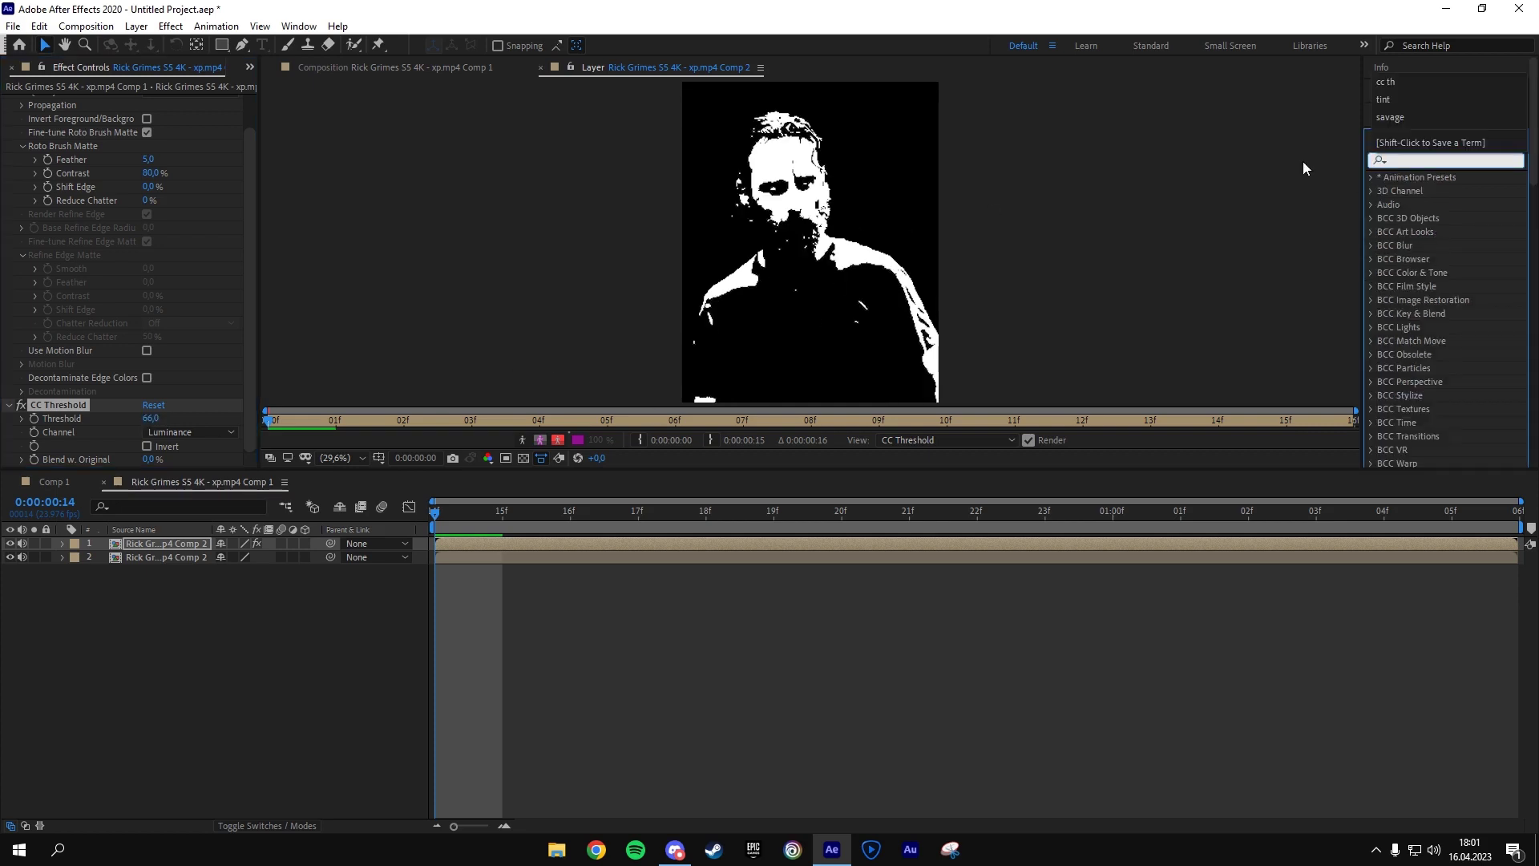
click(152, 419)
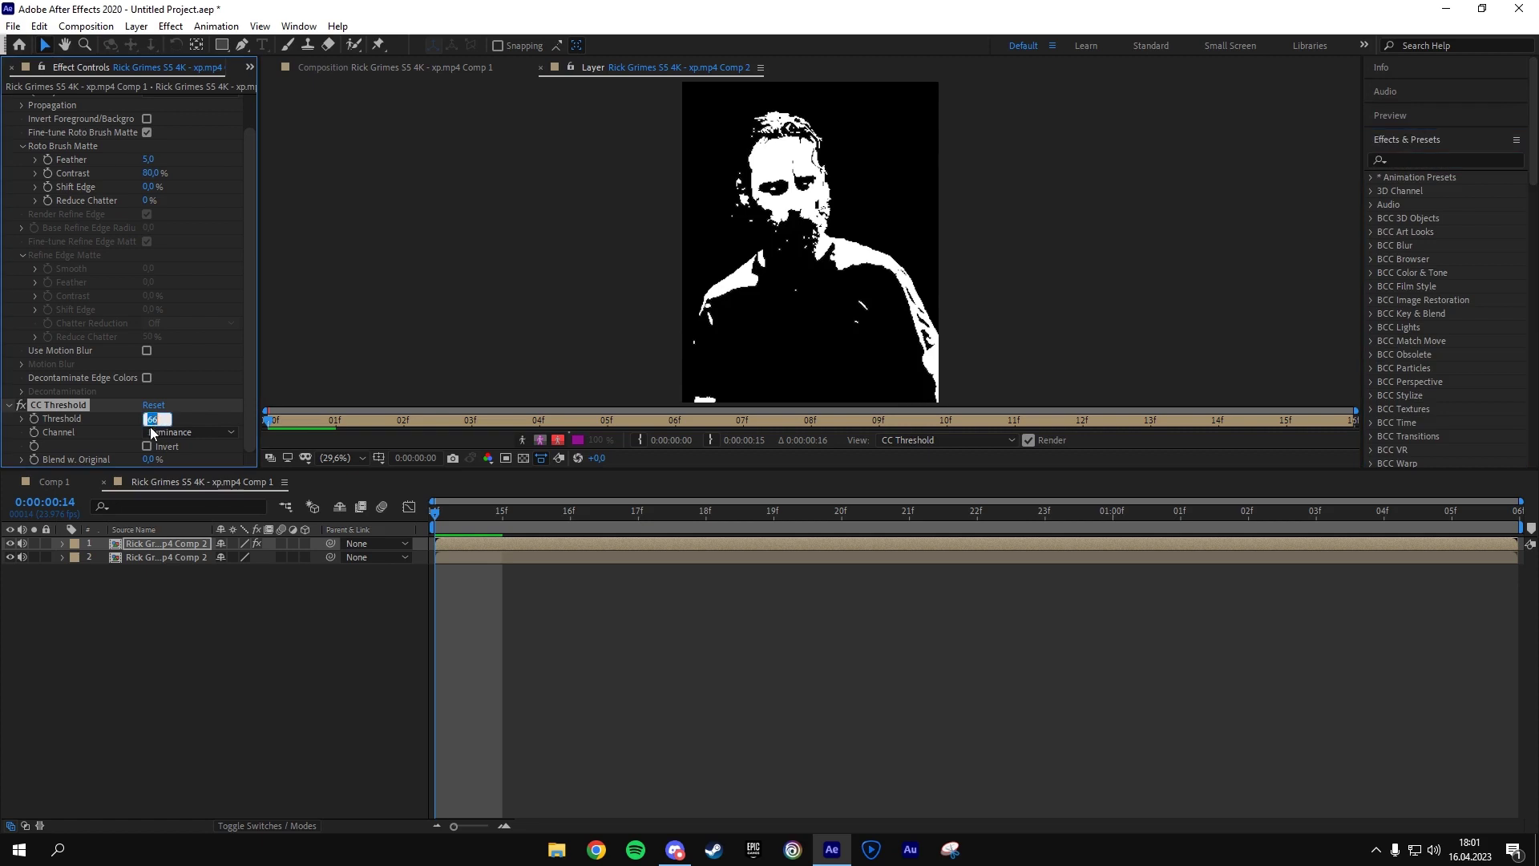
text(55)
key(Return)
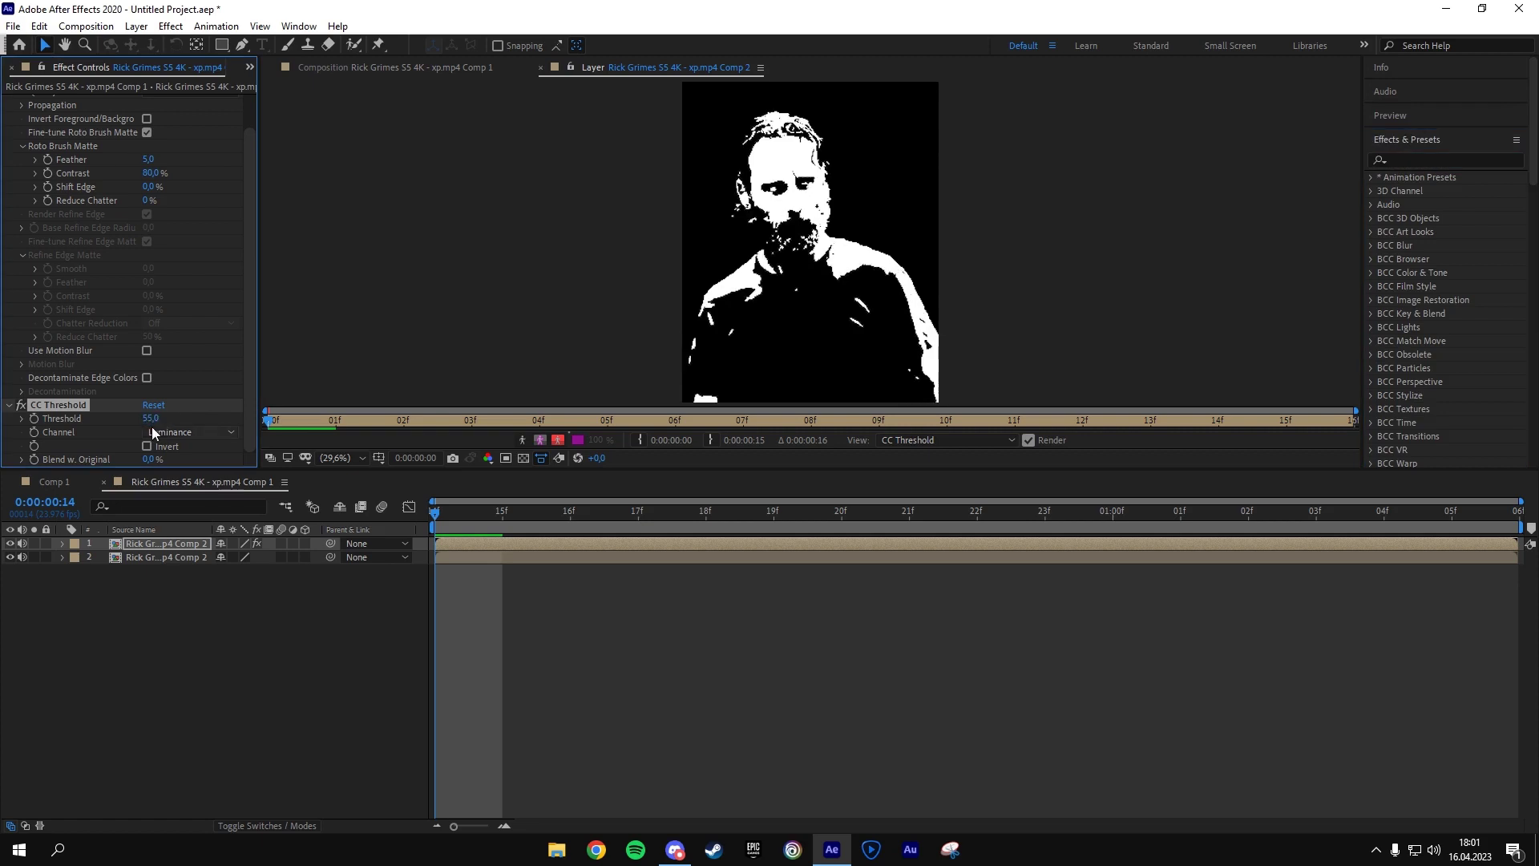
- Apply the Tint effect to the second clip's lower layer and close the layer view to show the pre-composition
click(1423, 158)
text(tint)
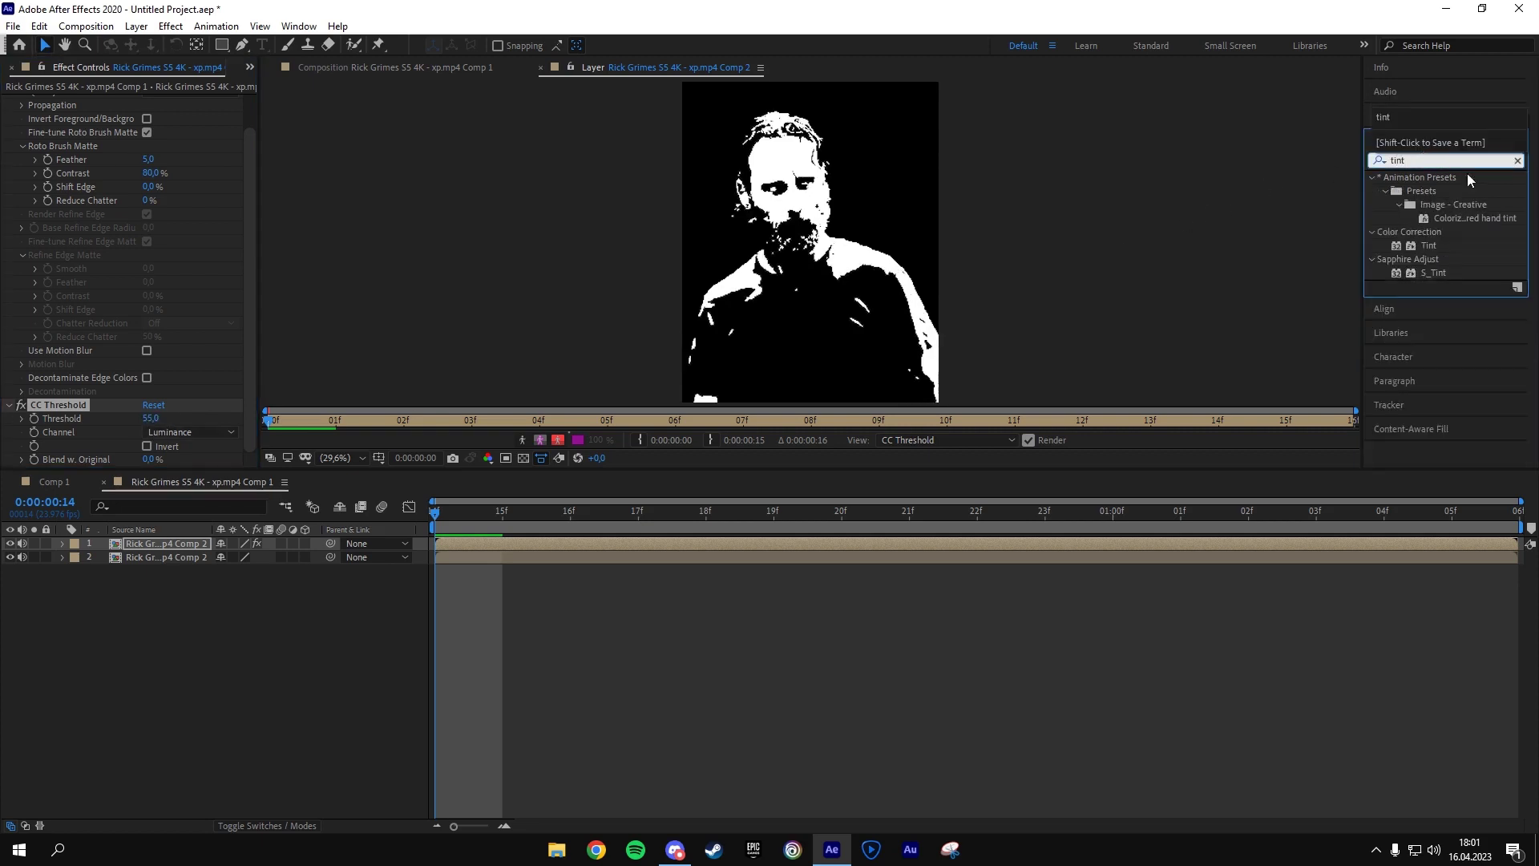
drag(1429, 245, 418, 558)
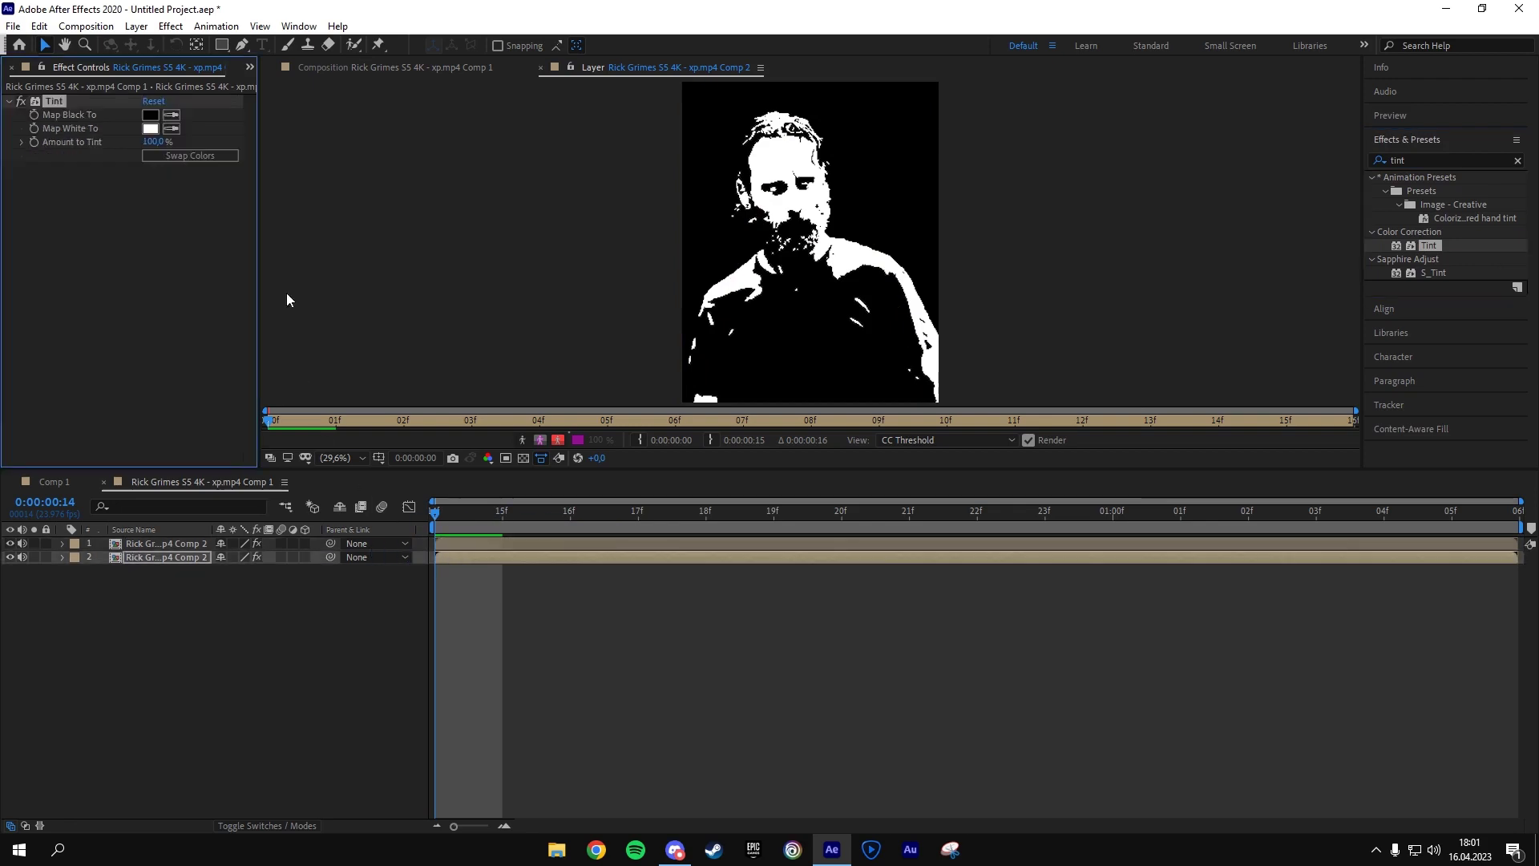
click(541, 69)
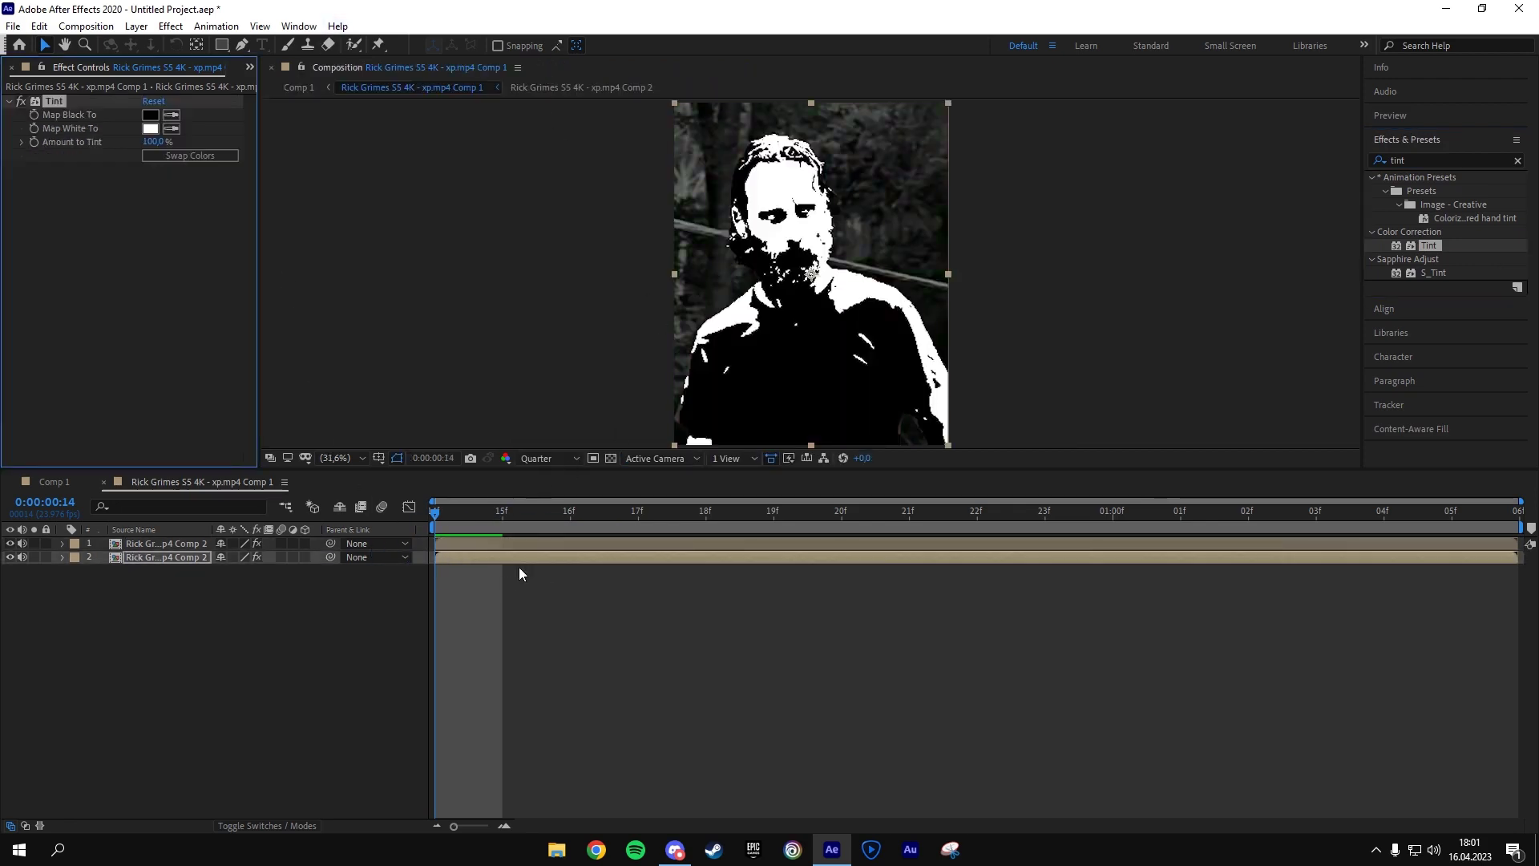
click(151, 116)
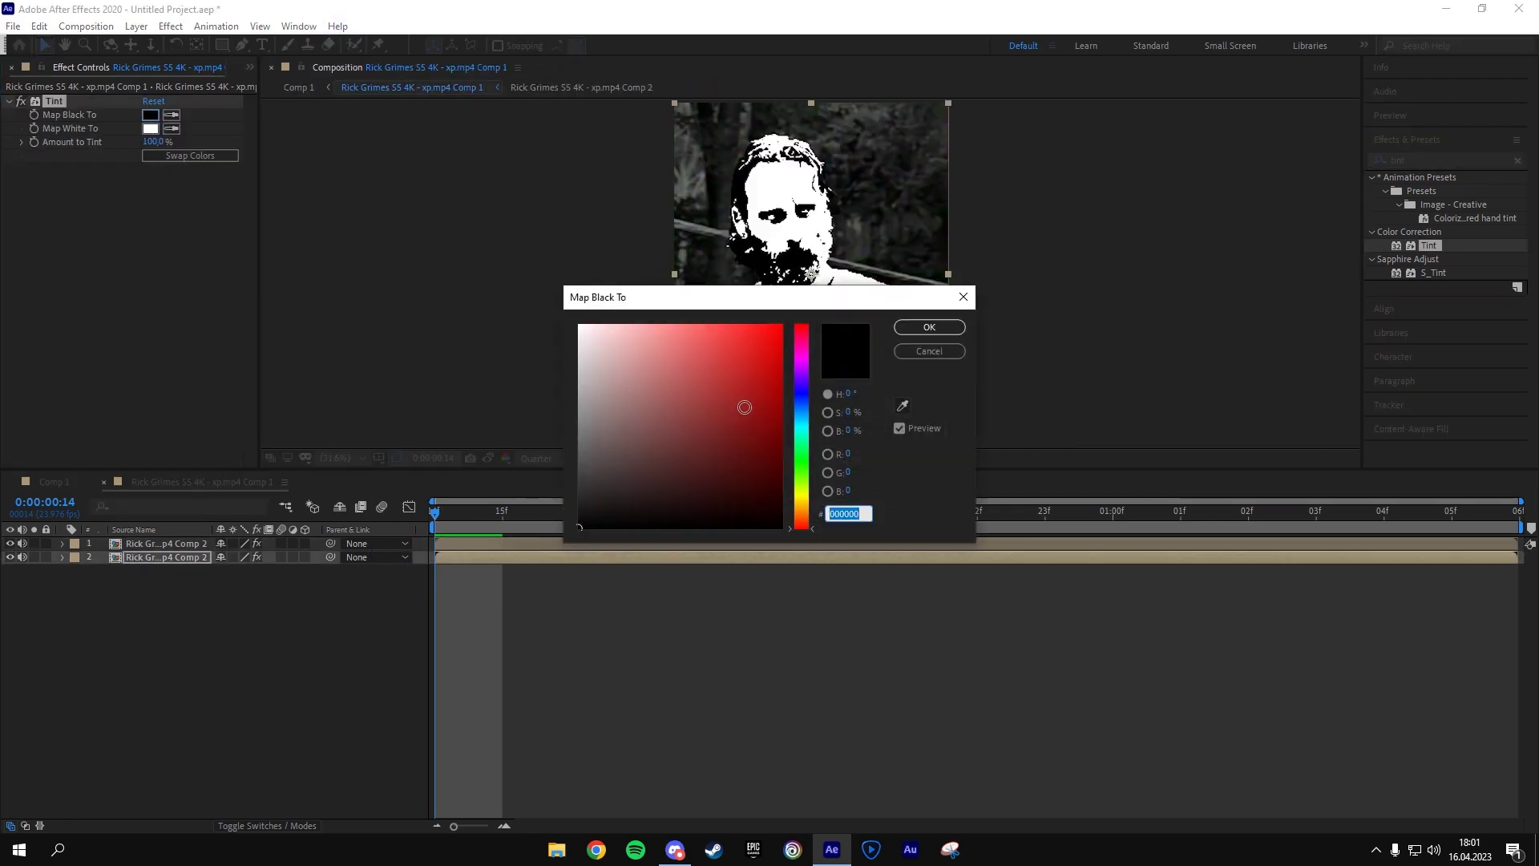
drag(738, 406, 482, 552)
click(931, 351)
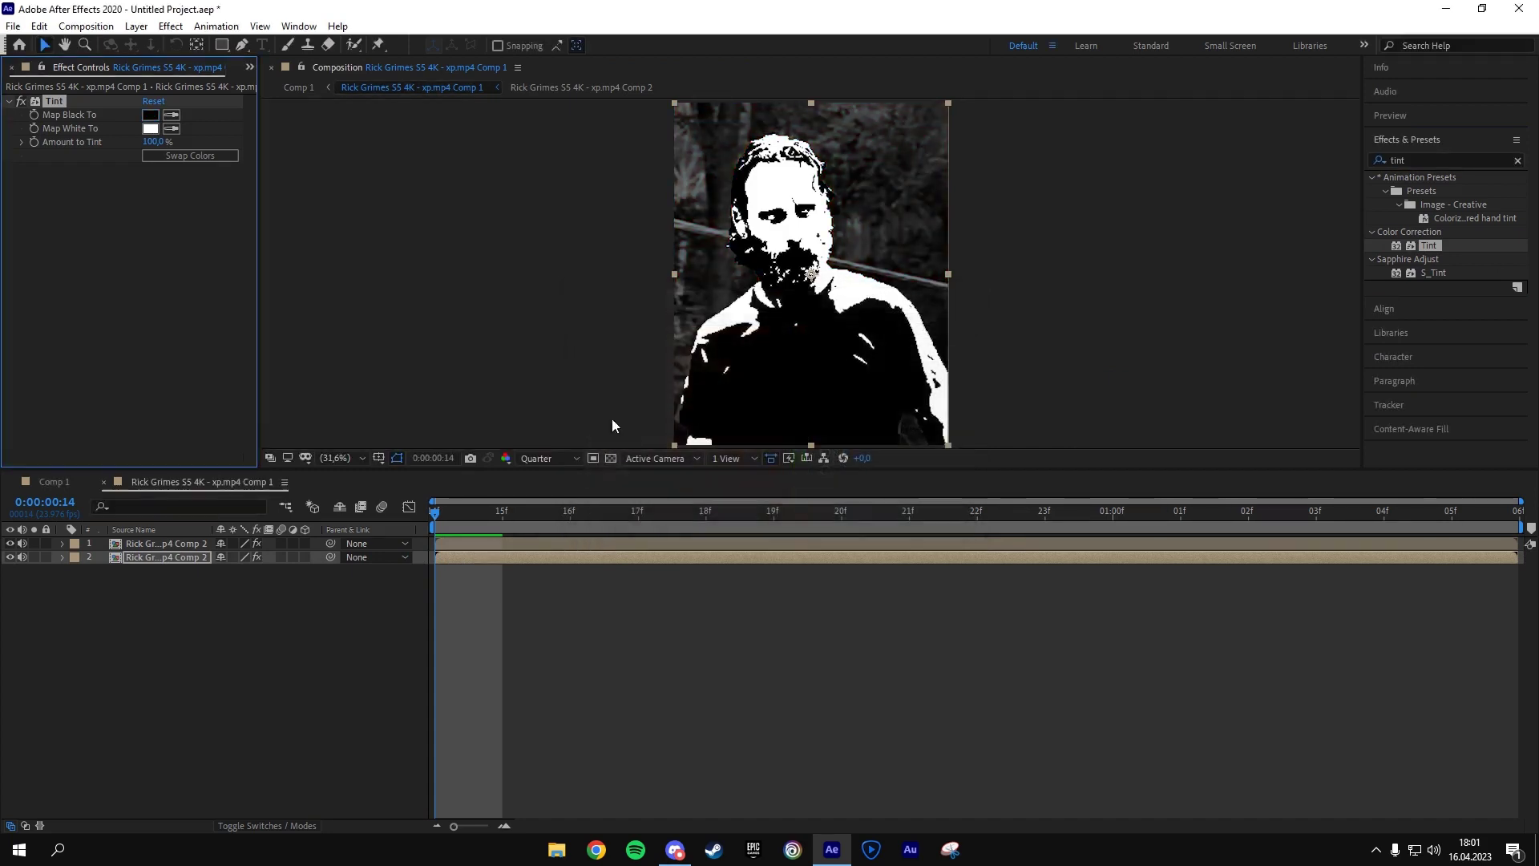
- Map the Tint effect's black to dark green 072900 and its white to bright green
click(150, 116)
mouse_move(791, 485)
mouse_down()
mouse_move(782, 369)
mouse_move(831, 453)
mouse_move(802, 337)
mouse_move(821, 543)
mouse_move(818, 477)
mouse_move(785, 465)
mouse_move(799, 492)
mouse_up()
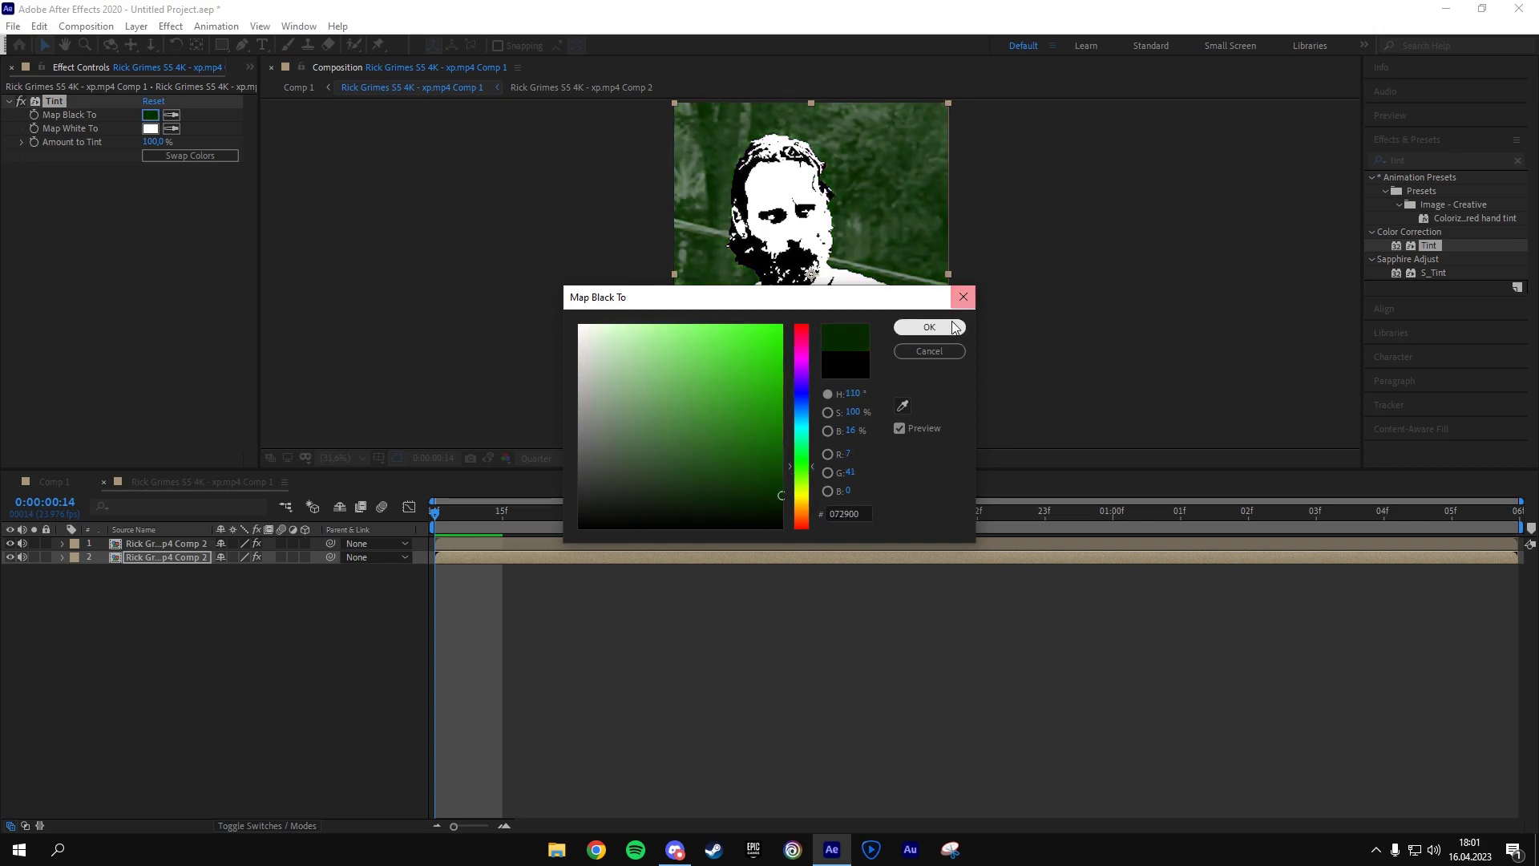
click(930, 327)
click(150, 128)
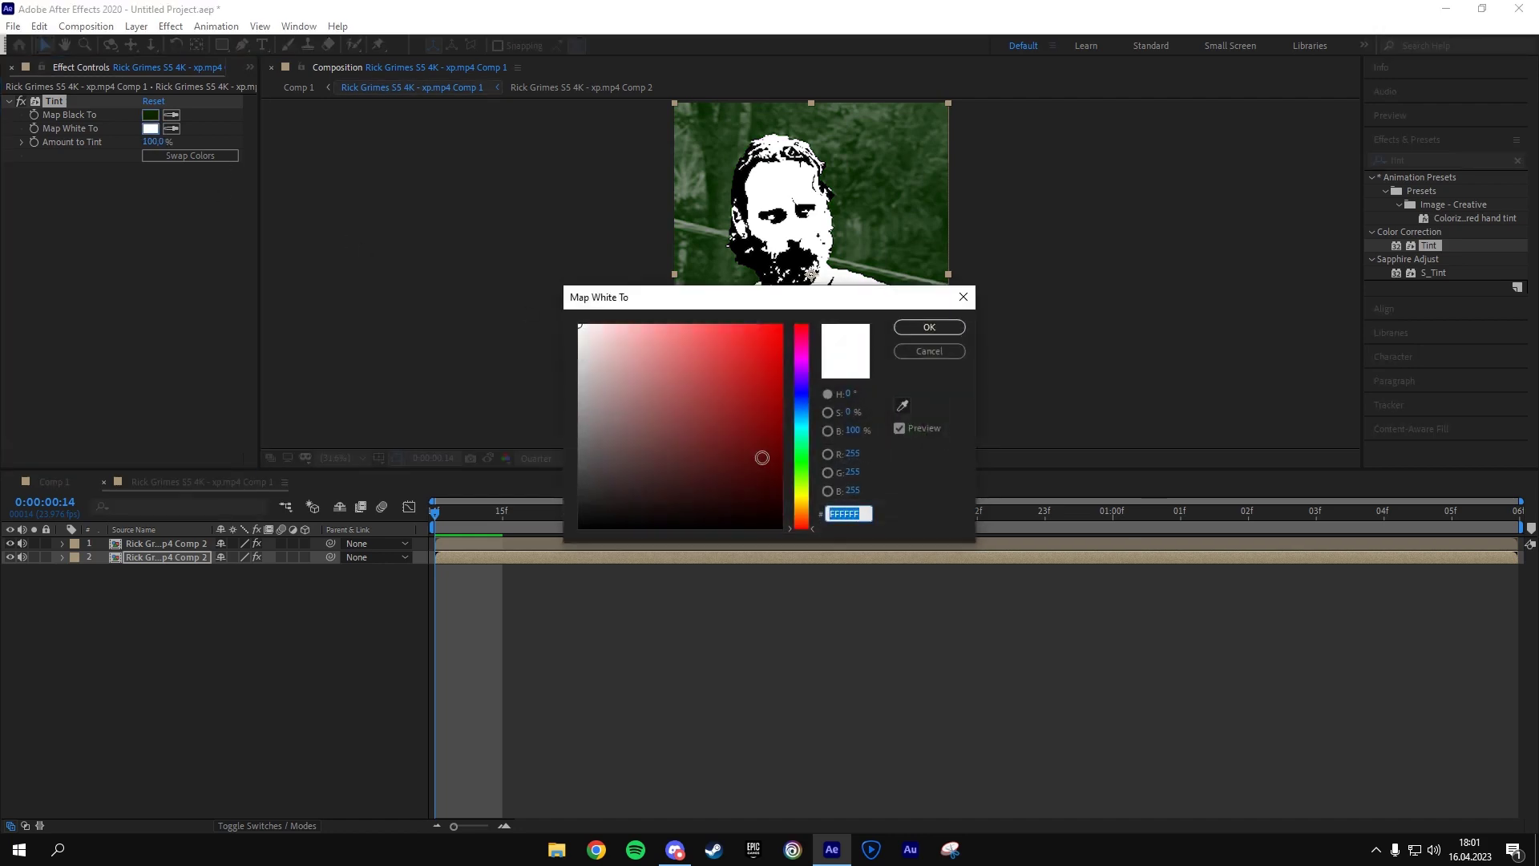
drag(805, 475, 785, 322)
mouse_move(809, 487)
mouse_down()
mouse_move(810, 451)
mouse_move(810, 464)
mouse_up()
click(929, 327)
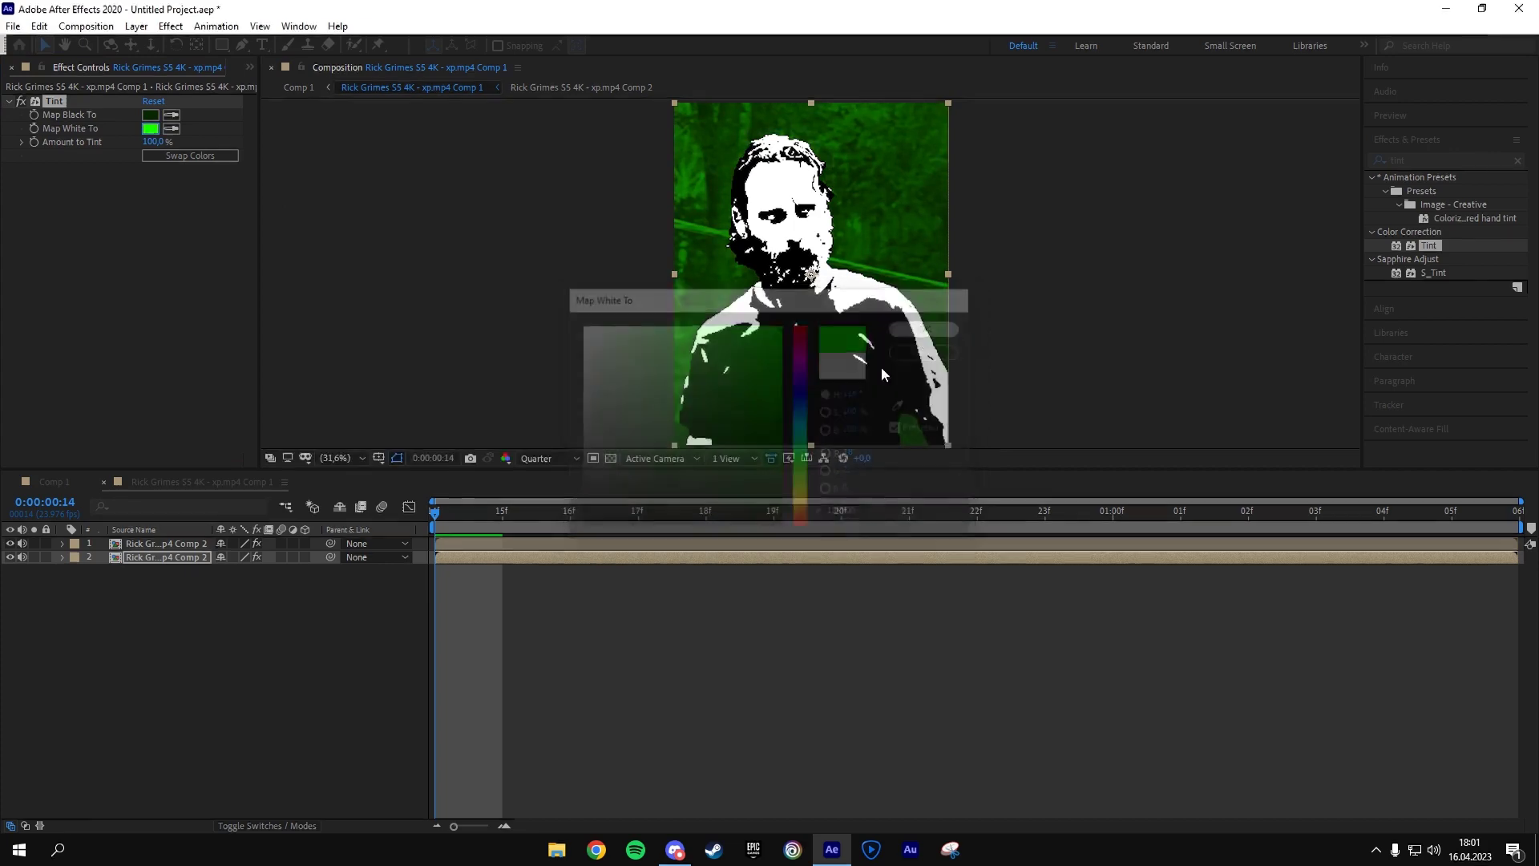
- Play Comp 1 from the beginning to review both tinted clips
click(45, 485)
drag(609, 511, 406, 558)
key(space)
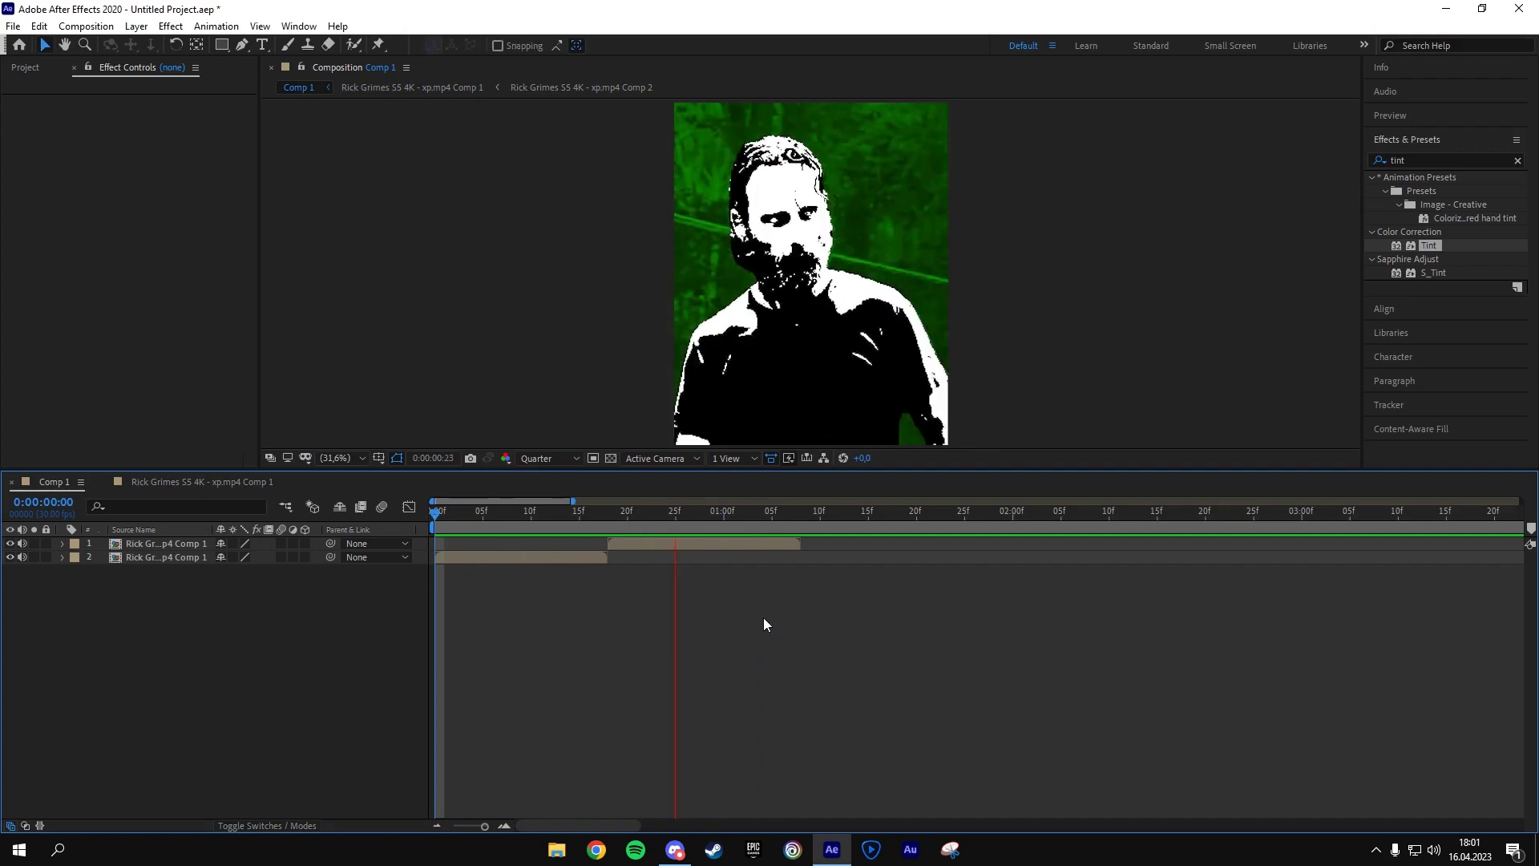
- Extend the second clip's Roto Brush selection to its last frame, adding the top of the man's hair, and close the layer view
drag(786, 518, 793, 508)
click(800, 542)
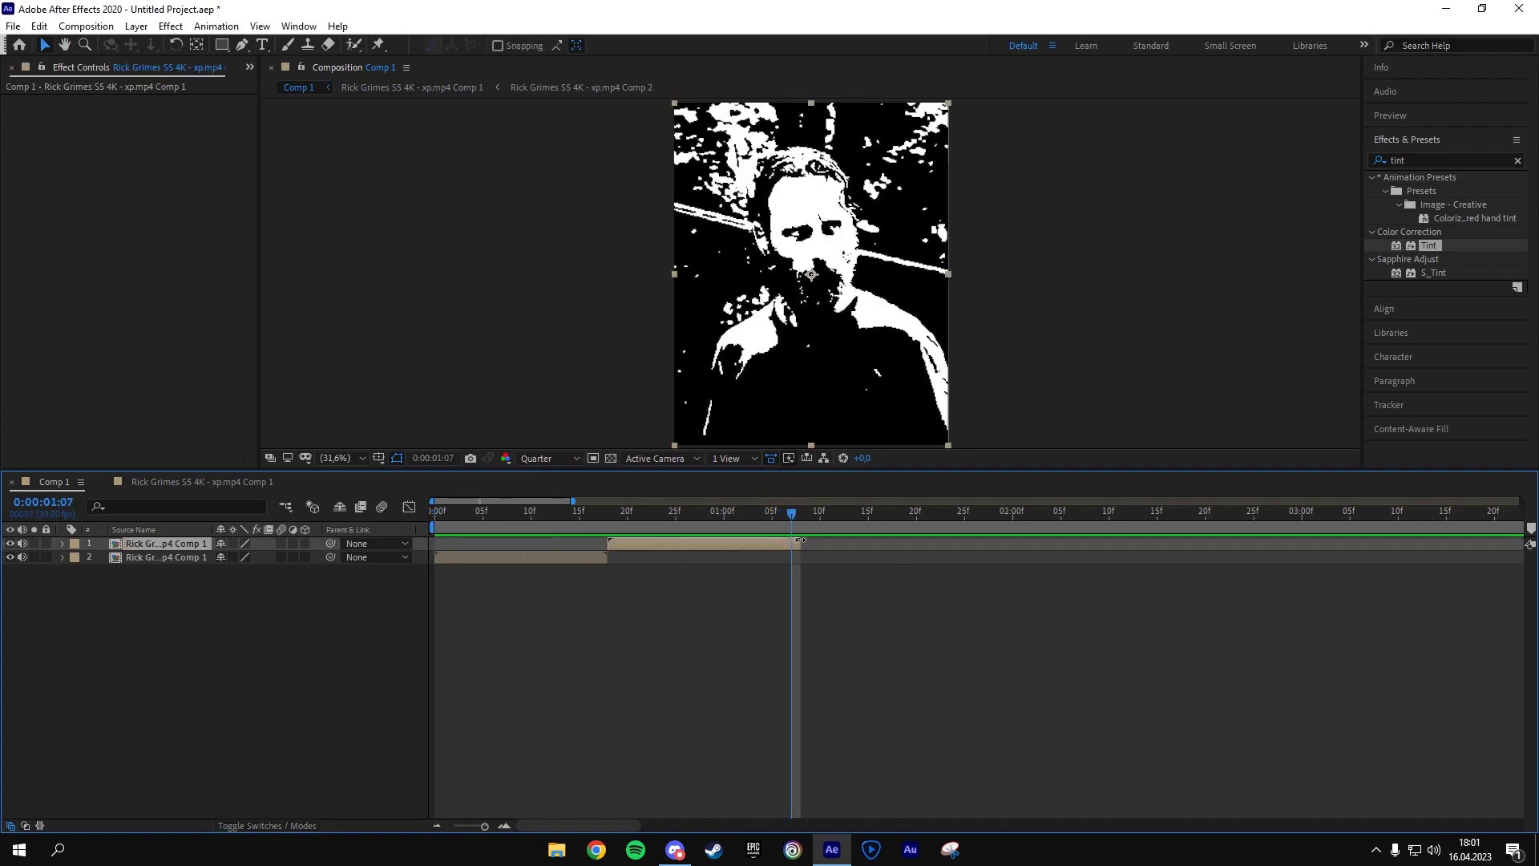
double_click(787, 547)
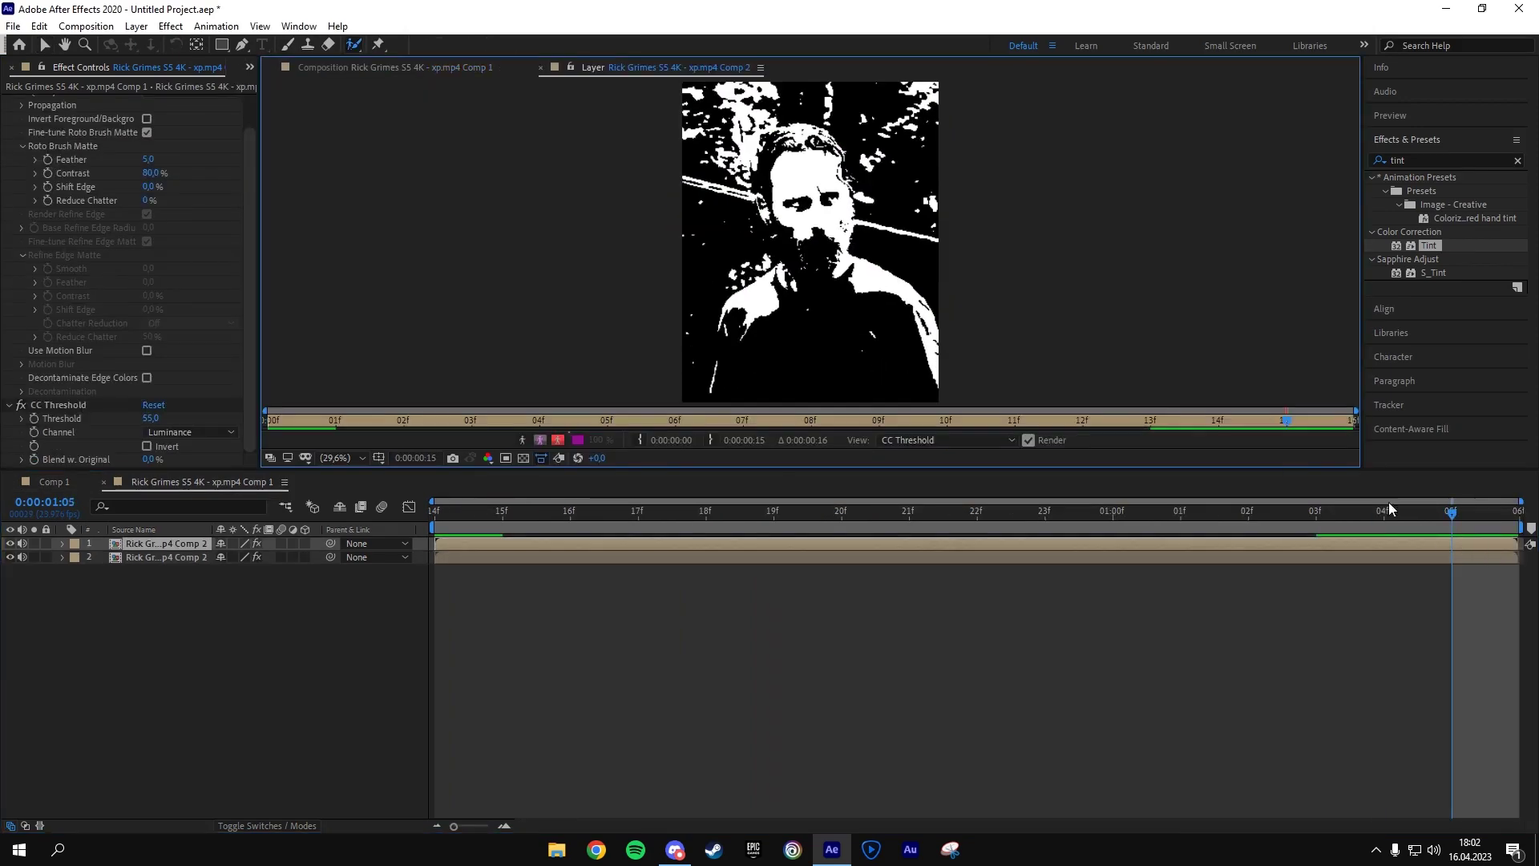
mouse_move(1452, 513)
mouse_down()
mouse_move(1403, 522)
mouse_move(1449, 517)
mouse_up()
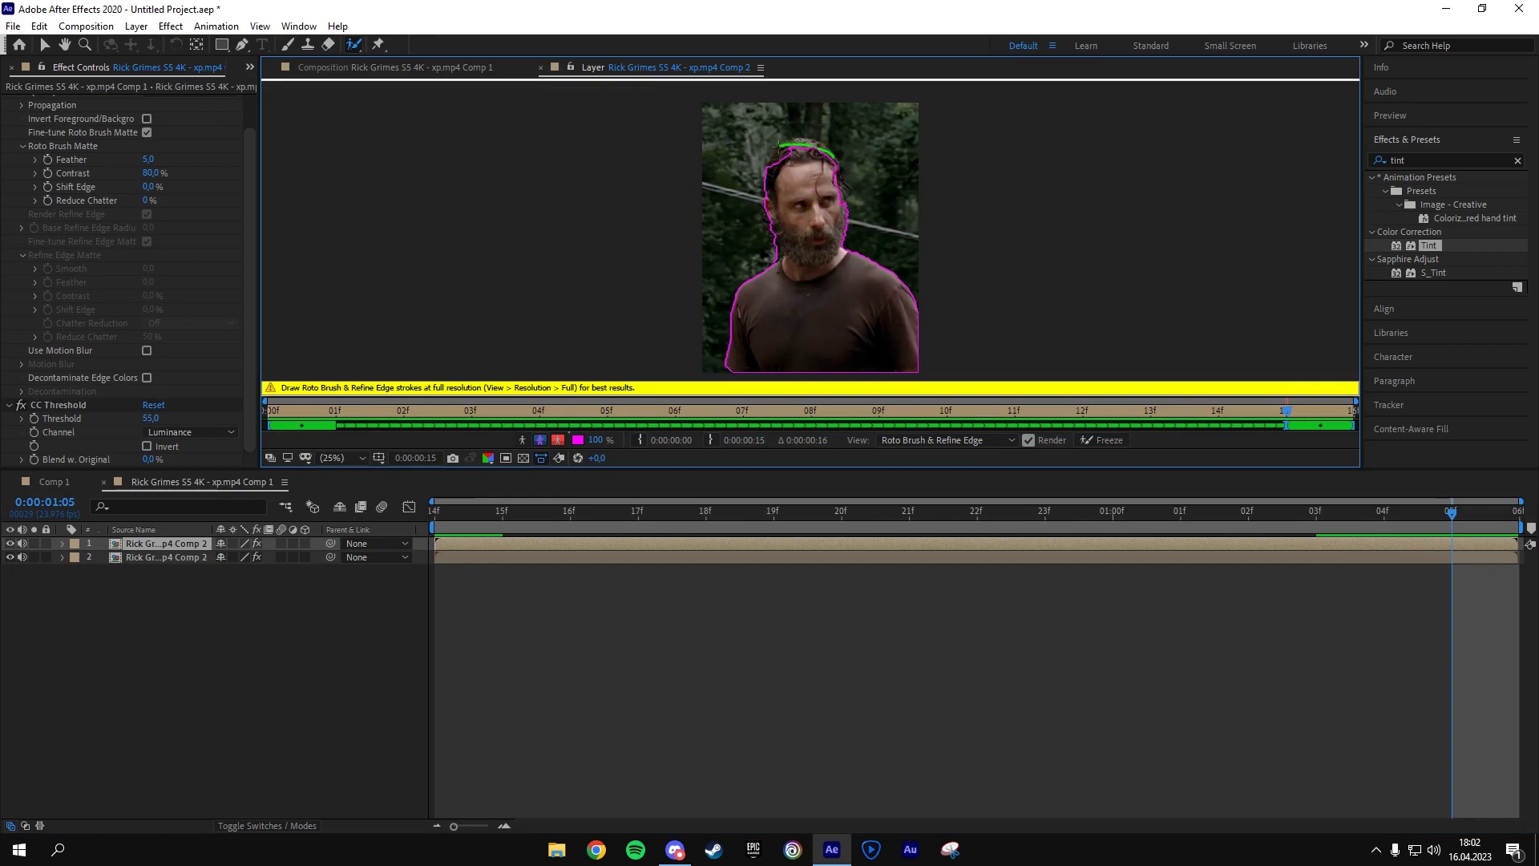
scroll(812, 198, up, 2)
scroll(813, 200, down, 3)
click(540, 67)
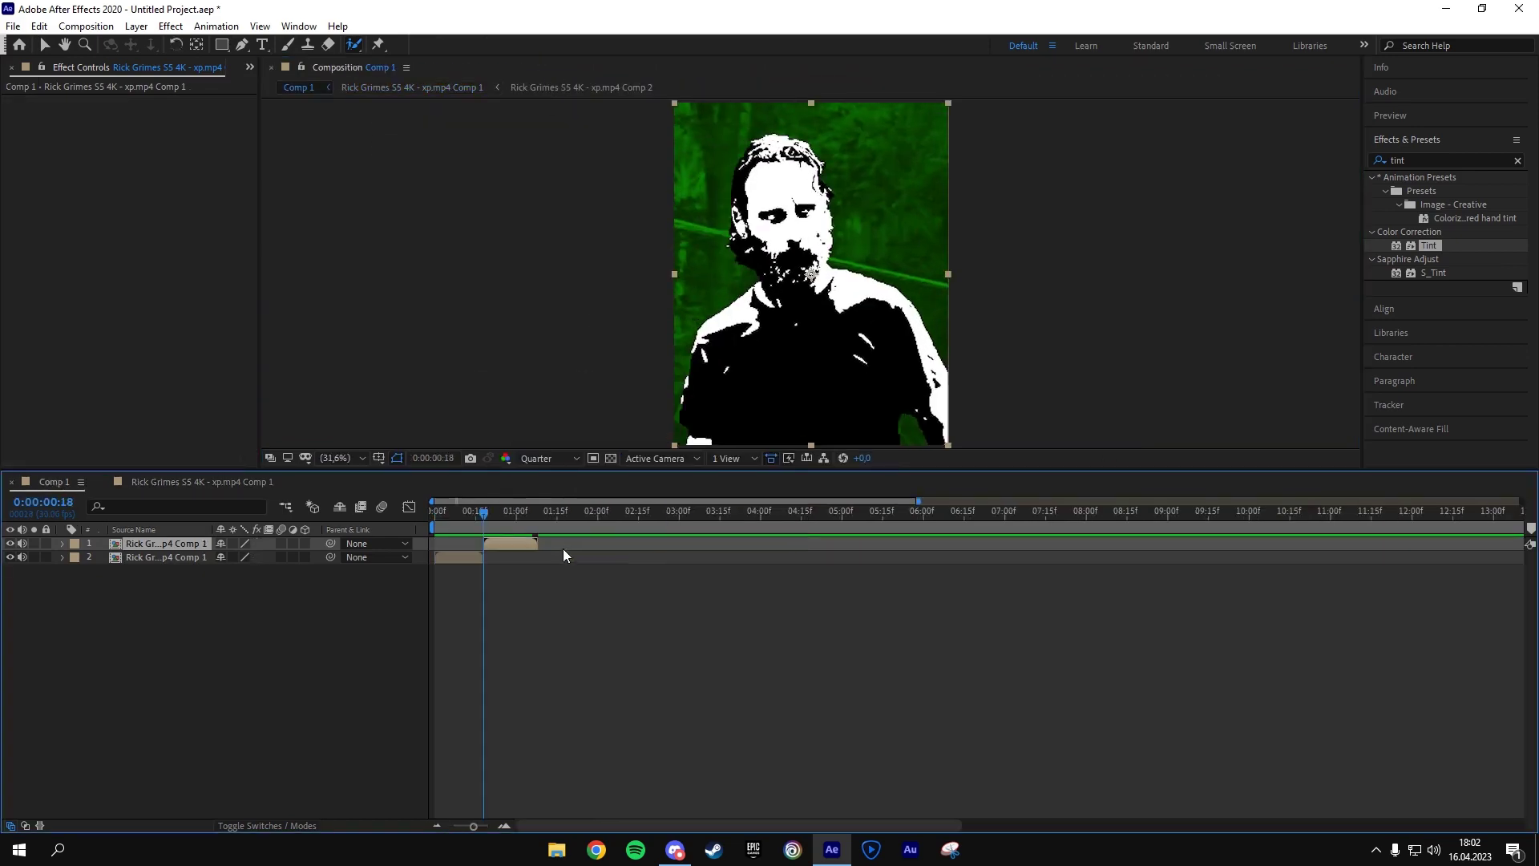
- Return to the start of Comp 1 and play through both clips to check the completed Roto Brush cutouts
drag(486, 513, 388, 614)
key(space)
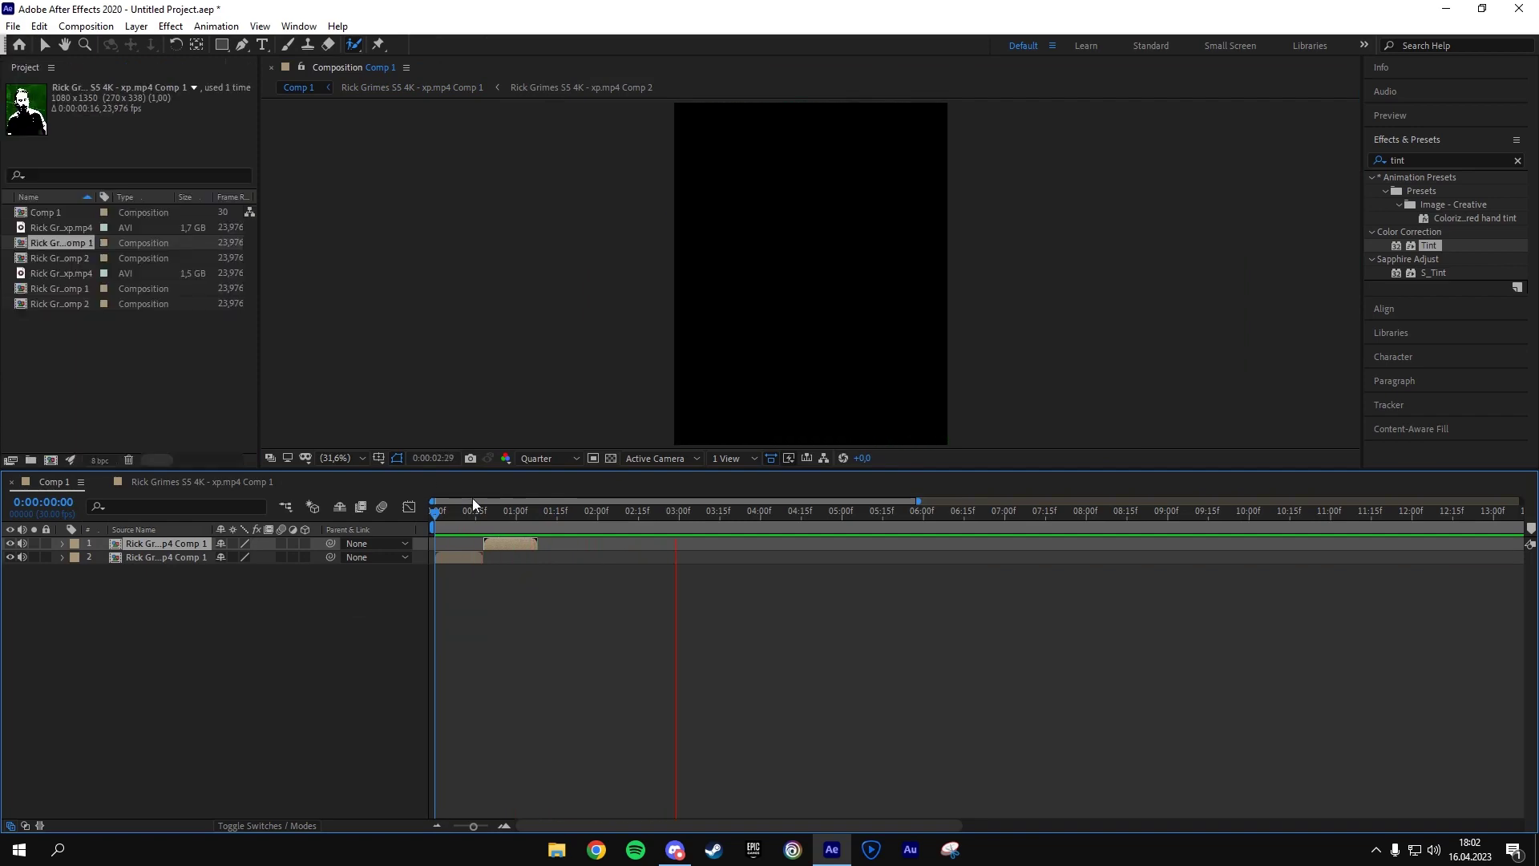
key(space)
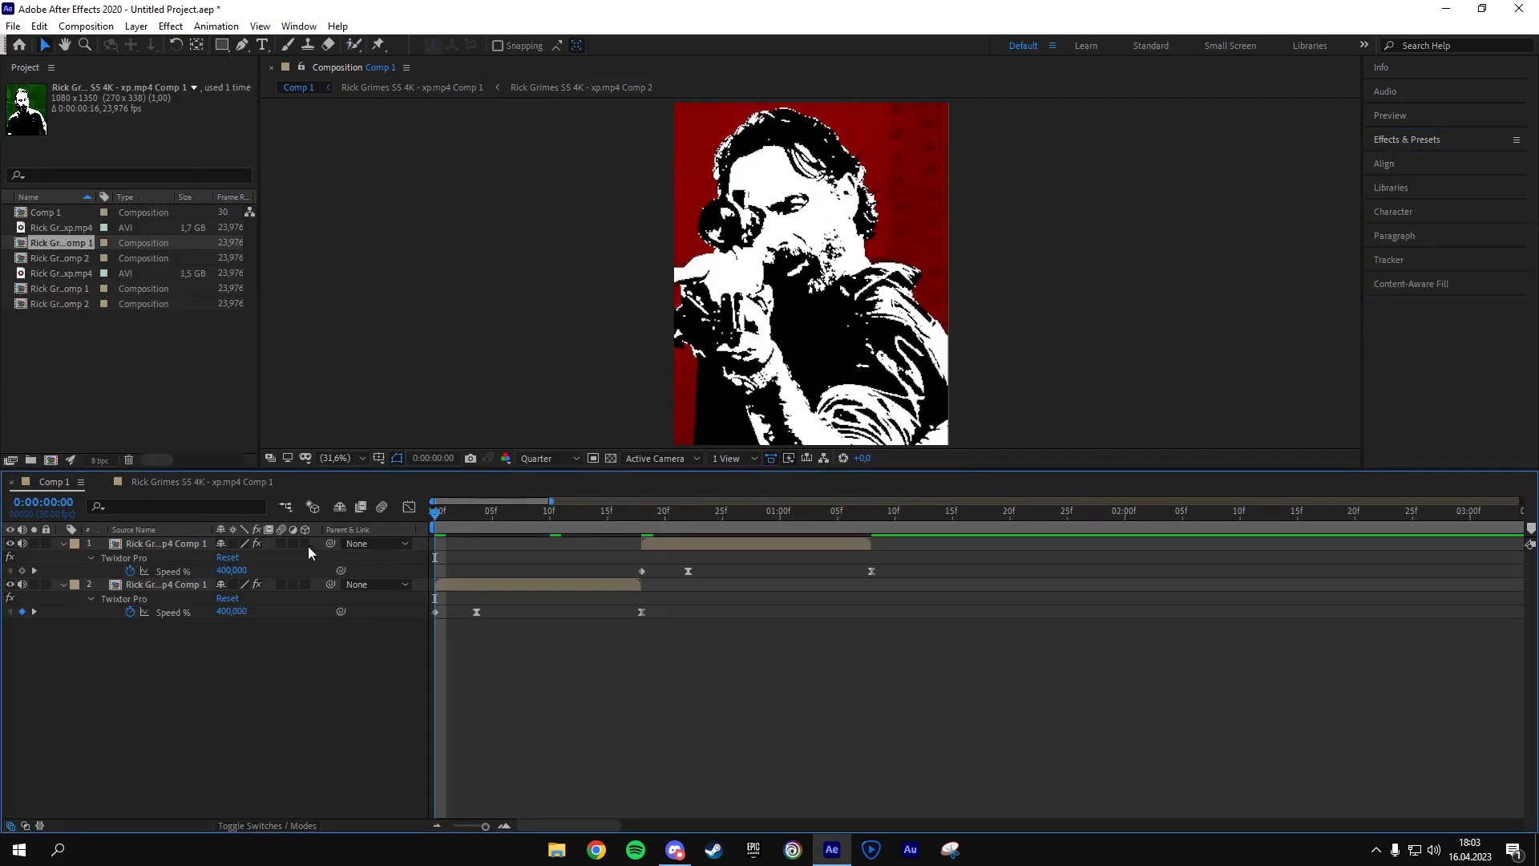
- Show the Twixtor Pro settings of the red-tinted first clip and set its input frame rate to 23,976
click(481, 587)
right_click(482, 588)
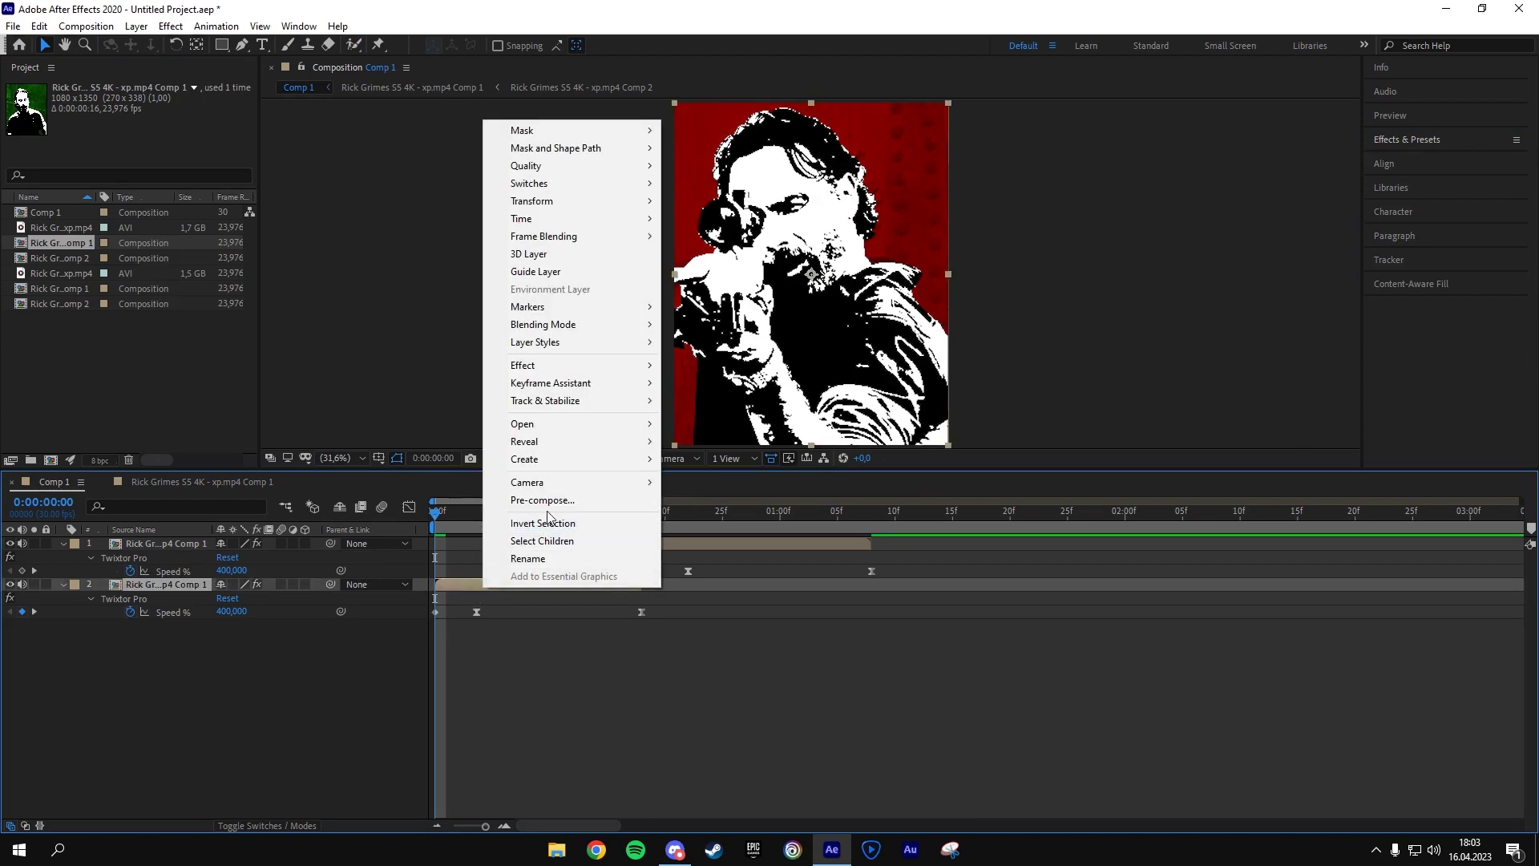
mouse_move(628, 428)
click(688, 425)
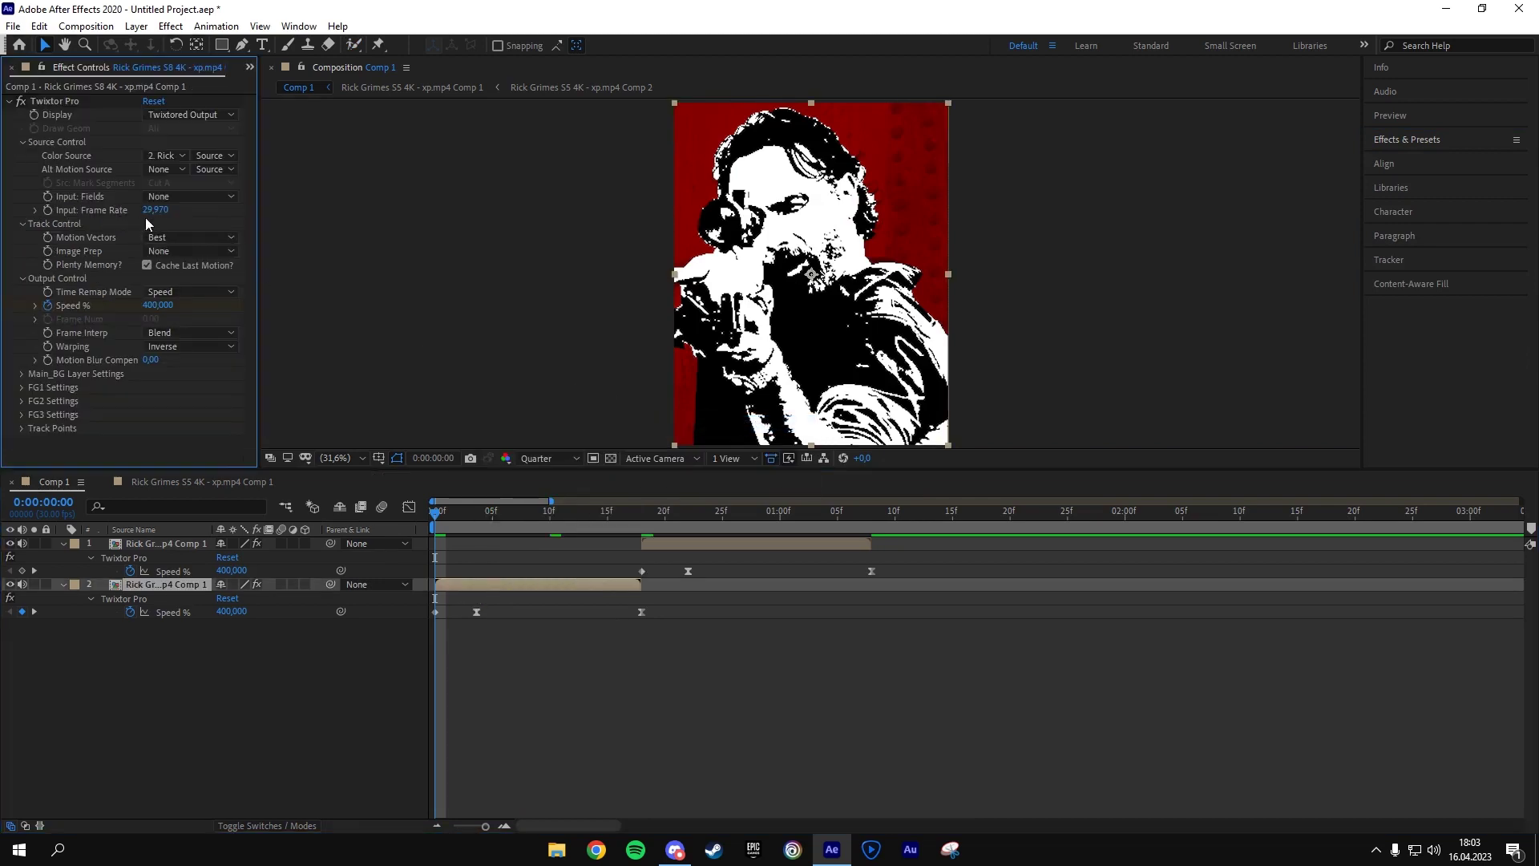
text(23,976)
key(Return)
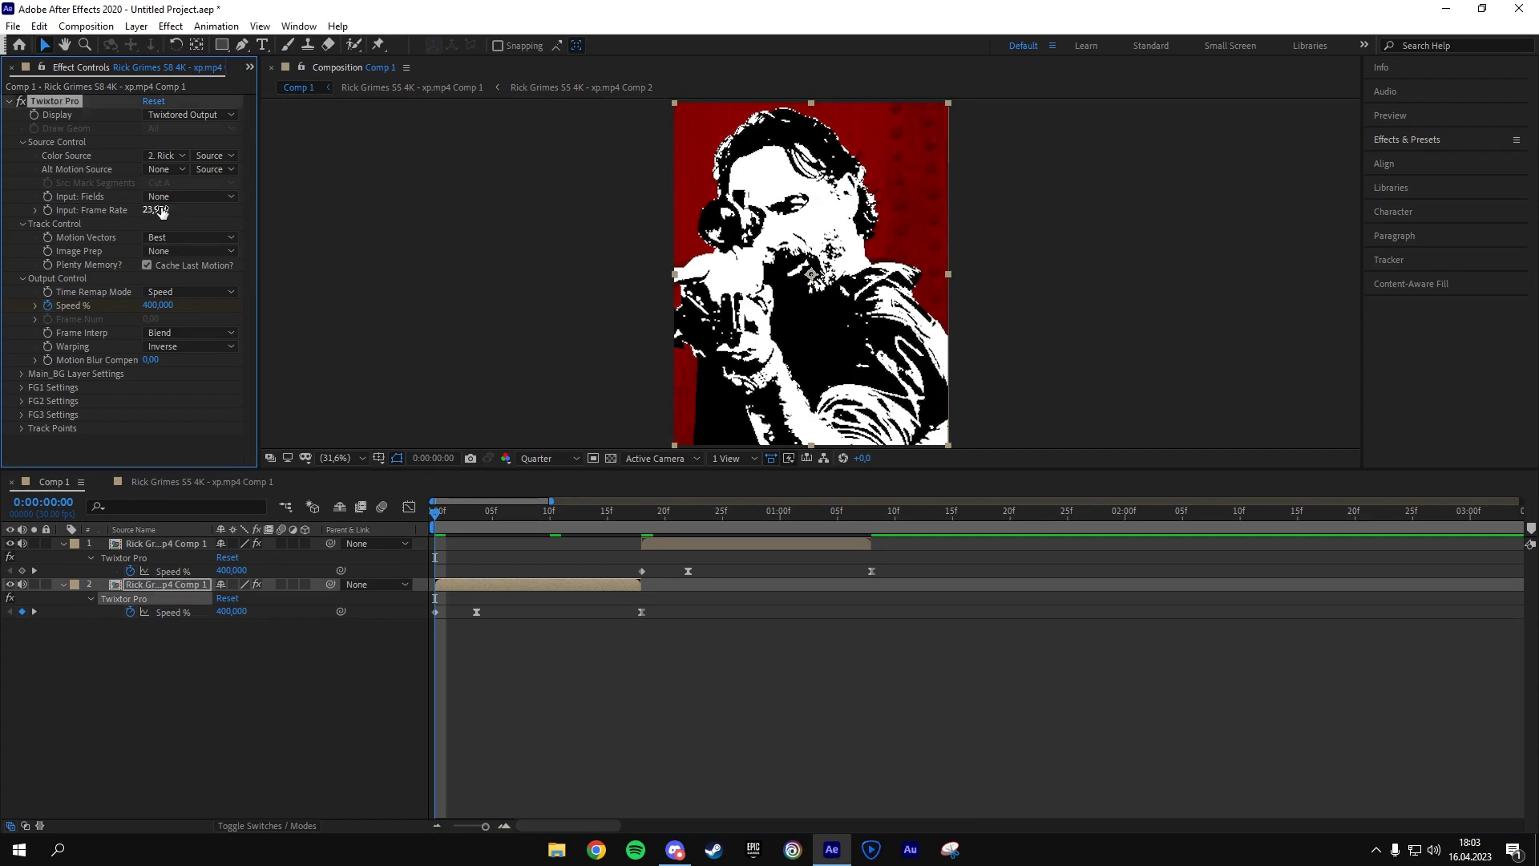
- Set the first clip's Image Prep to Contrast/Edge Enhance, Frame Interp to Motion Weighted Blend and Warping to Inverse w/ Smart Blend, then preview it and collapse its keyframes
click(191, 251)
click(201, 286)
click(191, 332)
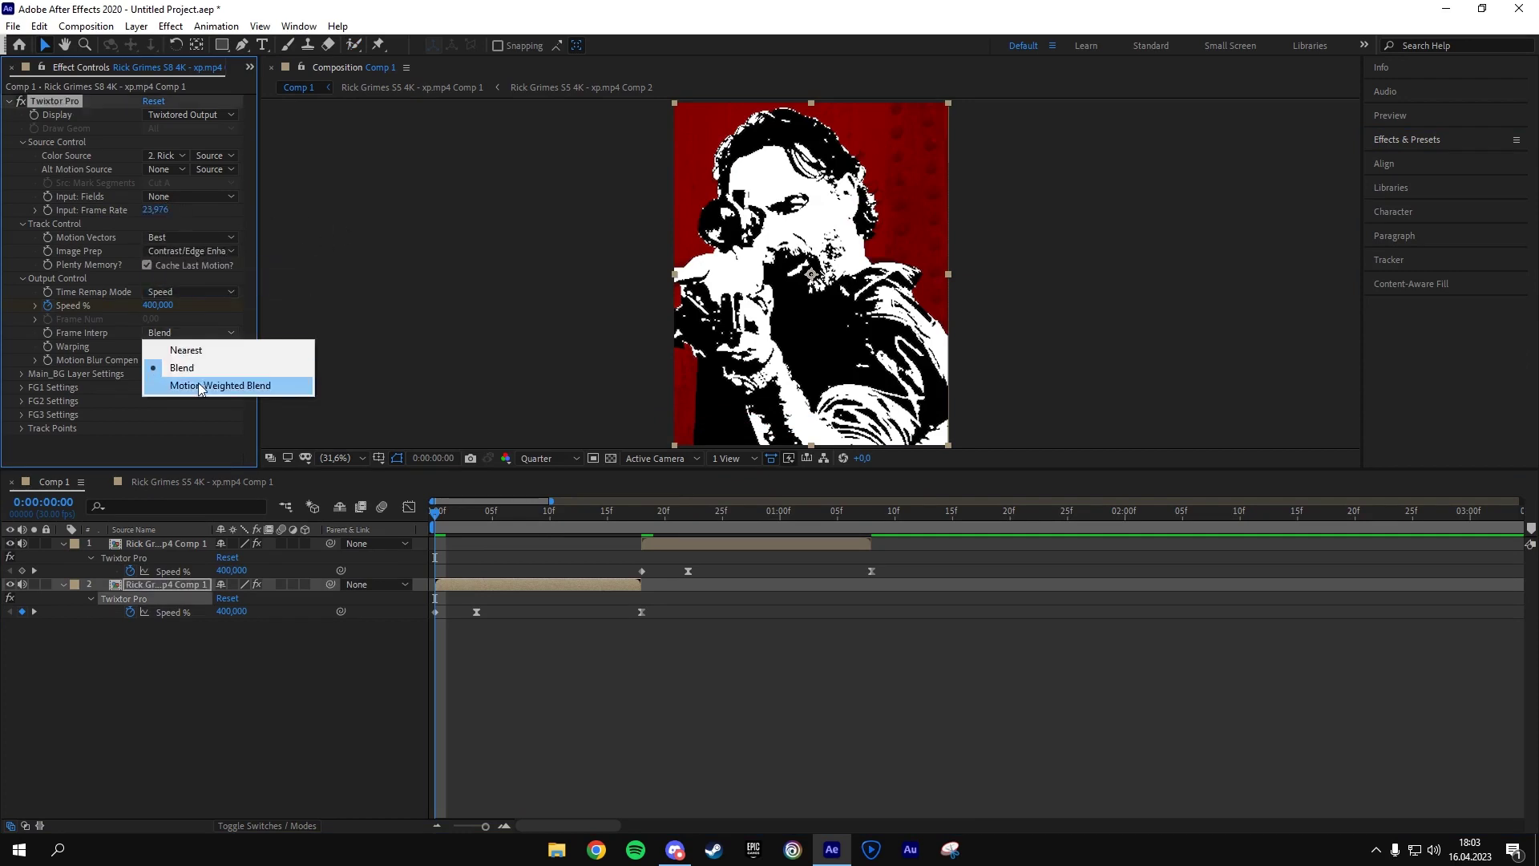
click(204, 382)
click(178, 348)
click(218, 382)
key(space)
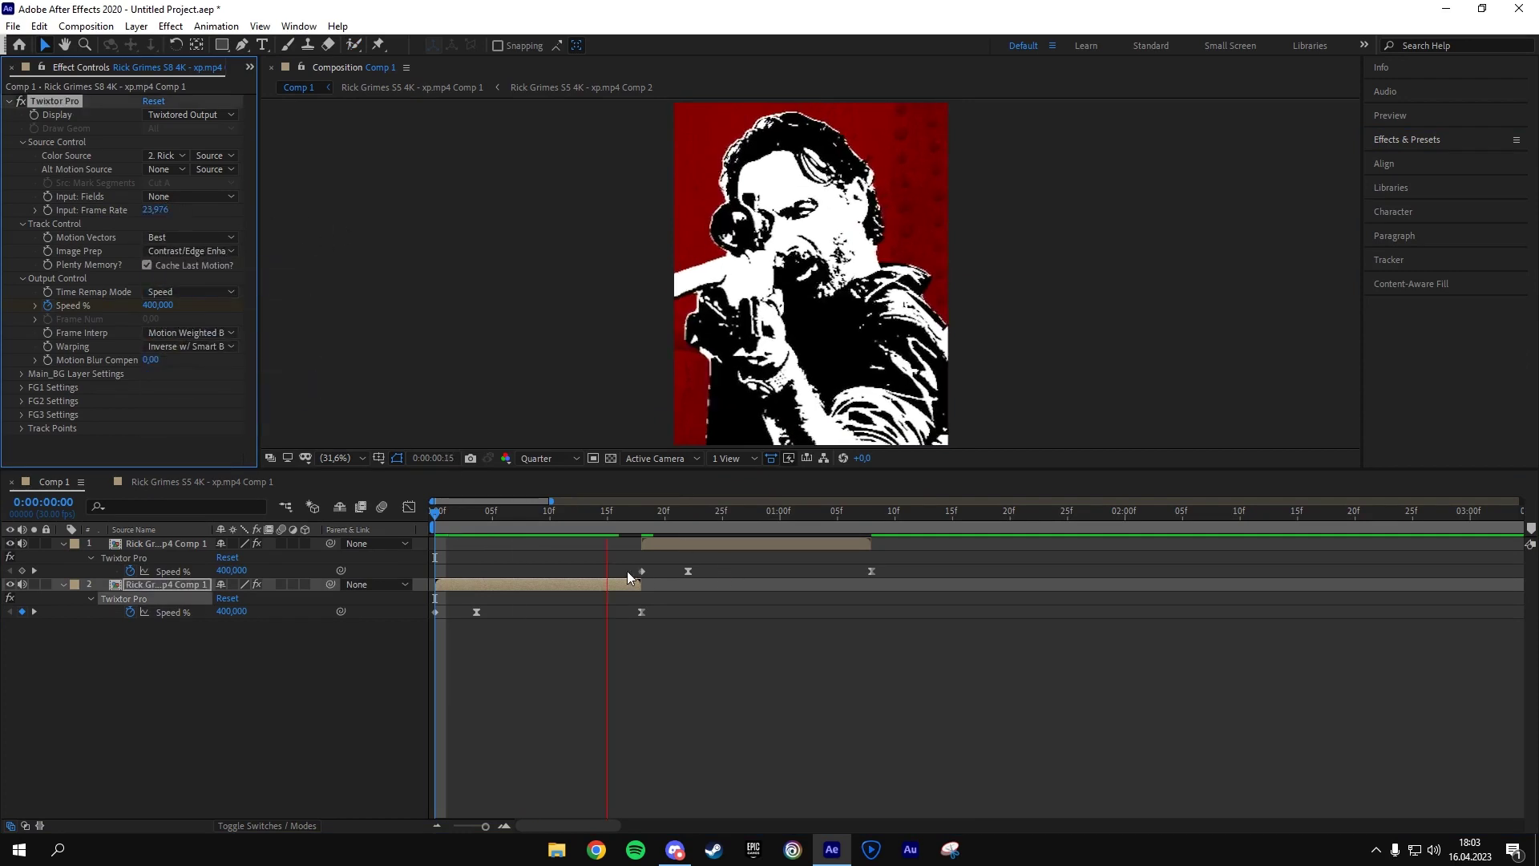
key(u)
- Go to the start of the green-tinted second clip at frame 18 and set its Twixtor Pro input frame rate to 23,976
click(642, 515)
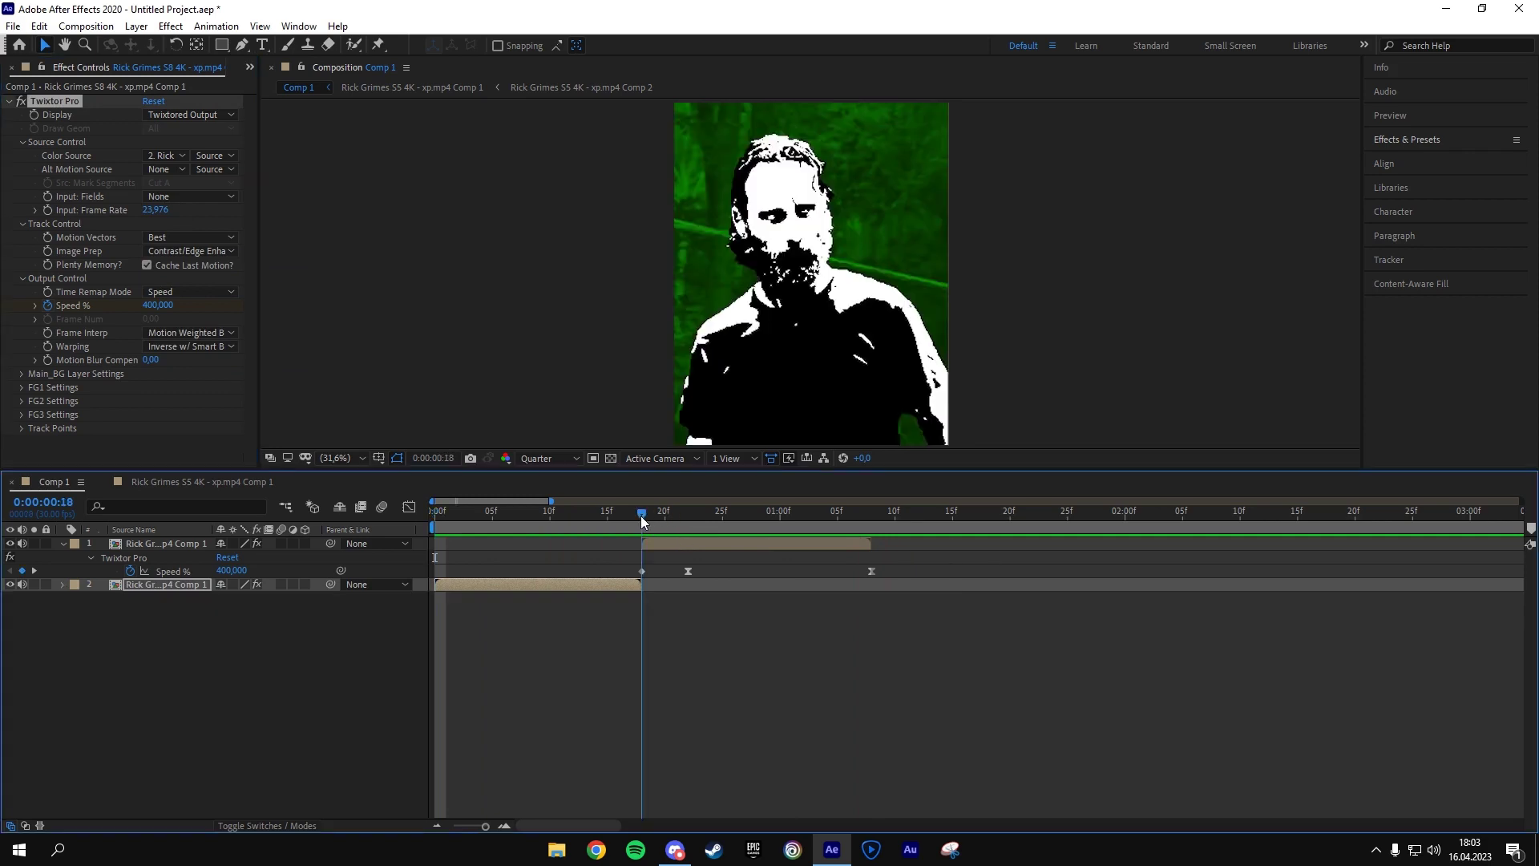
click(752, 544)
click(156, 210)
text(23,9)
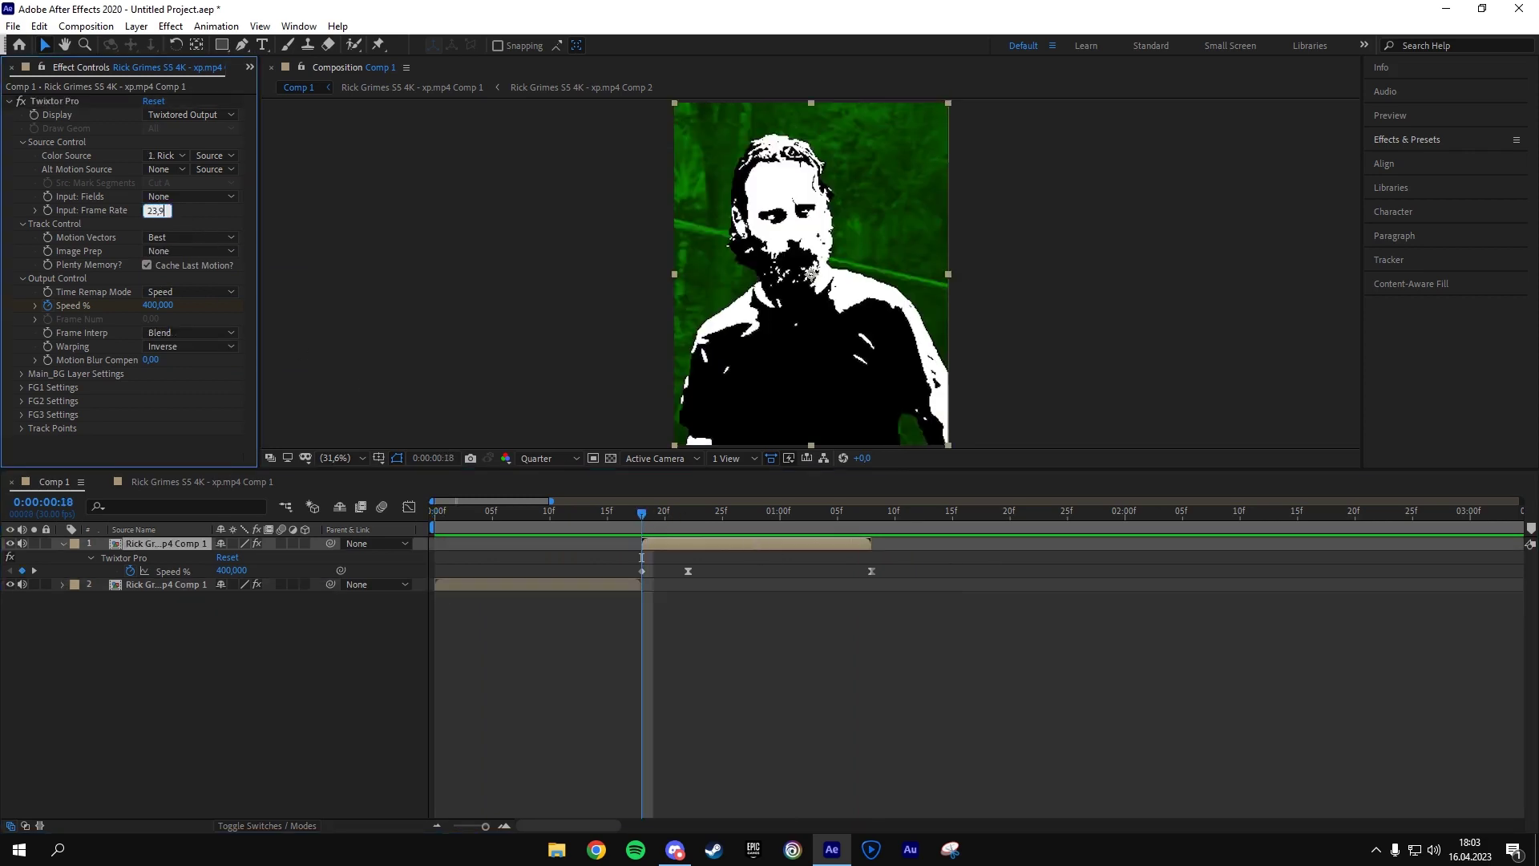
text(76)
key(Return)
- Set the second clip's Twixtor Image Prep to Contrast/Edge Enhance, Frame Interp to Motion Weighted Blend and Warping to Inverse w/ Smart Blend
click(189, 251)
click(205, 286)
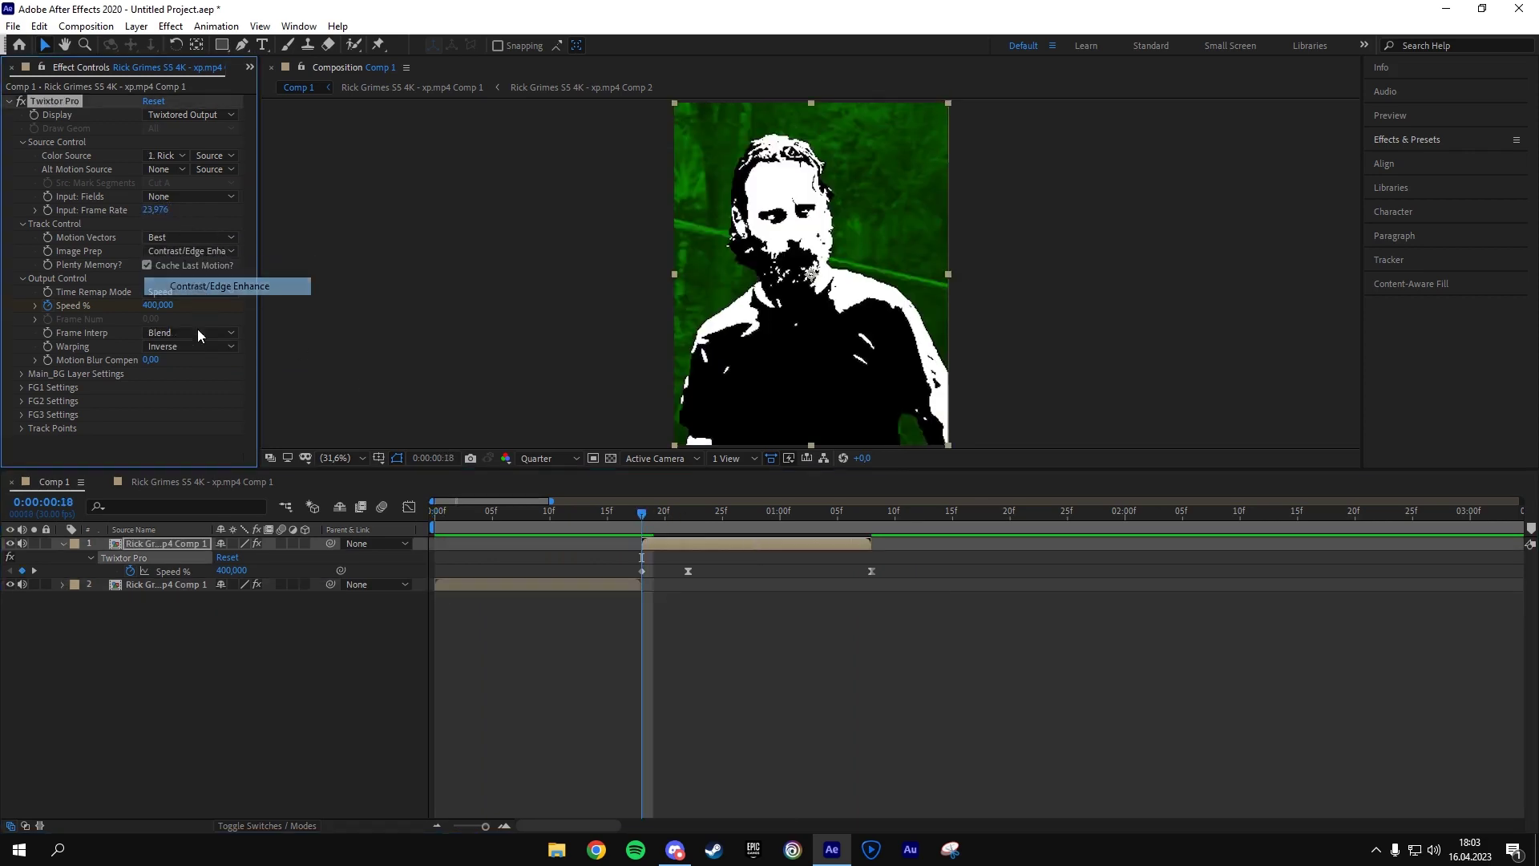
click(197, 333)
click(205, 388)
click(193, 346)
click(207, 379)
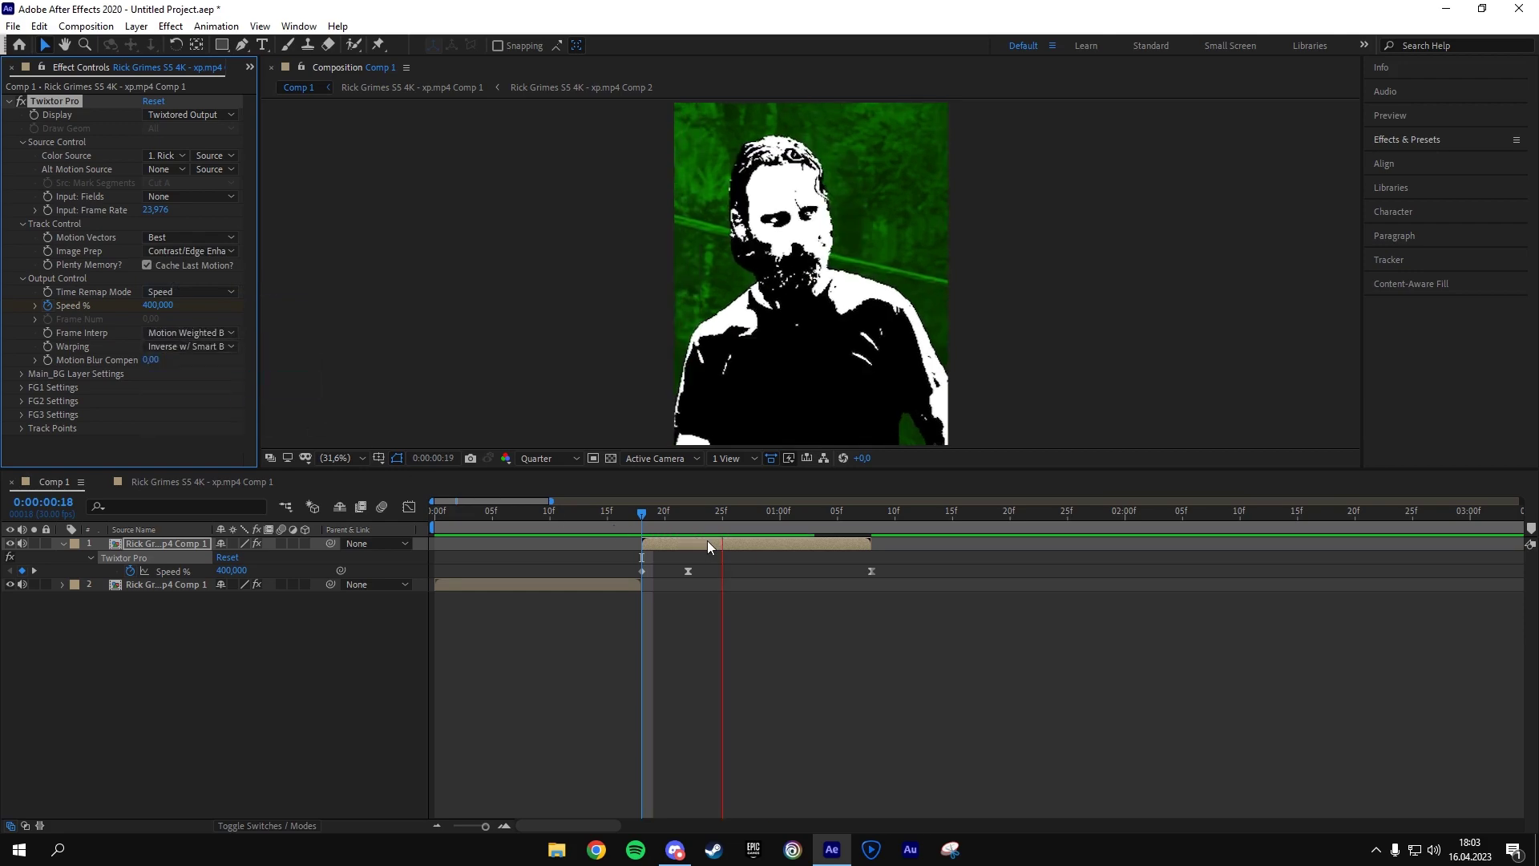
- Close the effect settings, collapse the second clip's speed keyframes and play Comp 1 to review the retimed clips
click(11, 67)
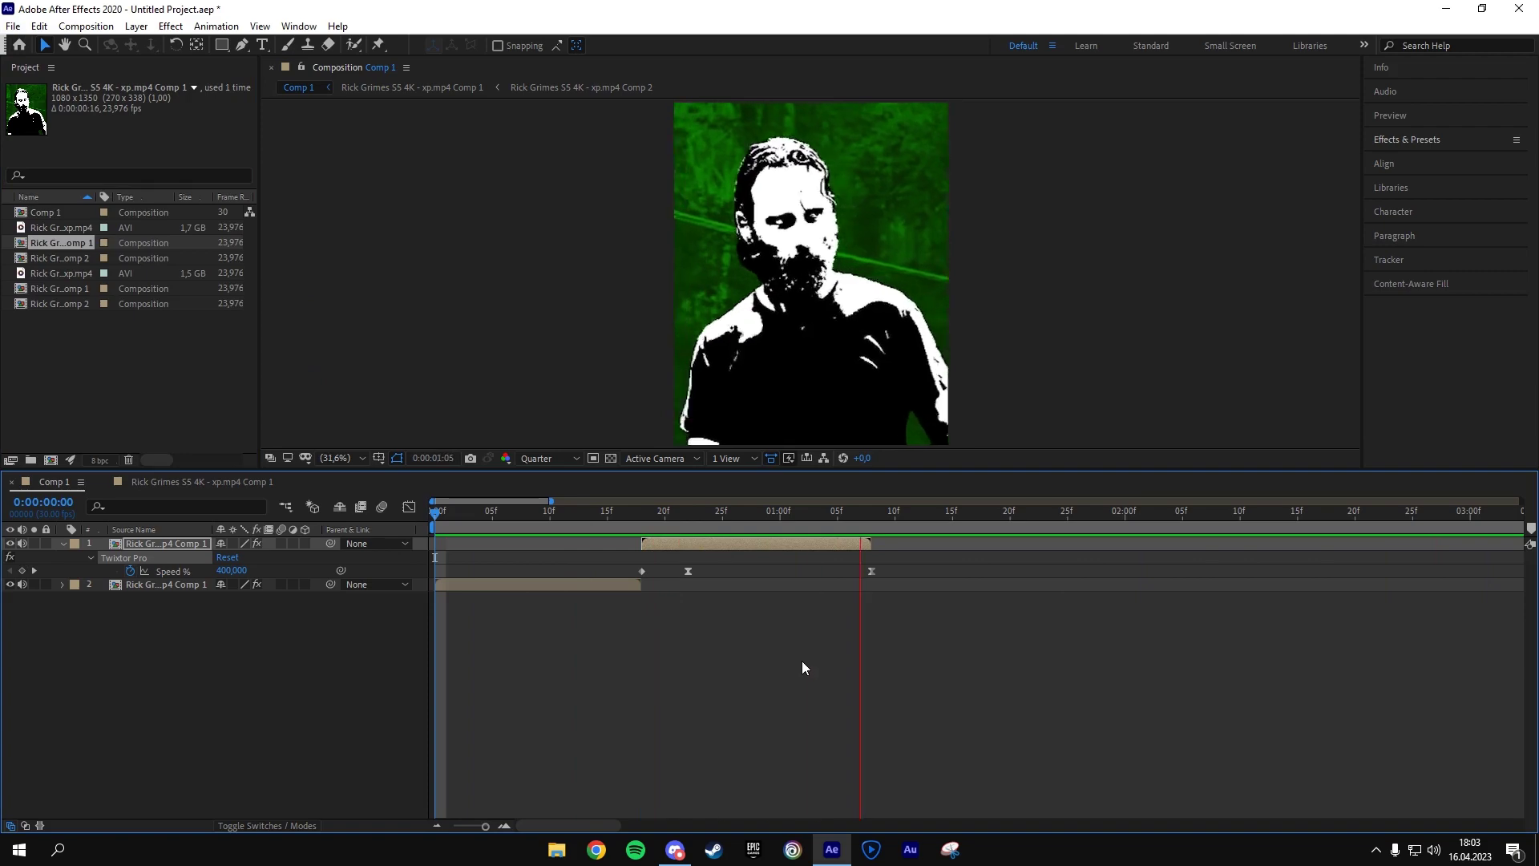
key(u)
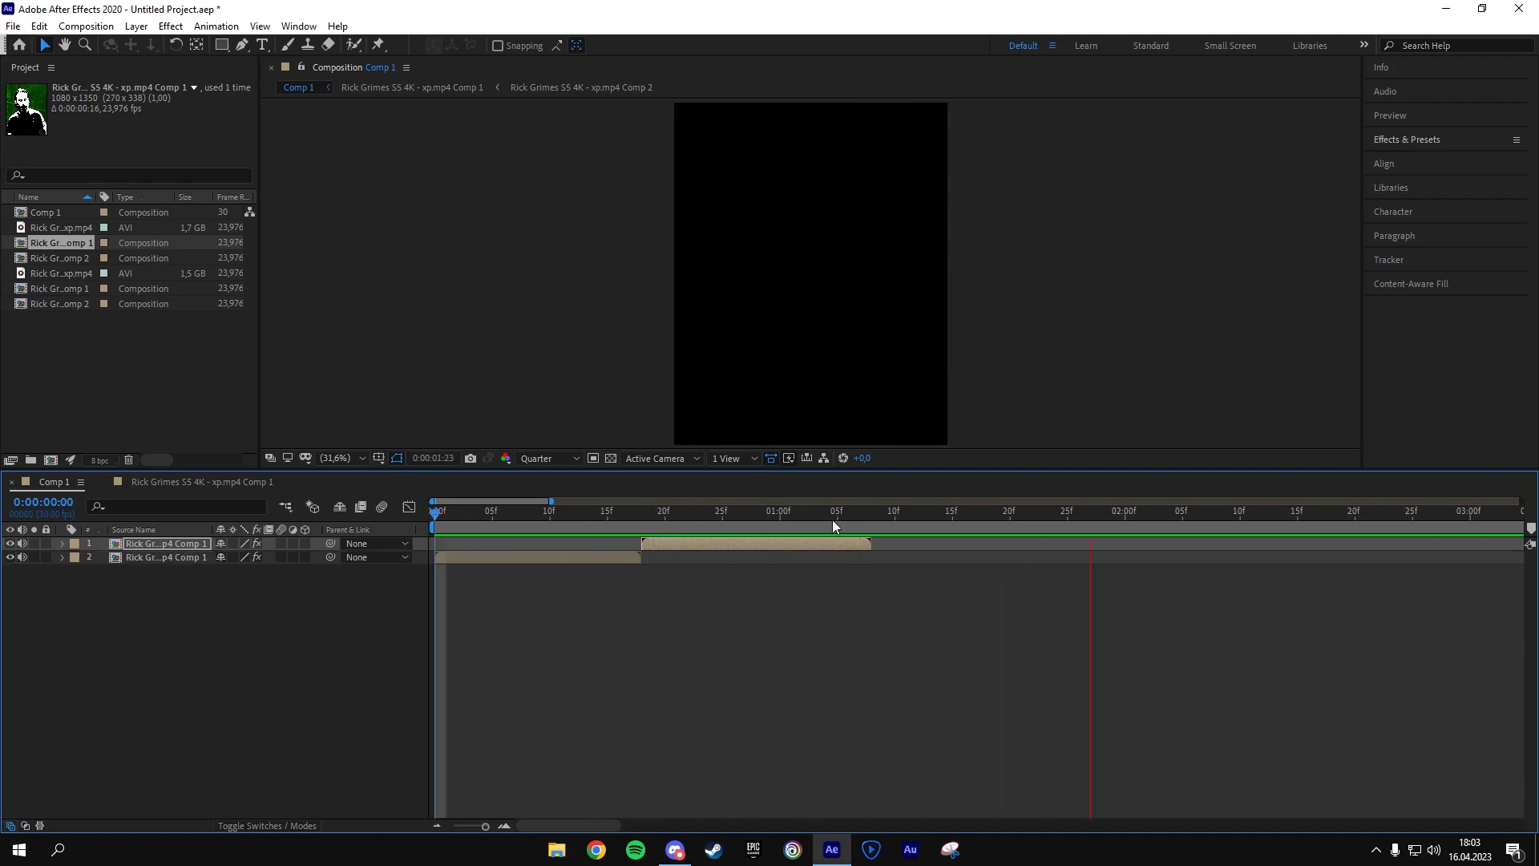
click(860, 515)
key(space)
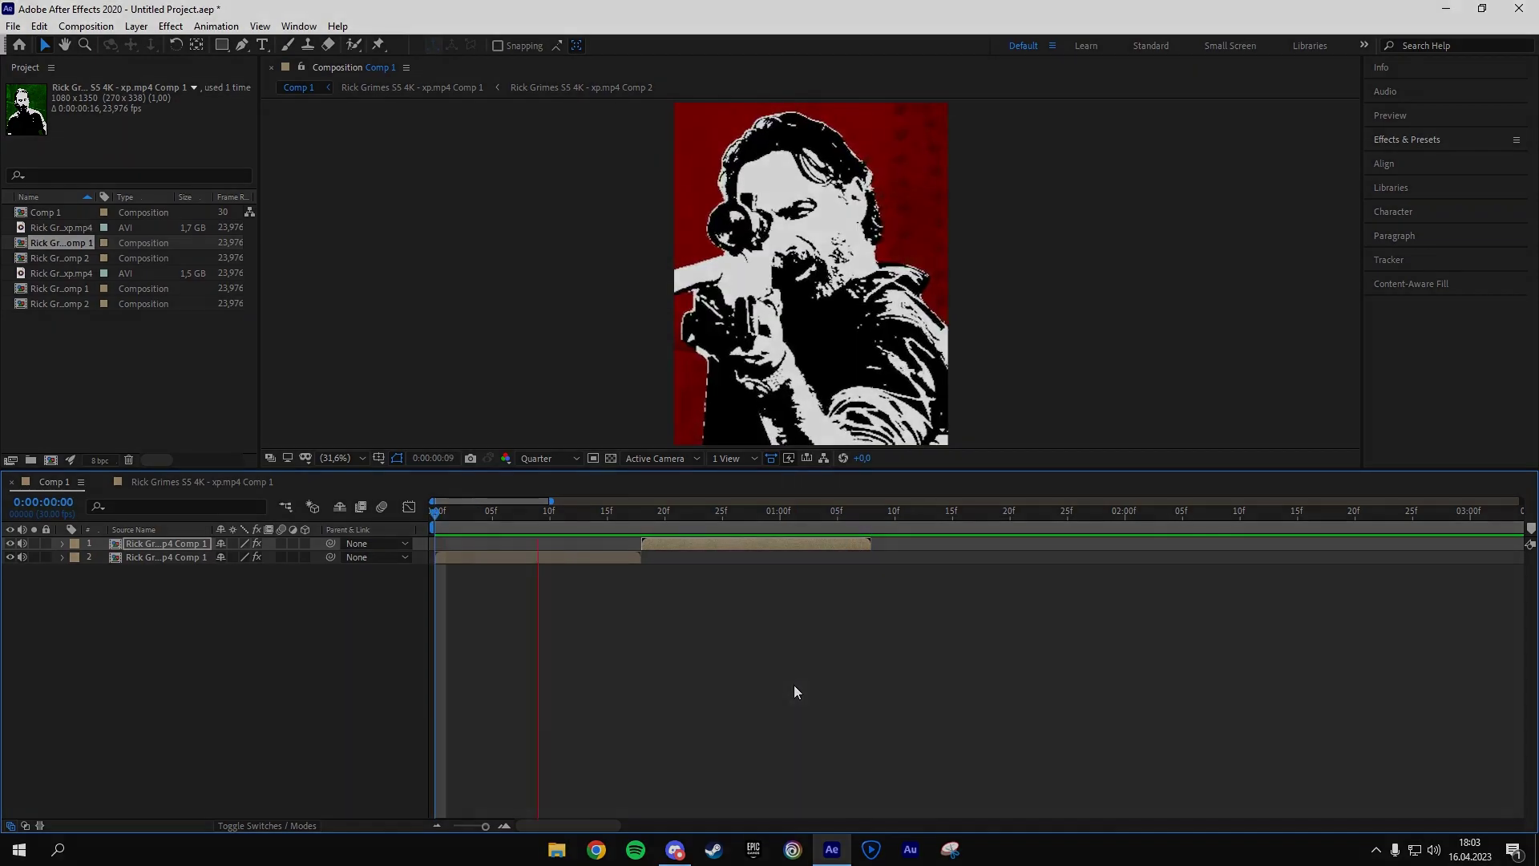